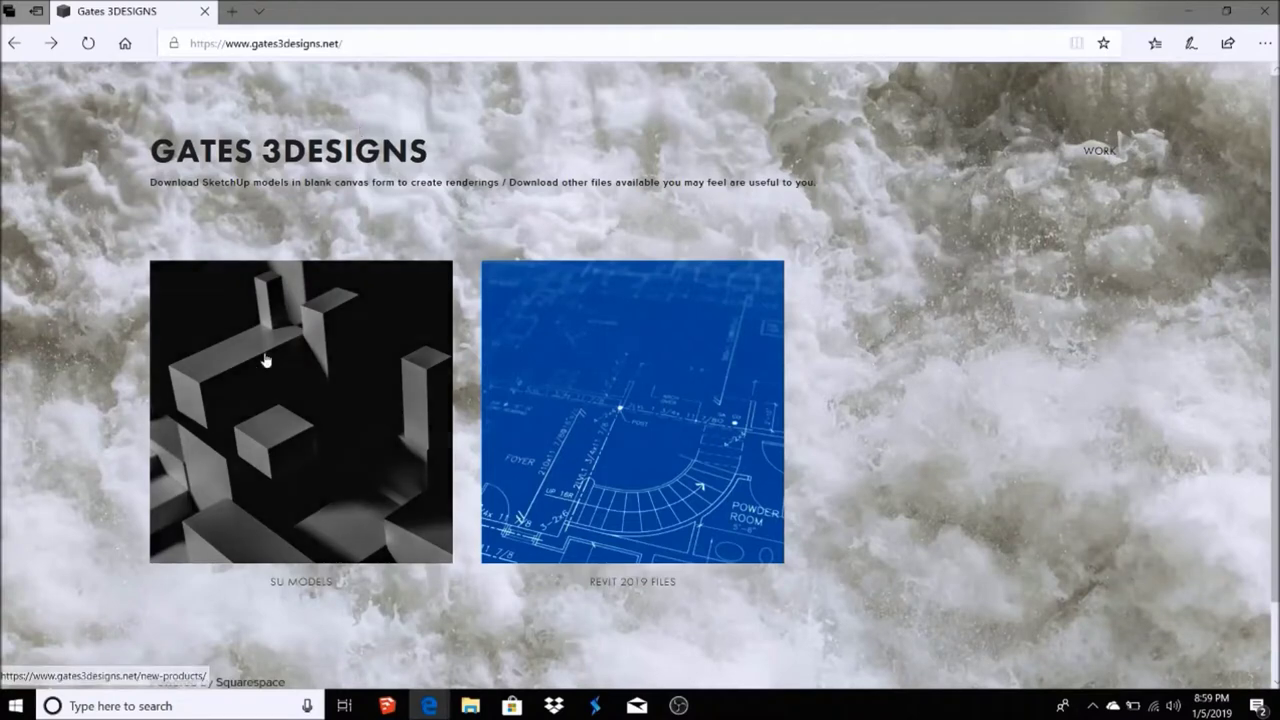
# Step: Open the SU Models page listing models like Big Kitchen Model and Strip Mall
pyautogui.click(359, 451)
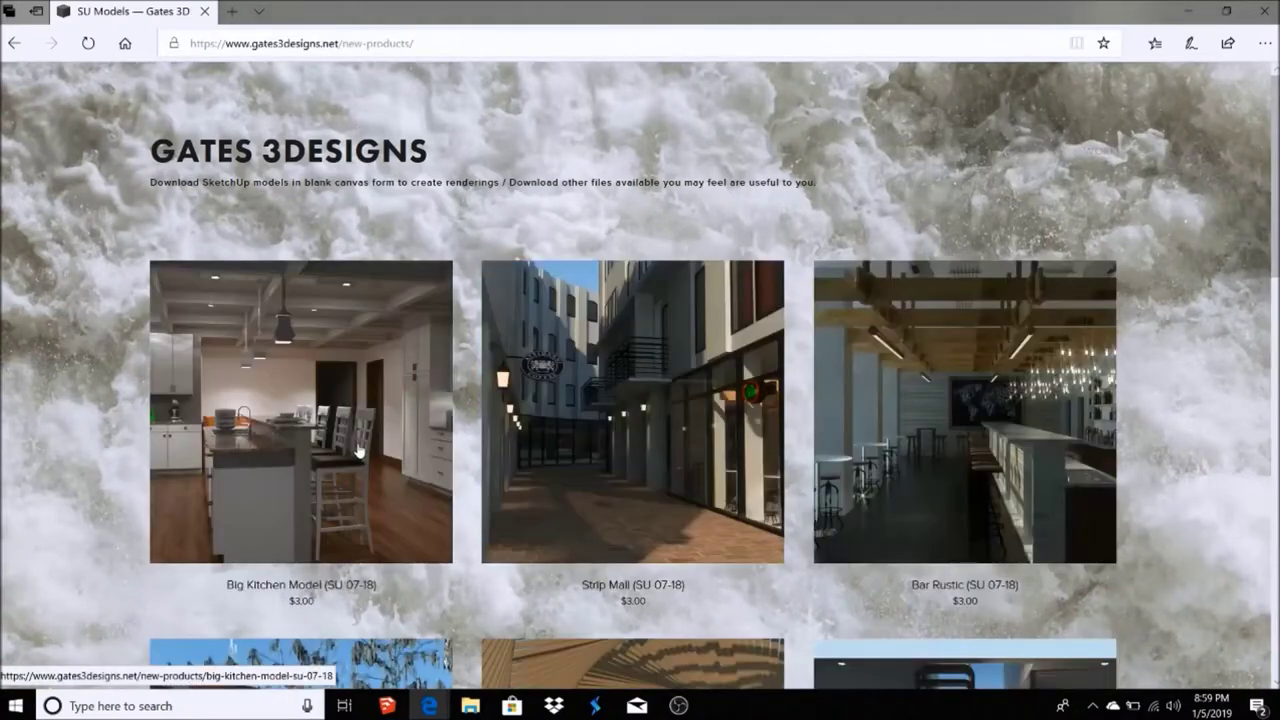
# Step: Scroll through the SU Models grid, then go back to the Gates 3DESIGNS home page
pyautogui.scroll(-2, 640, 380)
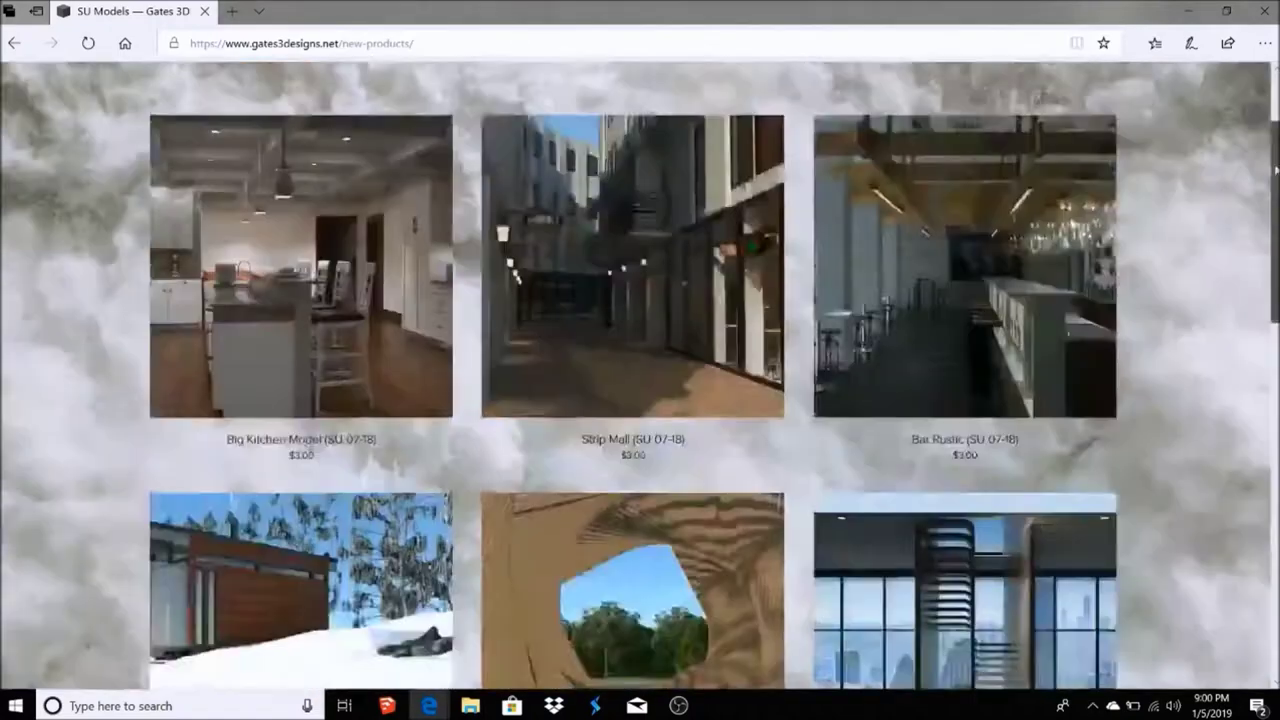
pyautogui.scroll(2, 1275, 170)
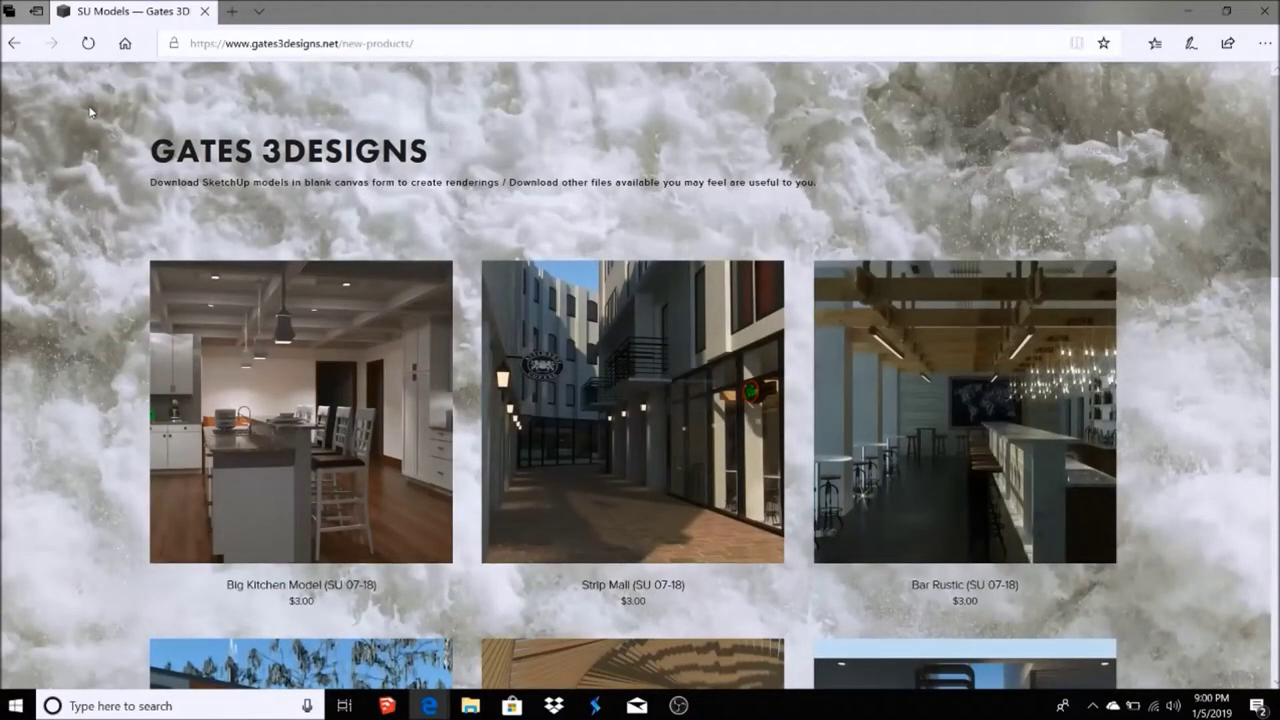
pyautogui.click(14, 43)
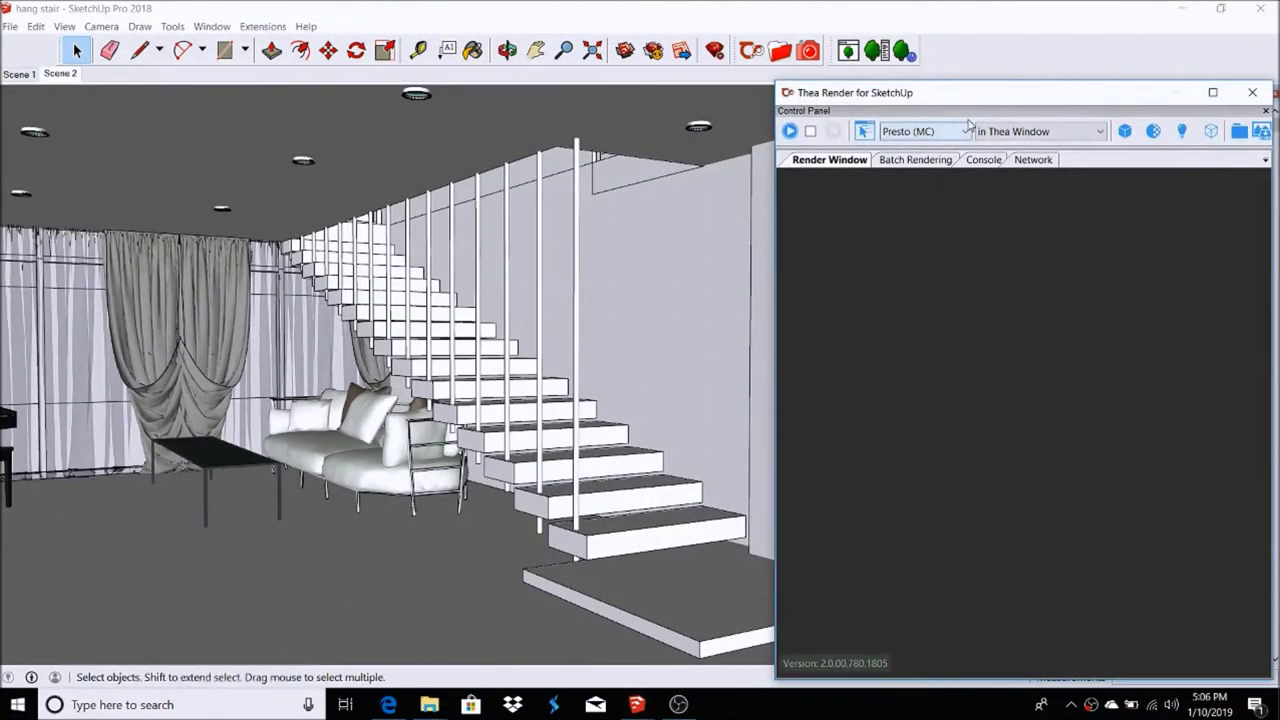
# Step: Launch Thea rendering of the hang stair model in Presto (MC), Thea Window mode
pyautogui.click(789, 131)
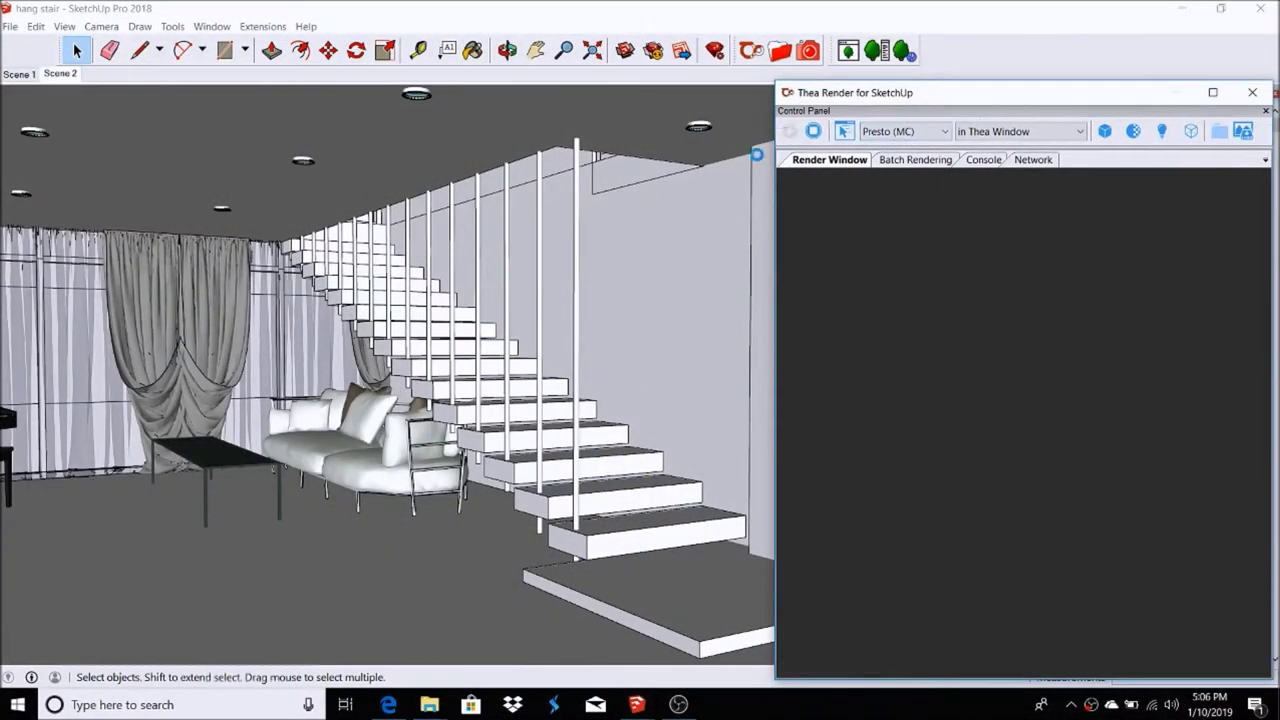
# Step: Orbit around the stairs to show the ceiling lights and move the render preview right
pyautogui.click(507, 50)
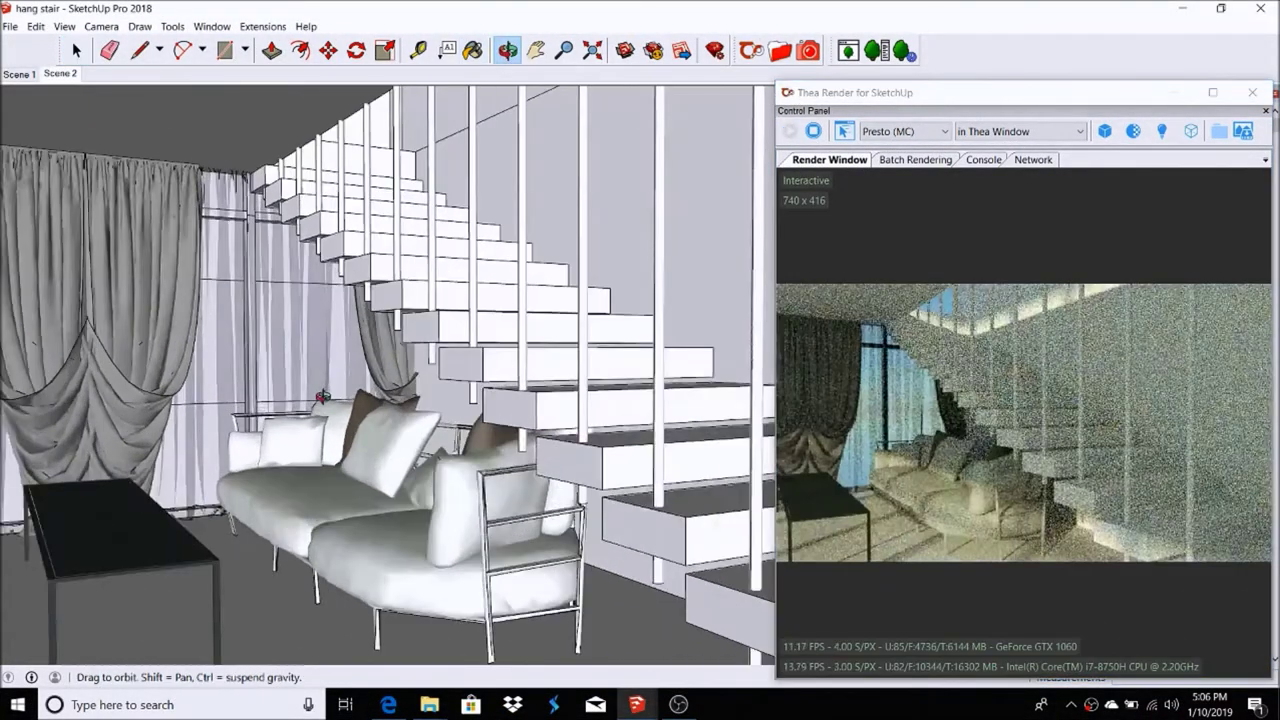
pyautogui.moveTo(348, 330); pyautogui.dragTo(503, 306)
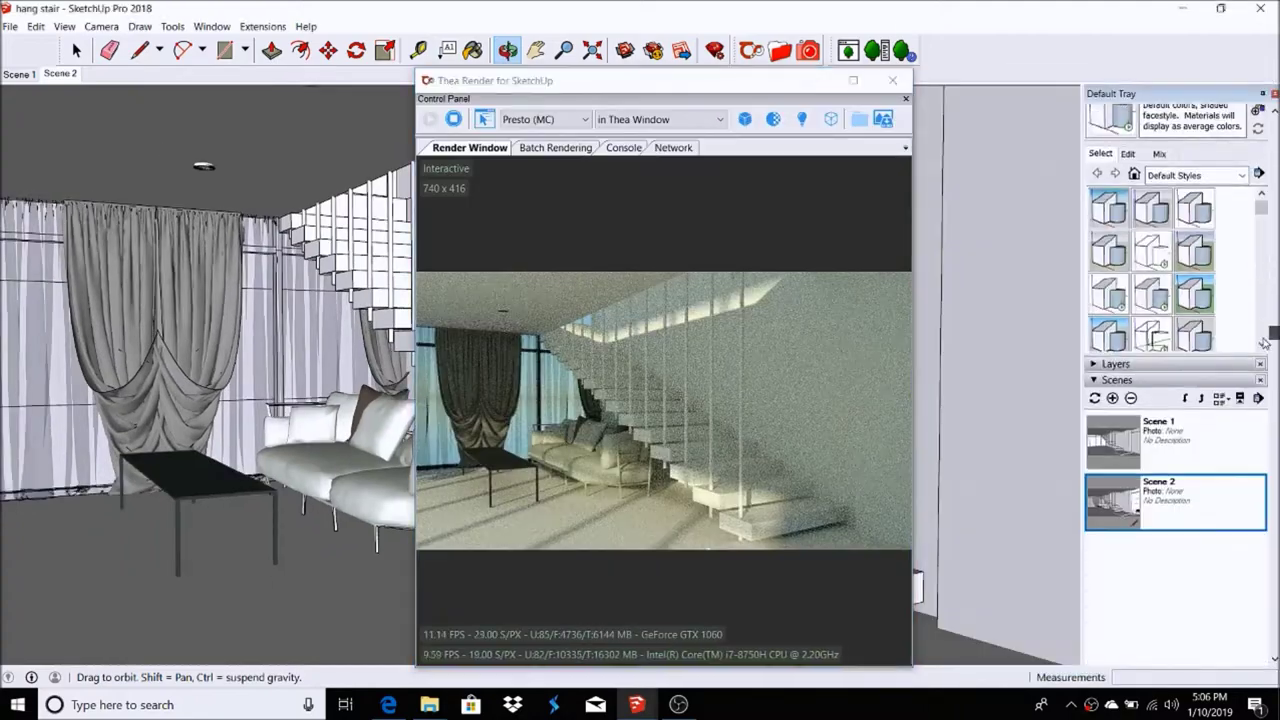
pyautogui.moveTo(720, 86); pyautogui.dragTo(1045, 92)
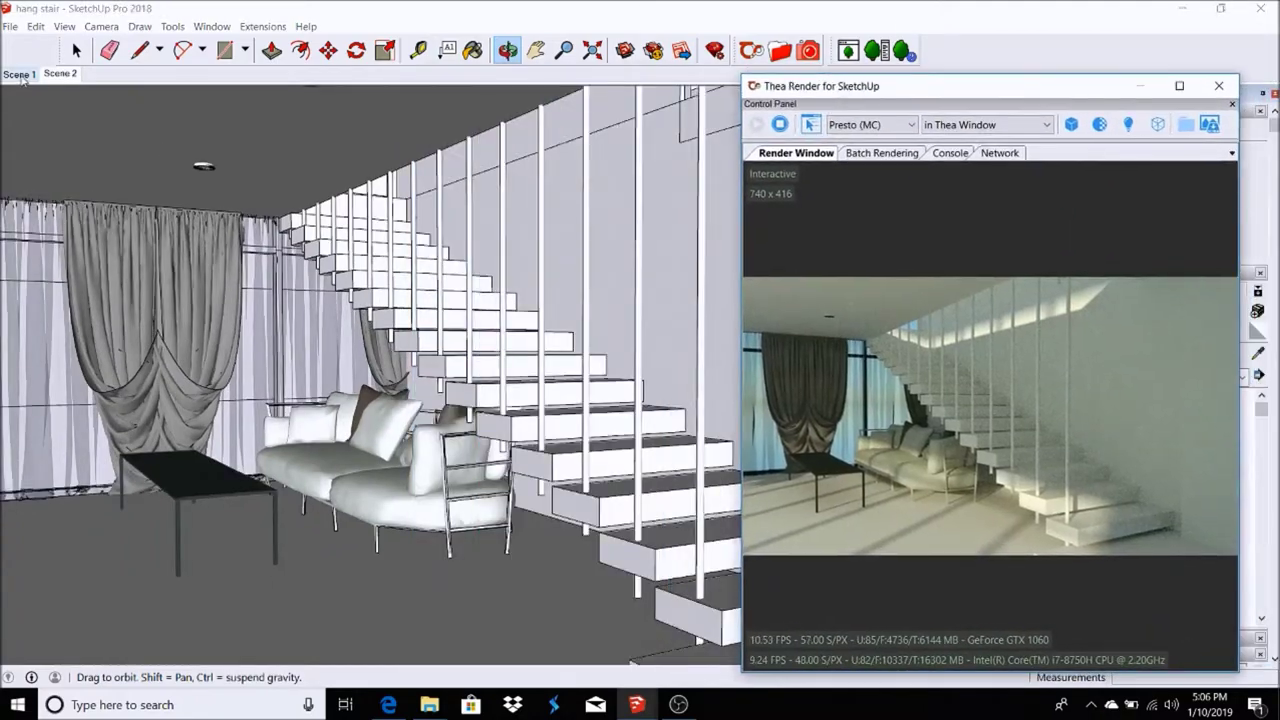
pyautogui.moveTo(300, 260); pyautogui.dragTo(345, 312)
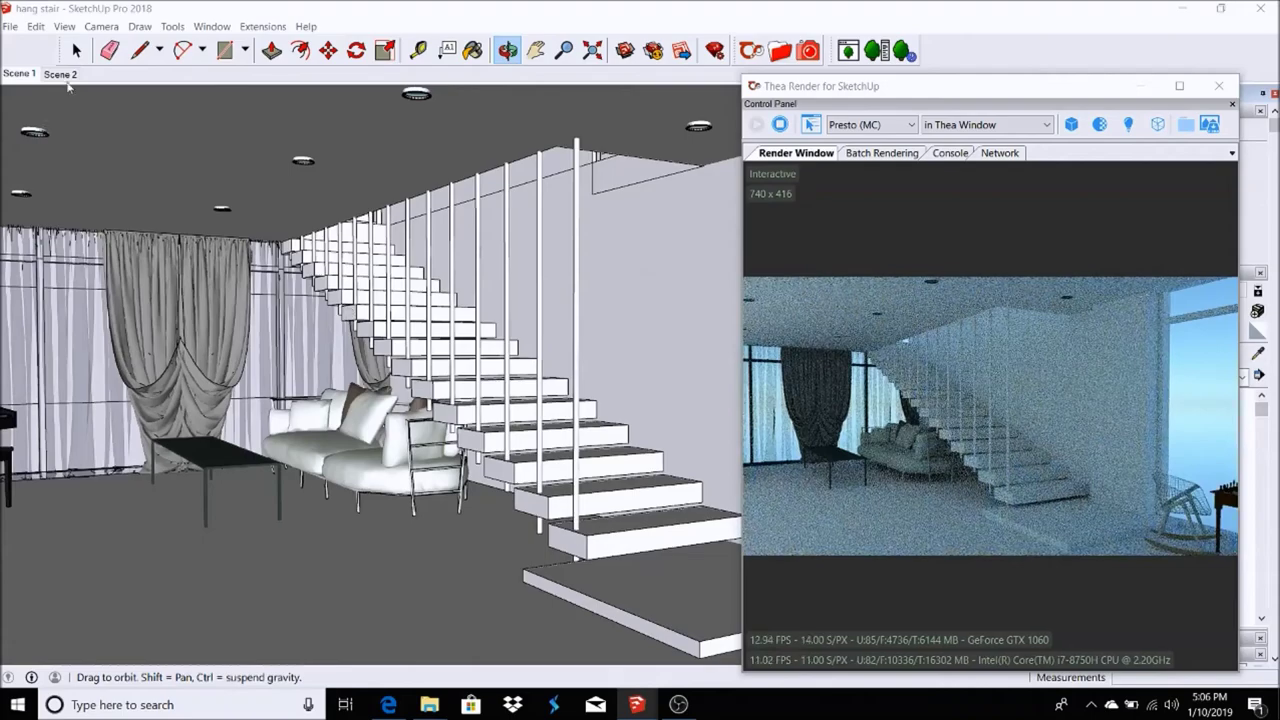
pyautogui.moveTo(345, 312)
pyautogui.mouseDown()
pyautogui.moveTo(309, 413)
pyautogui.moveTo(660, 514)
pyautogui.mouseUp()
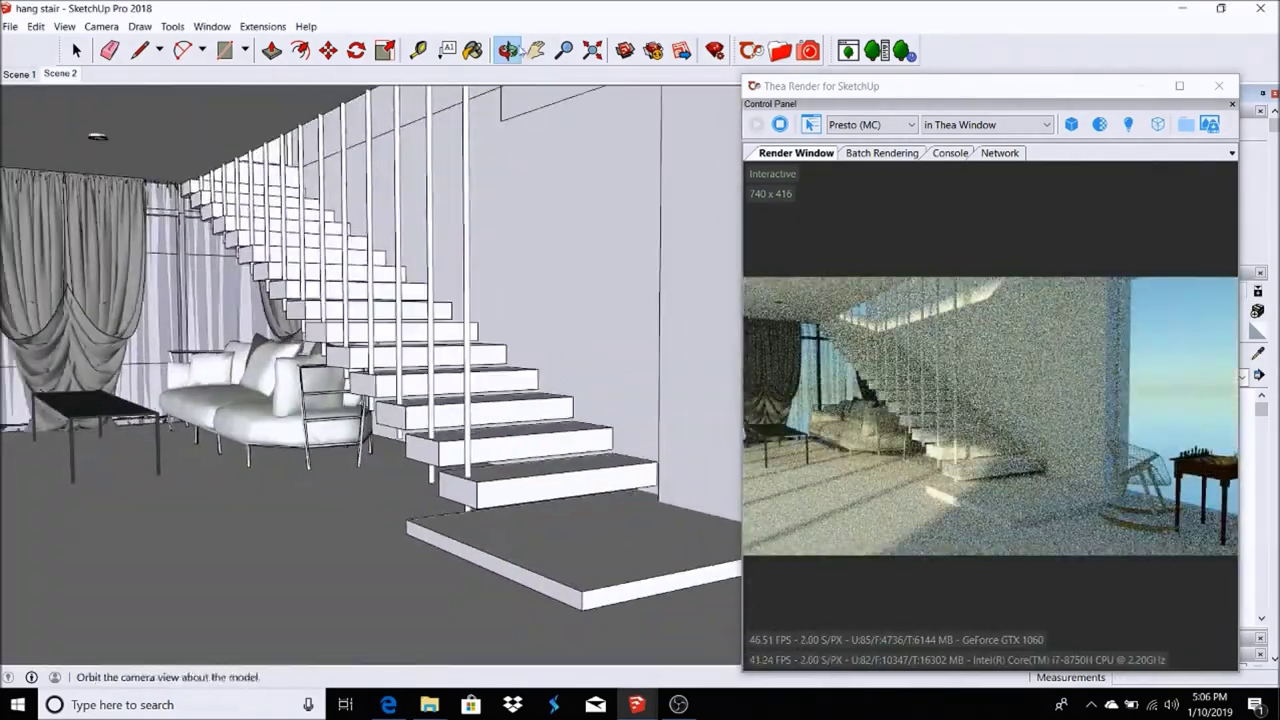
# Step: Pan closer to the stairs, select the base platform slab, and bring up the Thea Browser
pyautogui.click(535, 50)
pyautogui.moveTo(500, 400); pyautogui.dragTo(350, 380)
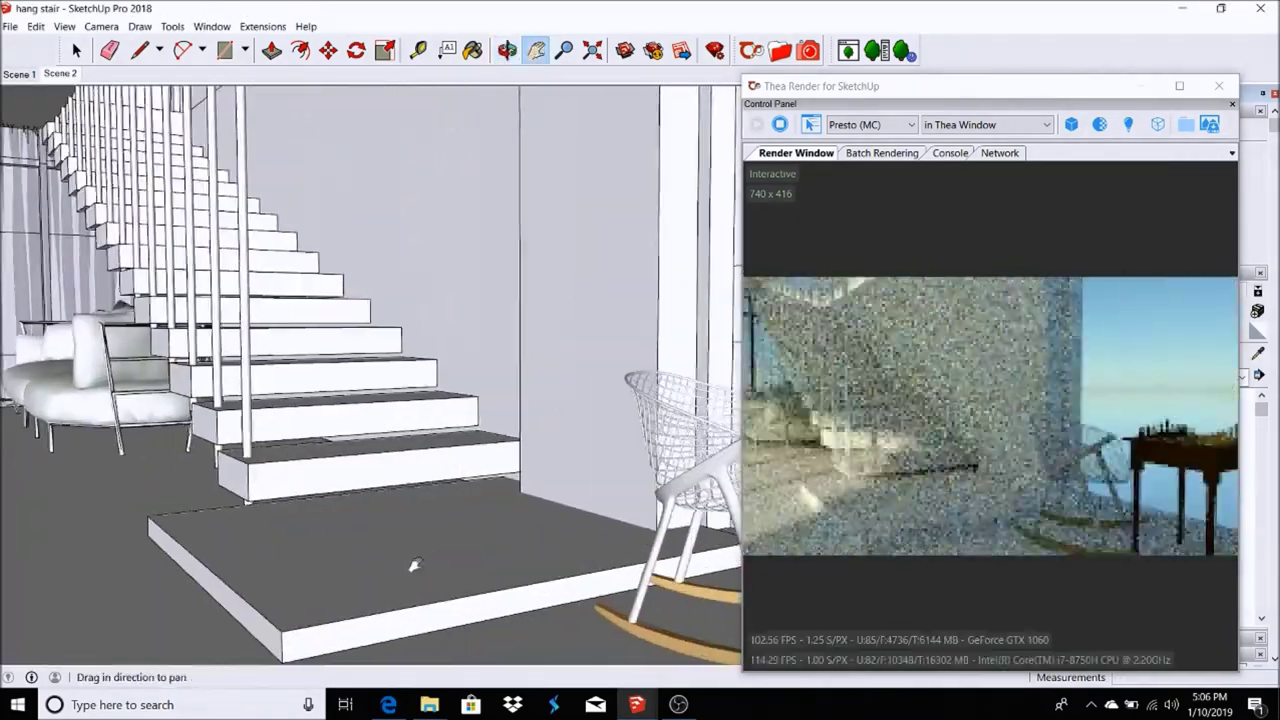
pyautogui.press('space')
pyautogui.click(420, 530)
pyautogui.click(750, 50)
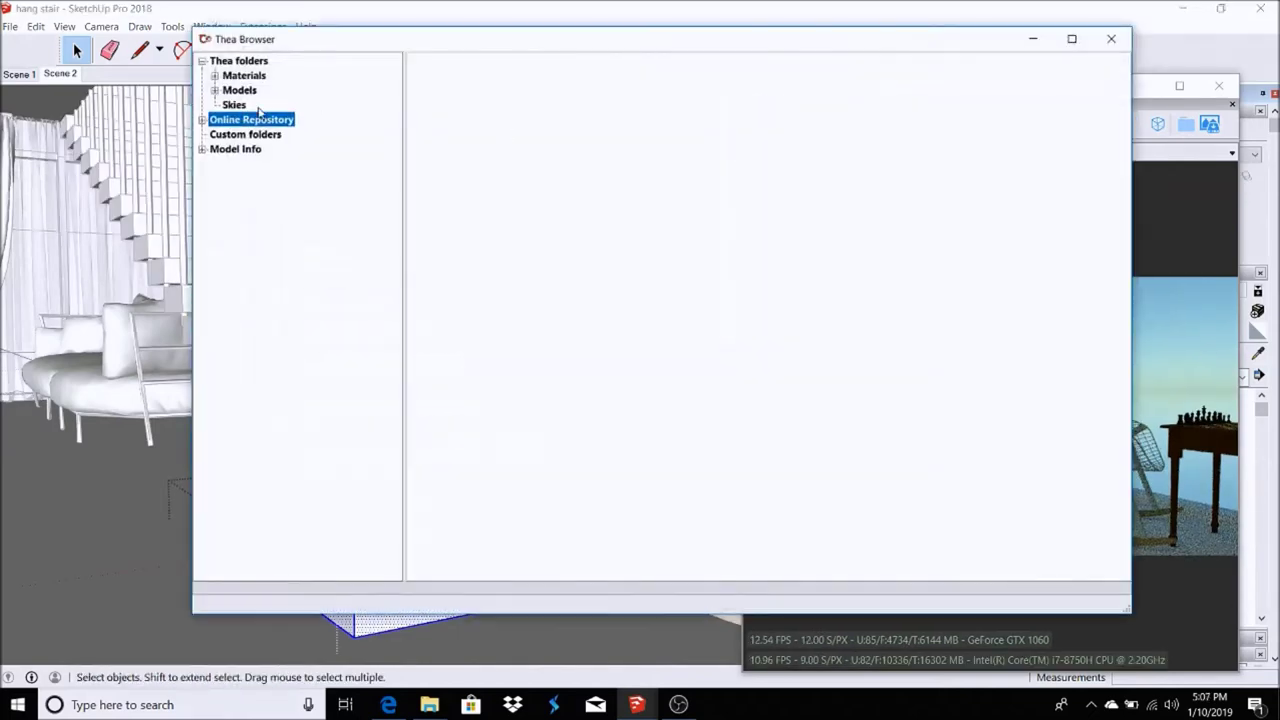
# Step: Paint the platform slab with the online Wood_Floor_Old_Worn material
pyautogui.click(214, 326)
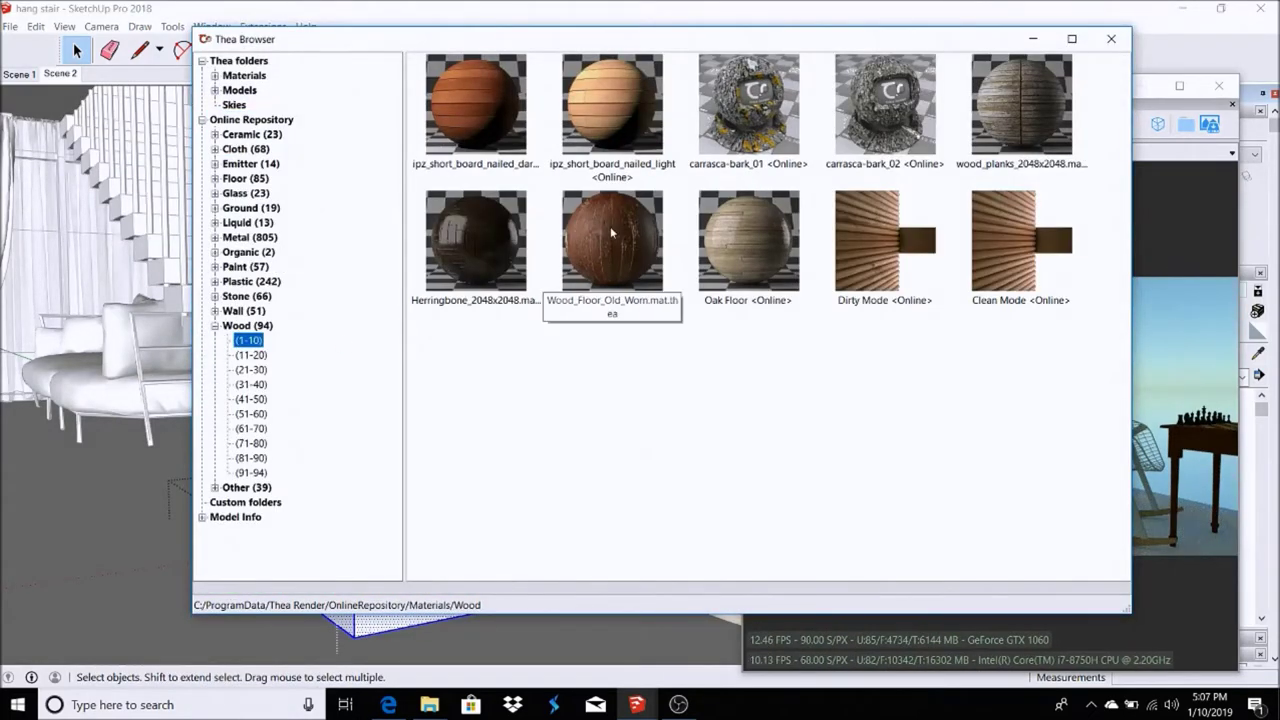
pyautogui.doubleClick(612, 233)
pyautogui.click(418, 554)
pyautogui.scroll(3, 345, 470)
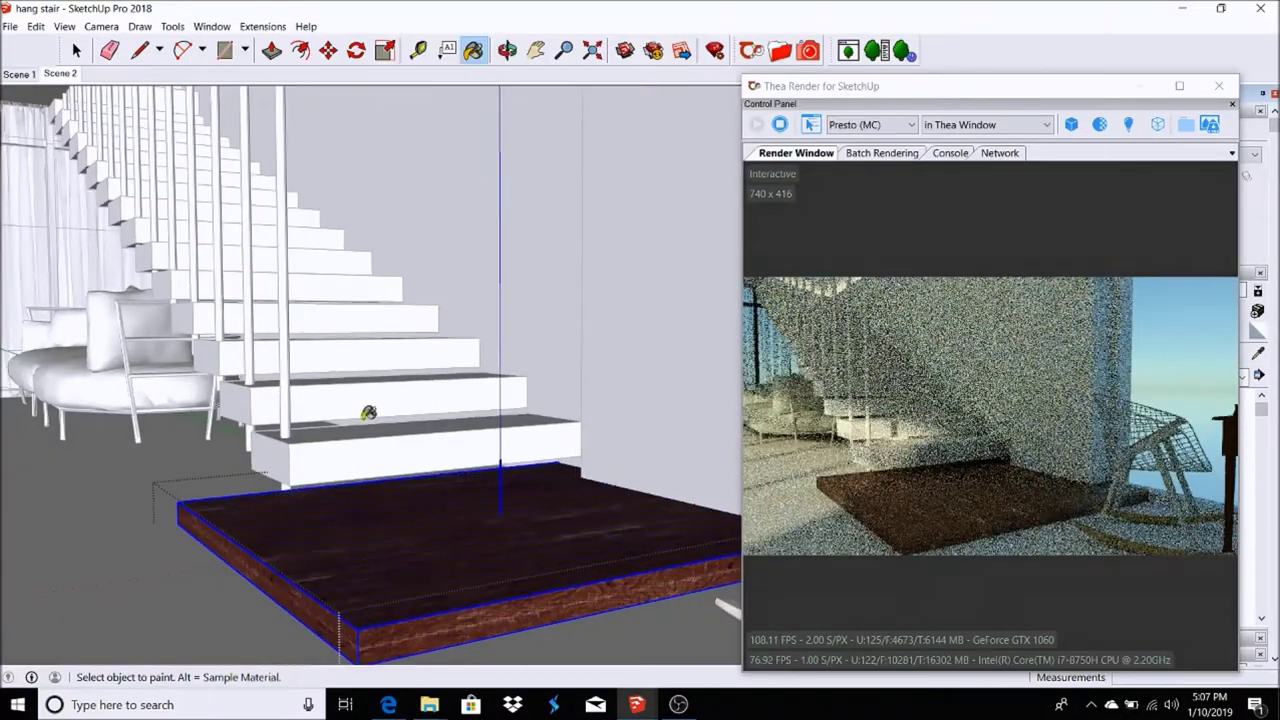
# Step: Select the nine lower stair treads and paint them in the dark worn wood
pyautogui.press('space')
pyautogui.scroll(3, 290, 440)
pyautogui.click(314, 443)
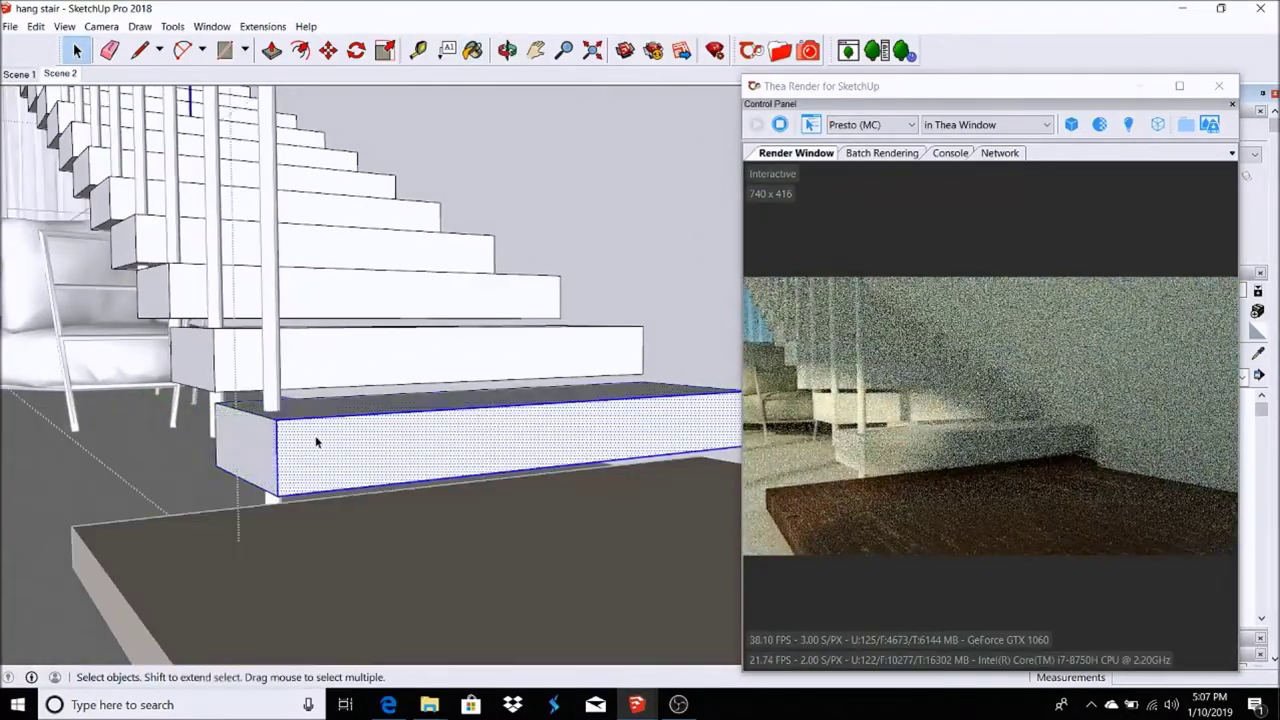
pyautogui.keyDown('shift'); pyautogui.click(320, 360); pyautogui.keyUp('shift')
pyautogui.keyDown('shift'); pyautogui.click(305, 290); pyautogui.keyUp('shift')
pyautogui.keyDown('shift'); pyautogui.click(305, 245); pyautogui.keyUp('shift')
pyautogui.keyDown('shift'); pyautogui.click(295, 210); pyautogui.keyUp('shift')
pyautogui.keyDown('shift'); pyautogui.click(285, 185); pyautogui.keyUp('shift')
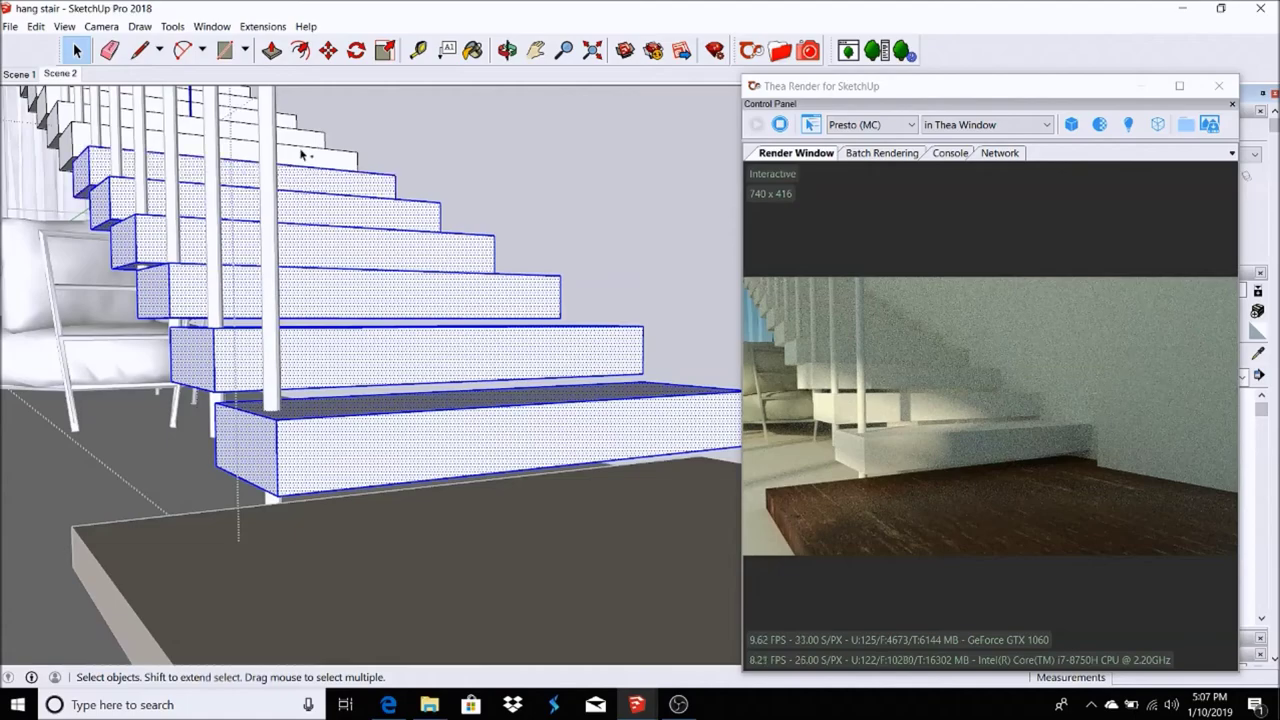
pyautogui.keyDown('shift'); pyautogui.click(275, 160); pyautogui.keyUp('shift')
pyautogui.keyDown('shift'); pyautogui.click(262, 138); pyautogui.keyUp('shift')
pyautogui.keyDown('shift'); pyautogui.click(240, 108); pyautogui.keyUp('shift')
pyautogui.press('b')
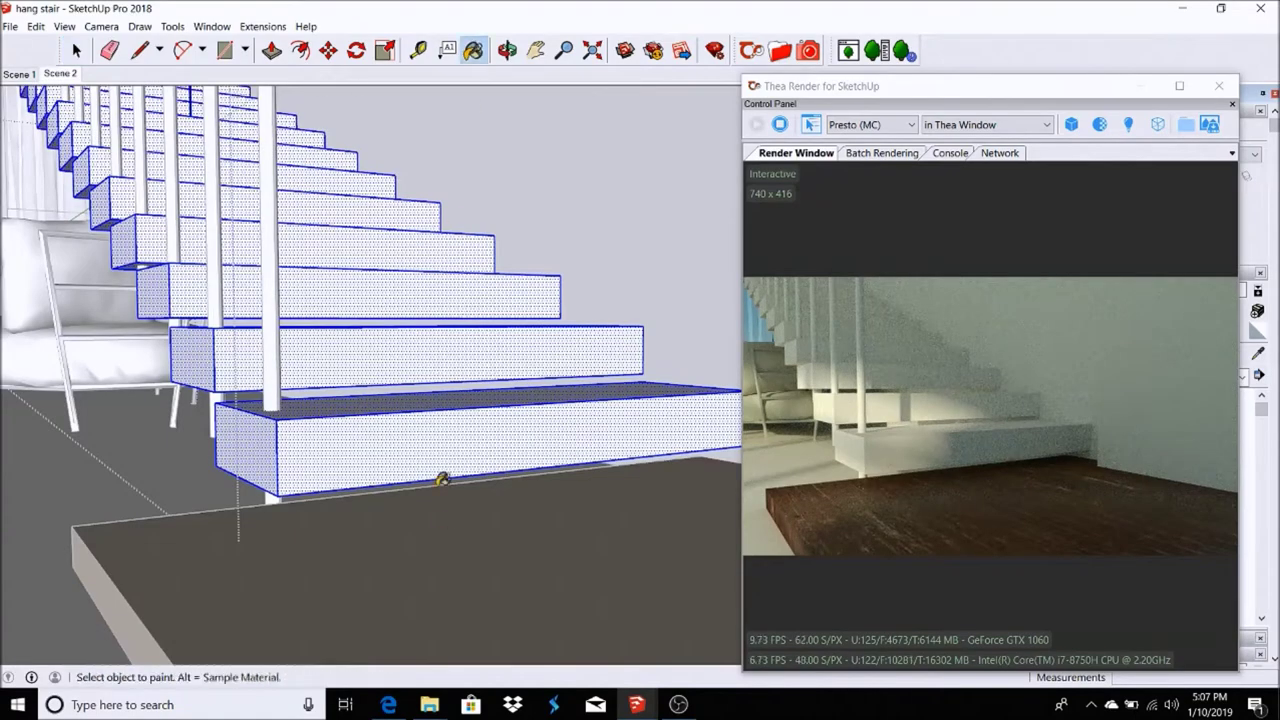
pyautogui.click(443, 478)
# Step: Reverse the faces of the selected treads and repaint them with the worn wood
pyautogui.moveTo(429, 480); pyautogui.dragTo(398, 486, button='middle')
pyautogui.rightClick(396, 488)
pyautogui.click(434, 430)
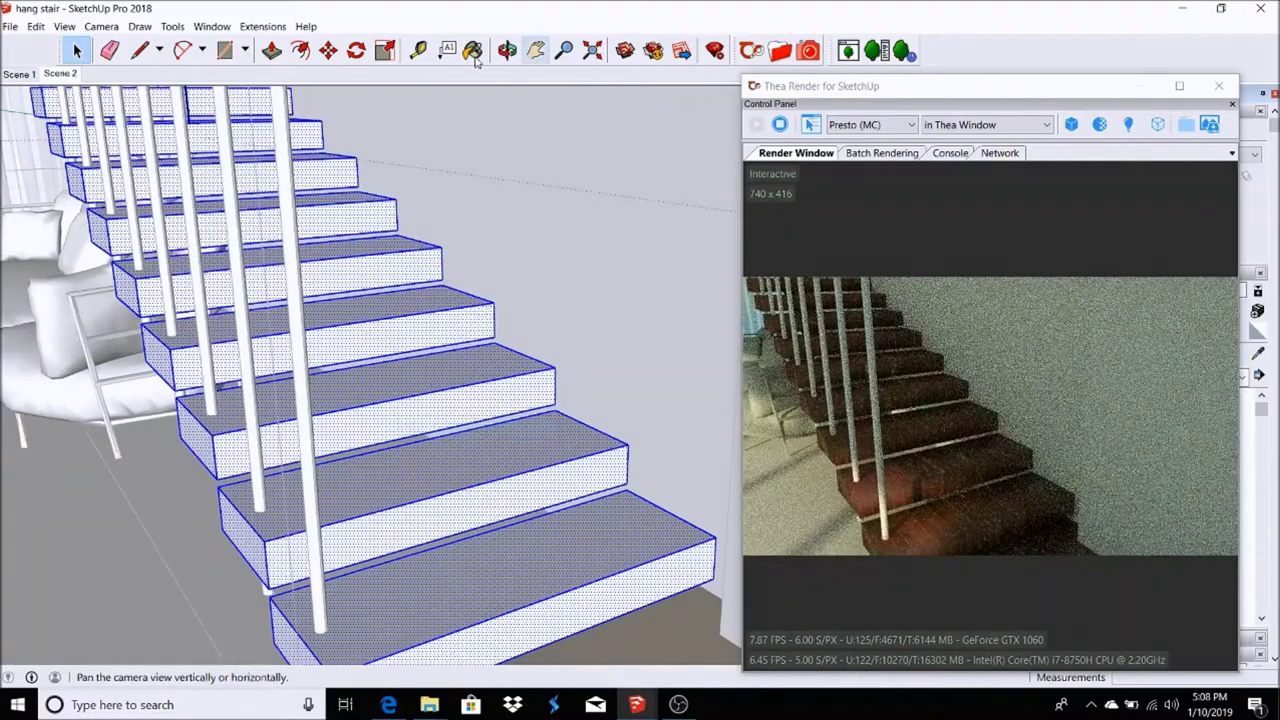
pyautogui.press('b')
pyautogui.click(478, 430)
pyautogui.click(18, 74)
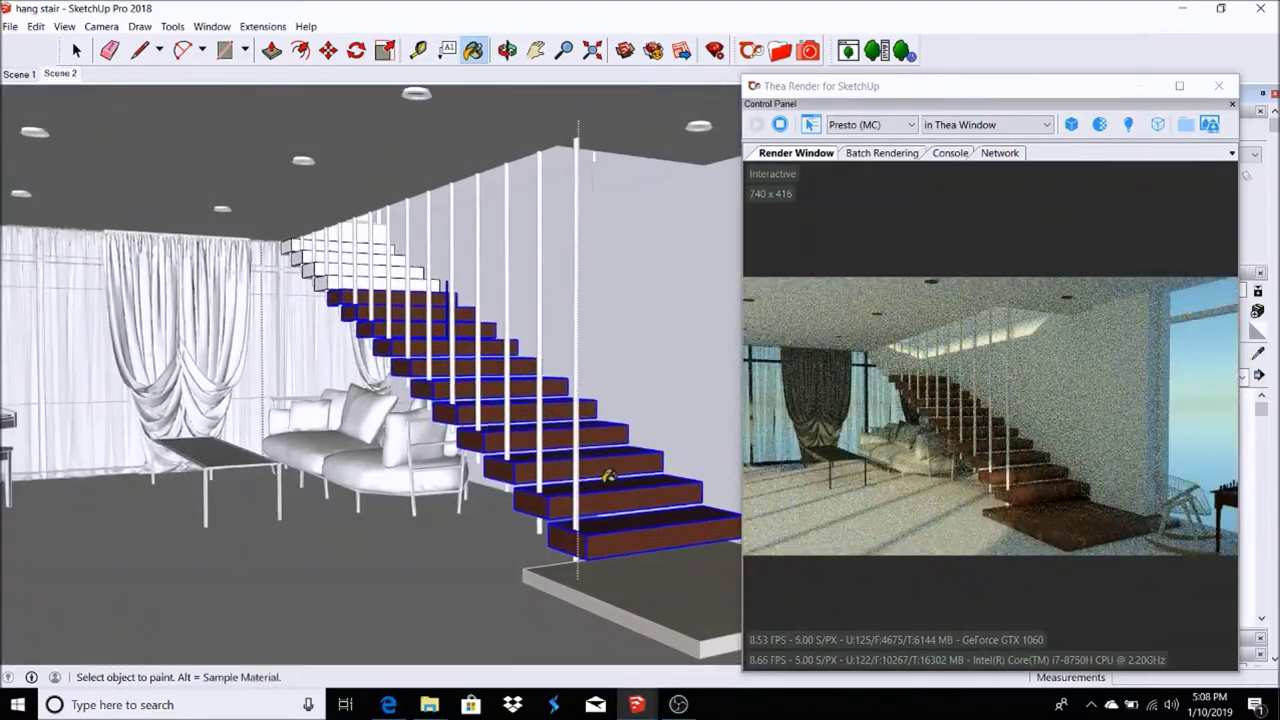
pyautogui.moveTo(606, 471); pyautogui.dragTo(580, 457, button='middle')
# Step: Paint the three remaining white upper treads dark wood, then expand the browser's Materials folder
pyautogui.press('space')
pyautogui.scroll(5, 360, 250)
pyautogui.click(371, 263)
pyautogui.keyDown('ctrl'); pyautogui.click(160, 240); pyautogui.keyUp('ctrl')
pyautogui.keyDown('ctrl'); pyautogui.click(150, 212); pyautogui.keyUp('ctrl')
pyautogui.press('b')
pyautogui.click(386, 277)
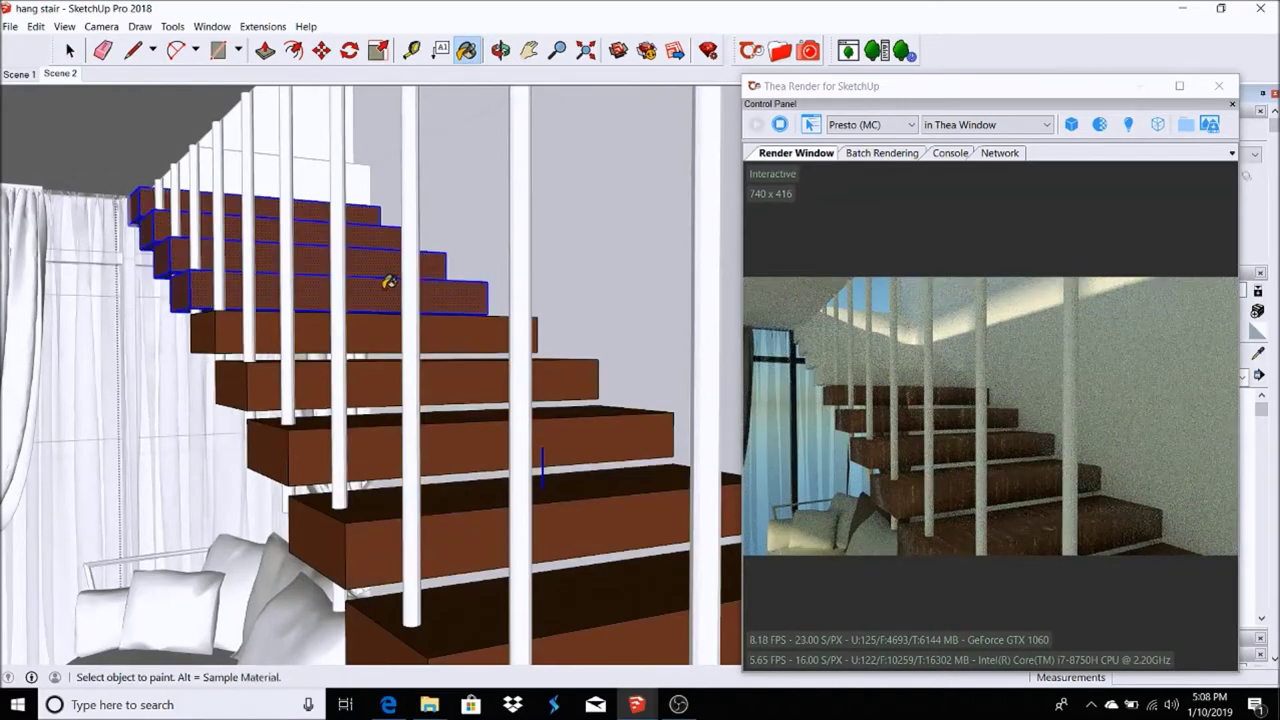
pyautogui.moveTo(386, 277); pyautogui.dragTo(551, 210, button='middle')
pyautogui.press('space')
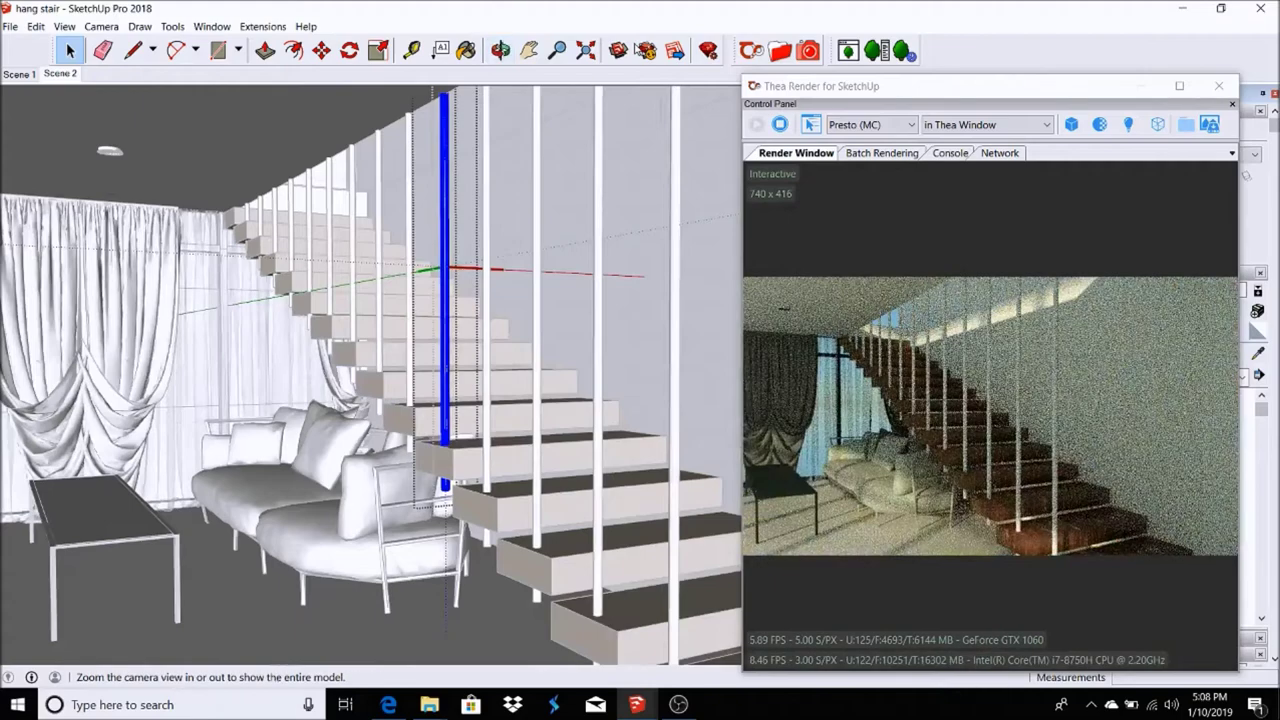
pyautogui.click(780, 50)
pyautogui.click(215, 77)
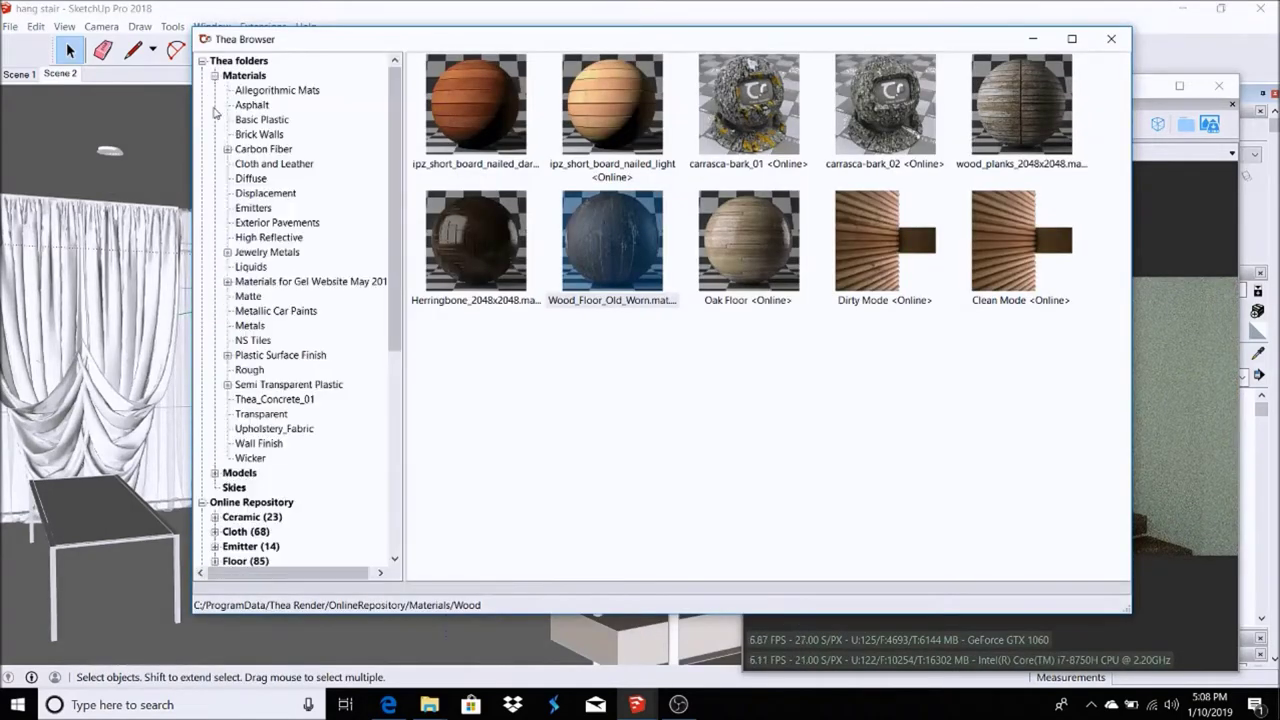
# Step: Load and apply the Stainless Steel Brushed material from the Metals folder
pyautogui.click(250, 325)
pyautogui.click(755, 370)
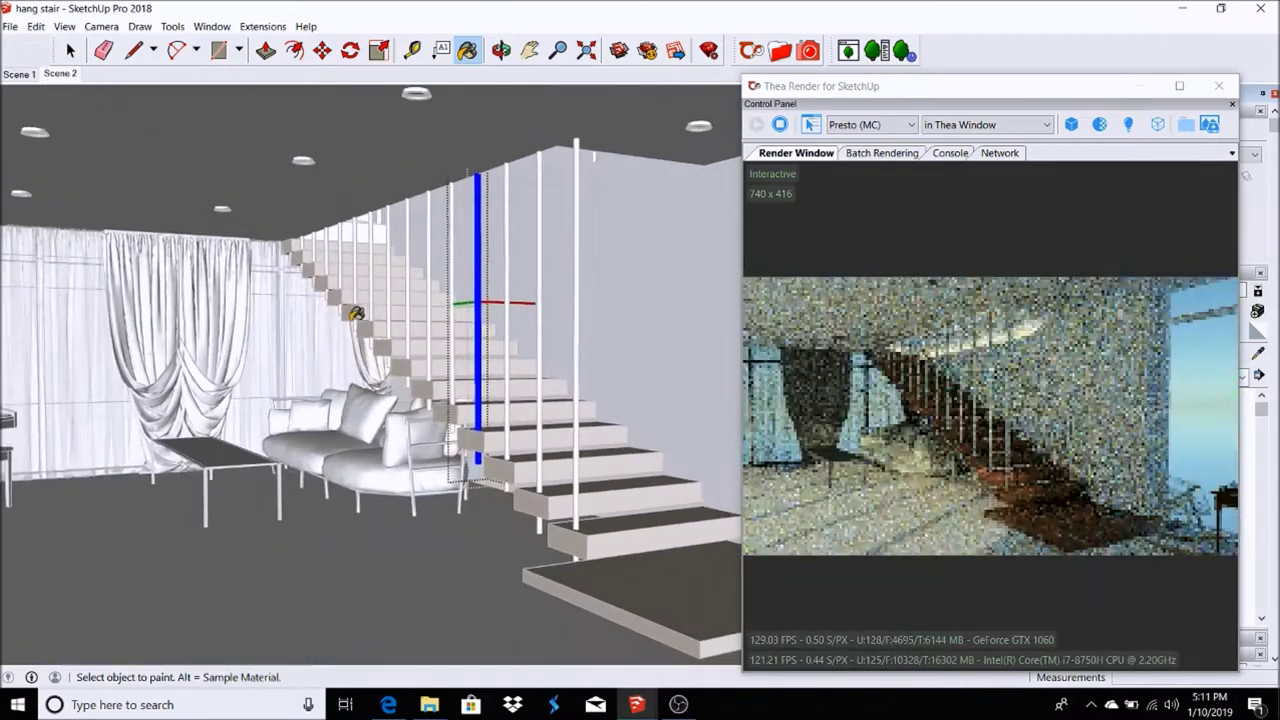
pyautogui.press('space')
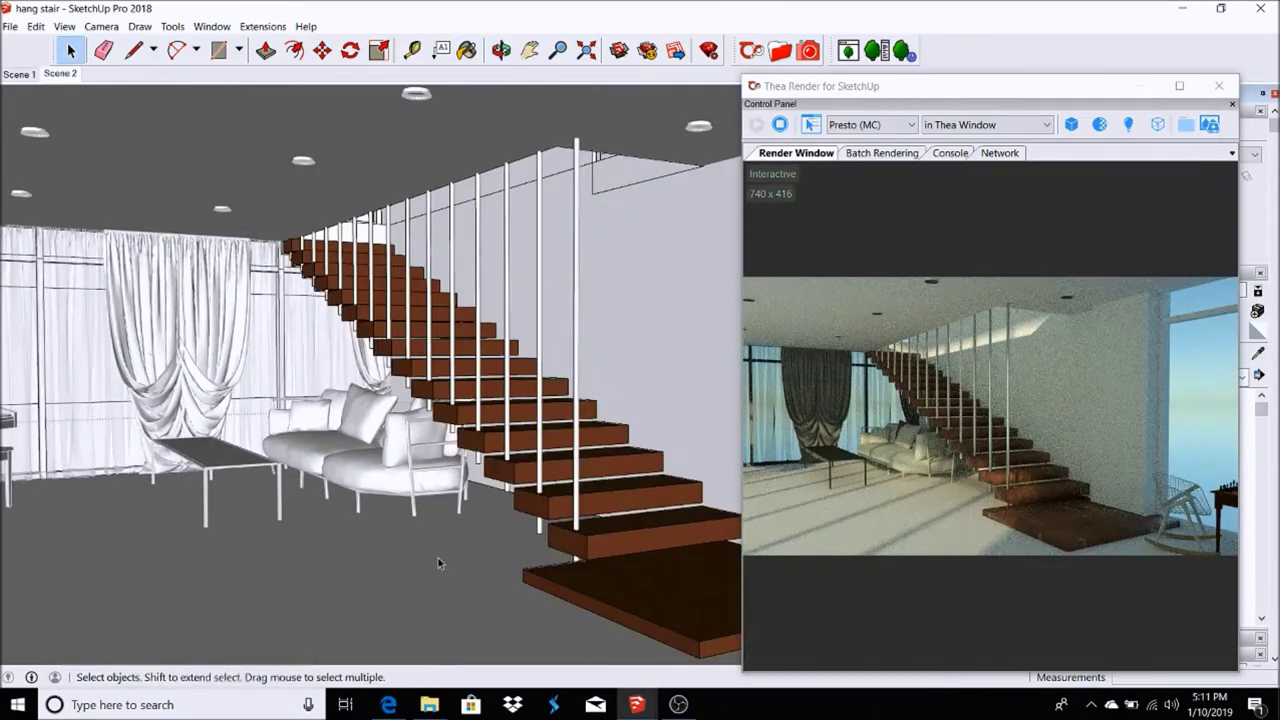
# Step: Show Online Repository Wood materials 1-10 in the Thea Browser
pyautogui.click(780, 50)
pyautogui.scroll(-8, 295, 300)
pyautogui.click(248, 369)
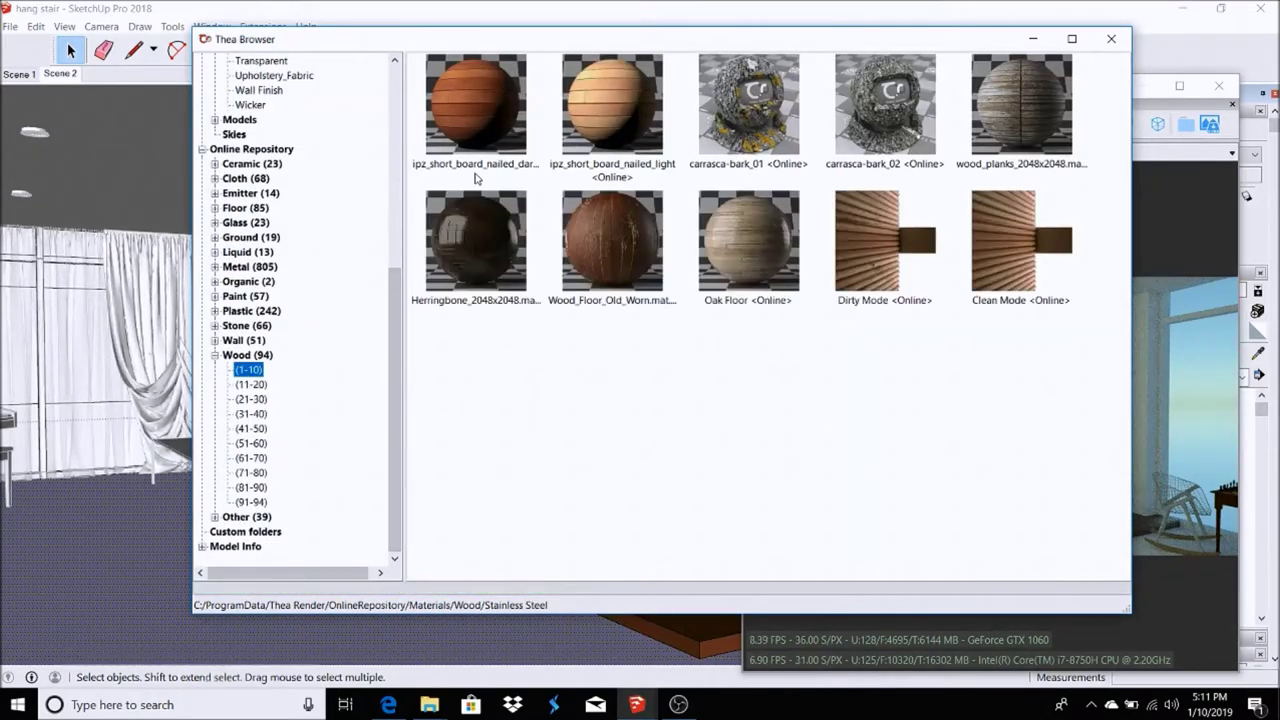
# Step: Paint the floor with the Herringbone wood material
pyautogui.click(476, 240)
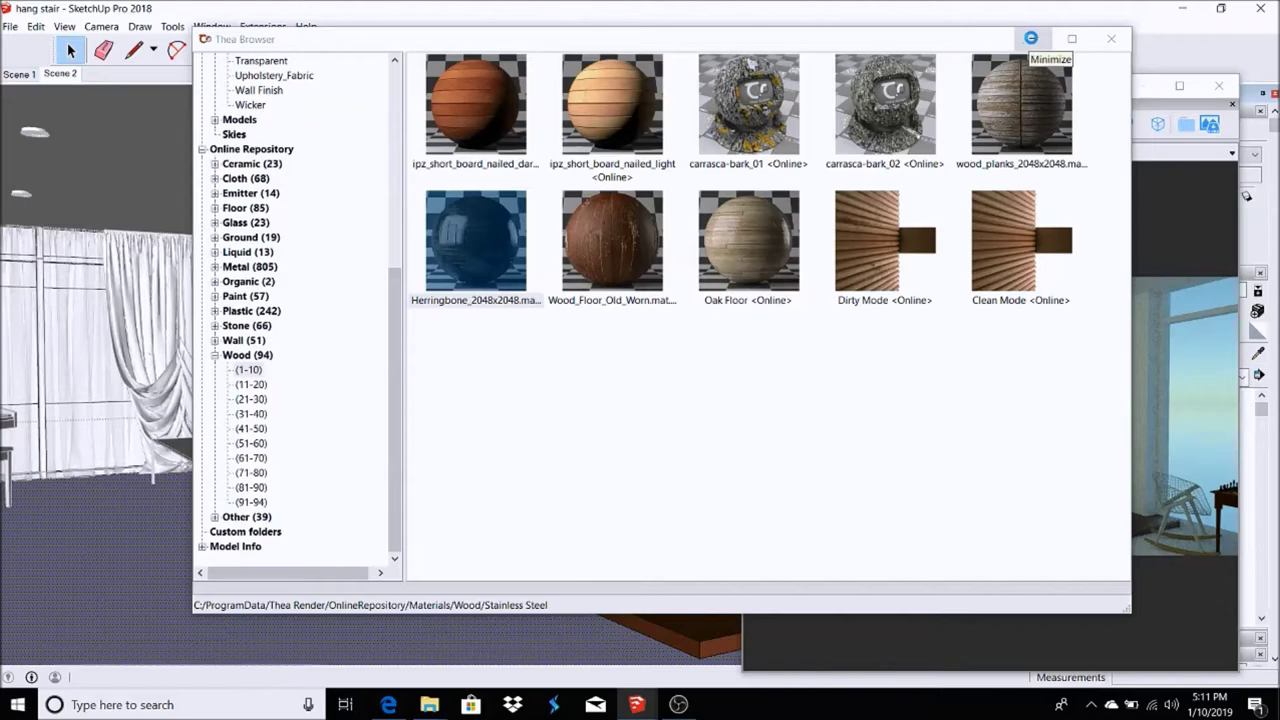
pyautogui.click(1034, 40)
pyautogui.click(423, 571)
pyautogui.scroll(2, 423, 571)
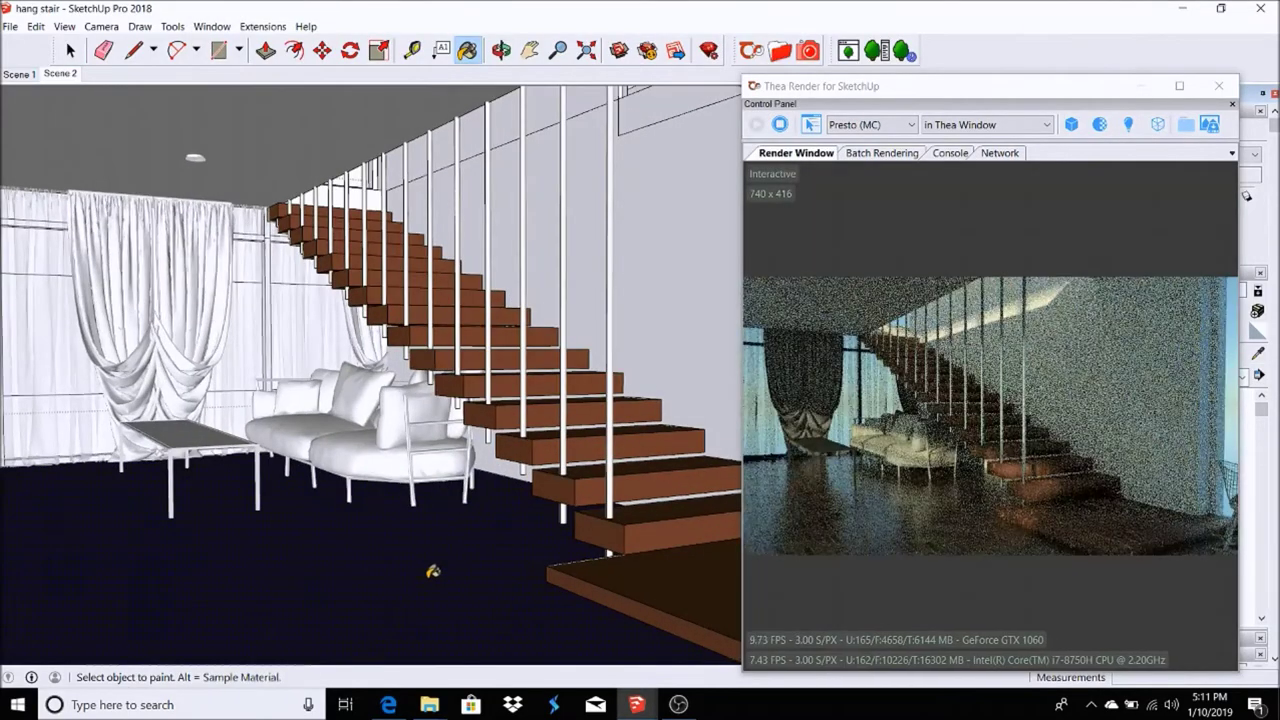
pyautogui.scroll(1, 423, 571)
pyautogui.click(70, 50)
# Step: Repaint the floor with the Classic travertine tile from online Floor materials 11-20
pyautogui.click(780, 50)
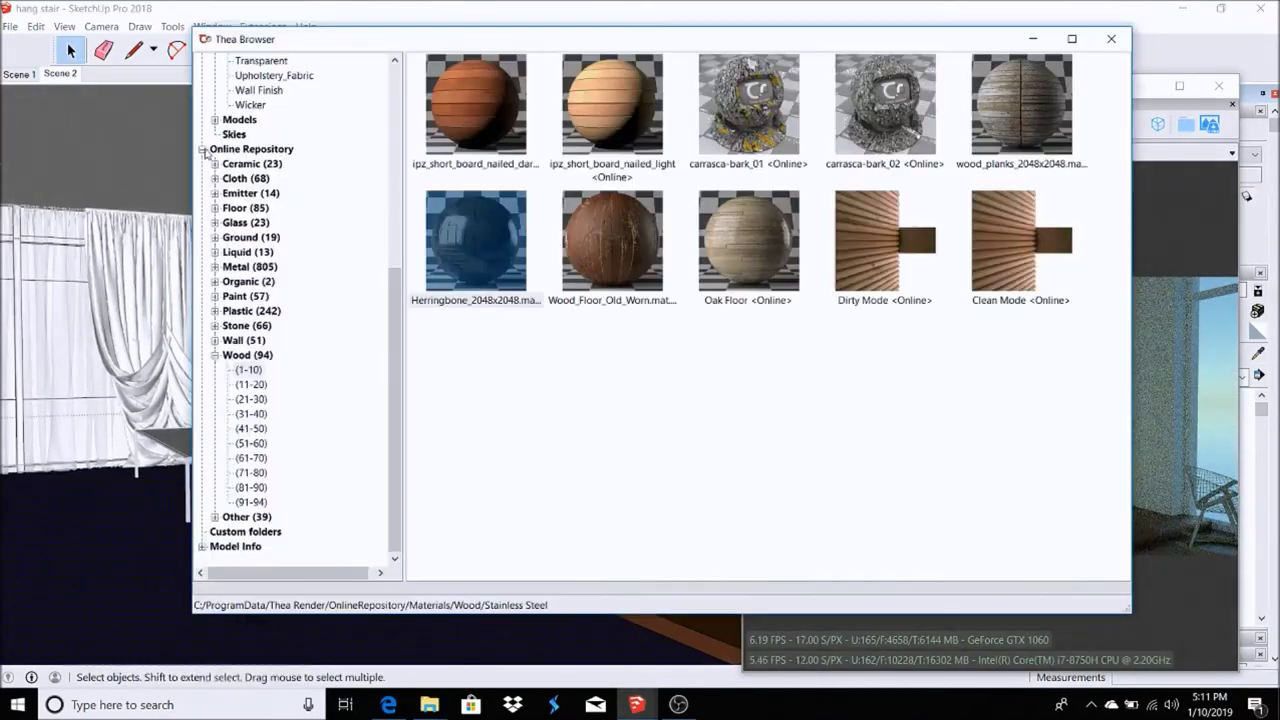
pyautogui.click(215, 208)
pyautogui.click(249, 222)
pyautogui.click(251, 237)
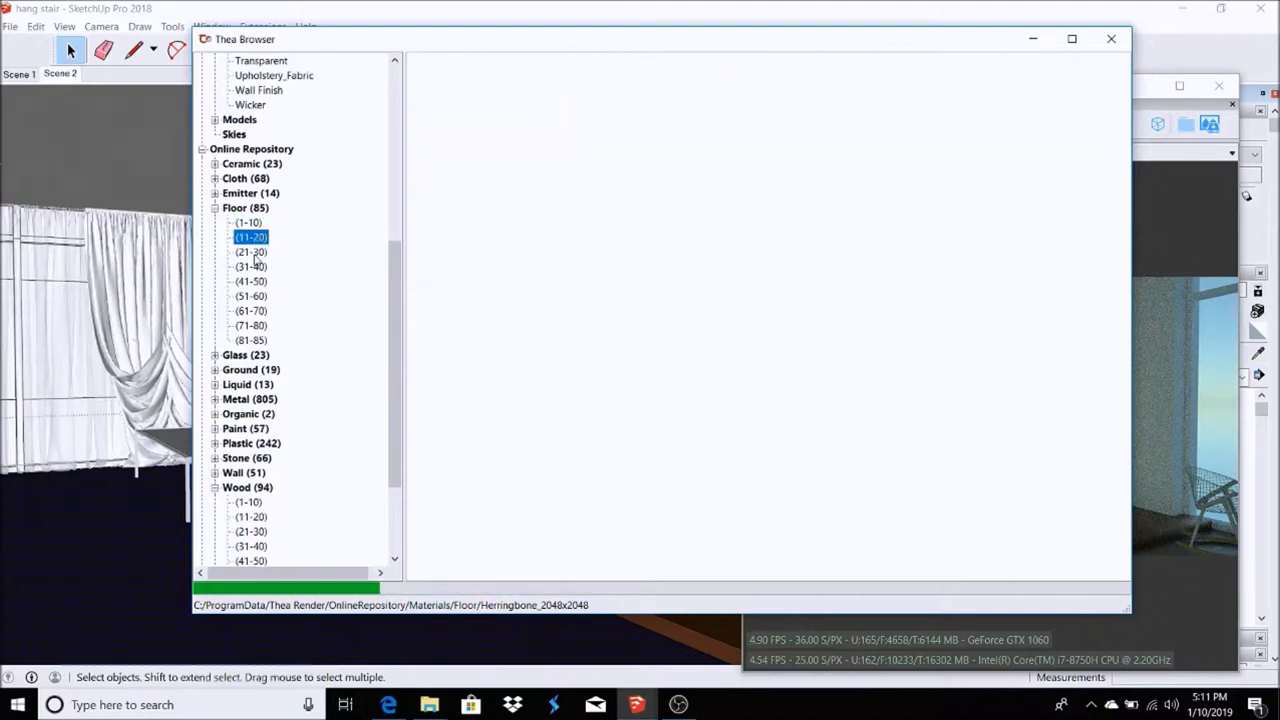
pyautogui.click(650, 112)
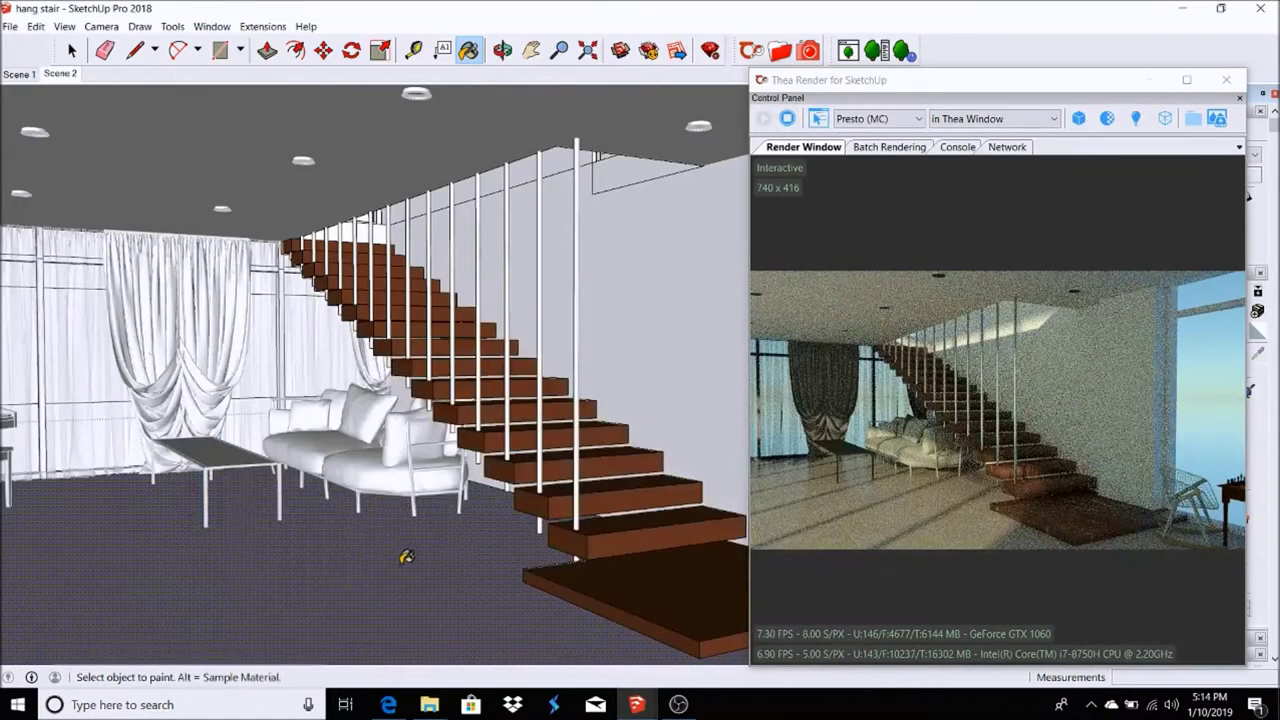
pyautogui.click(404, 558)
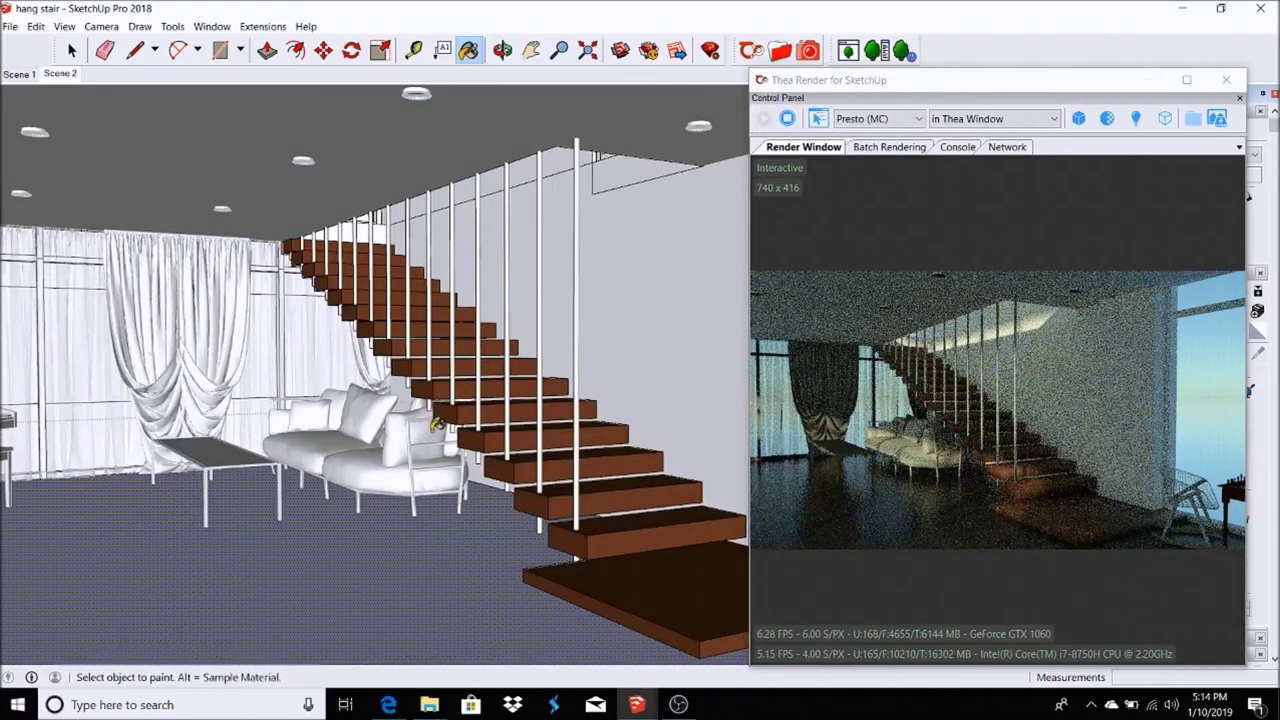
pyautogui.click(419, 555)
pyautogui.press('space')
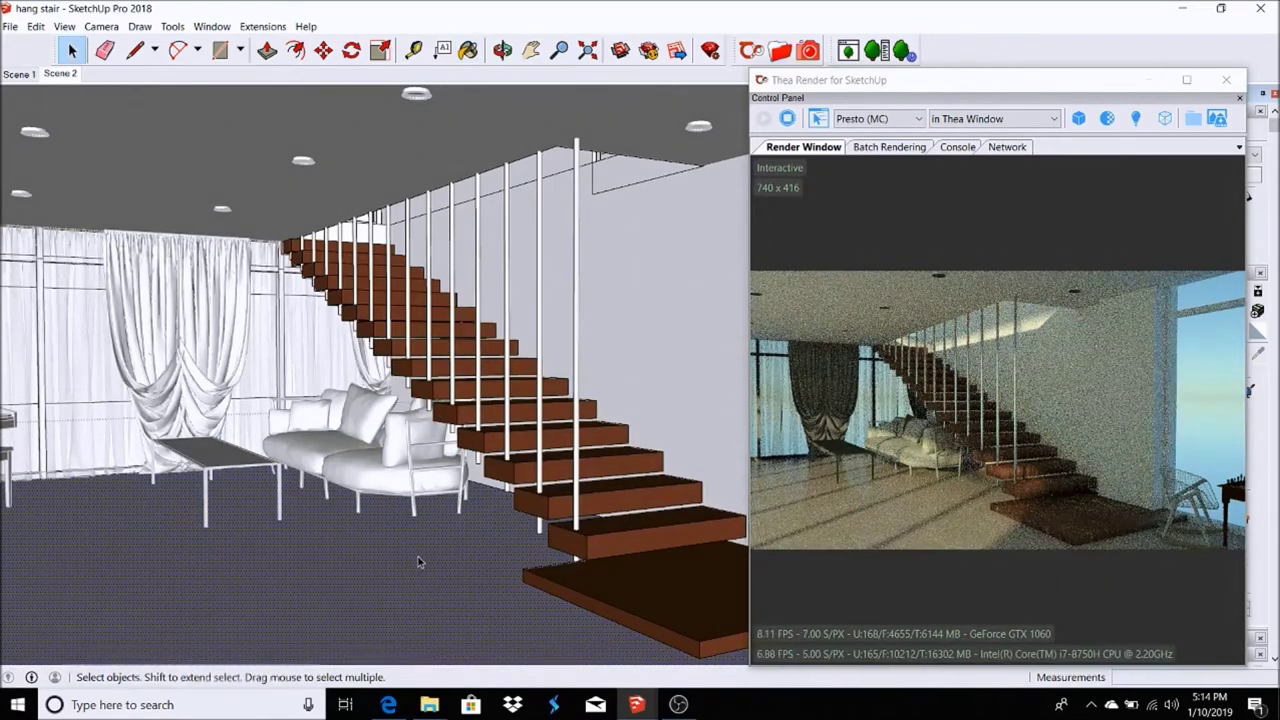
# Step: Use Camera > Look Around to turn the view toward the wall beside the stairs
pyautogui.click(64, 26)
pyautogui.click(140, 336)
pyautogui.moveTo(138, 337); pyautogui.dragTo(554, 214)
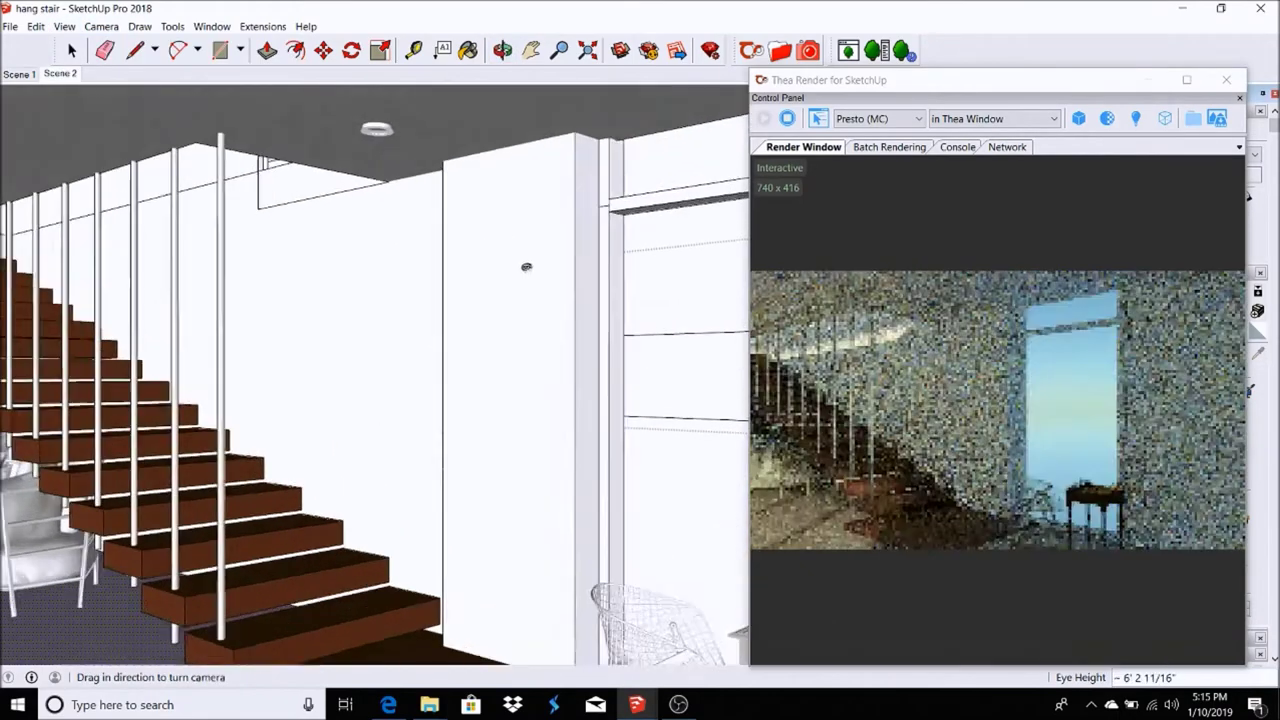
# Step: Load the OrzechPersja material from online Floor materials 21-30
pyautogui.press('space')
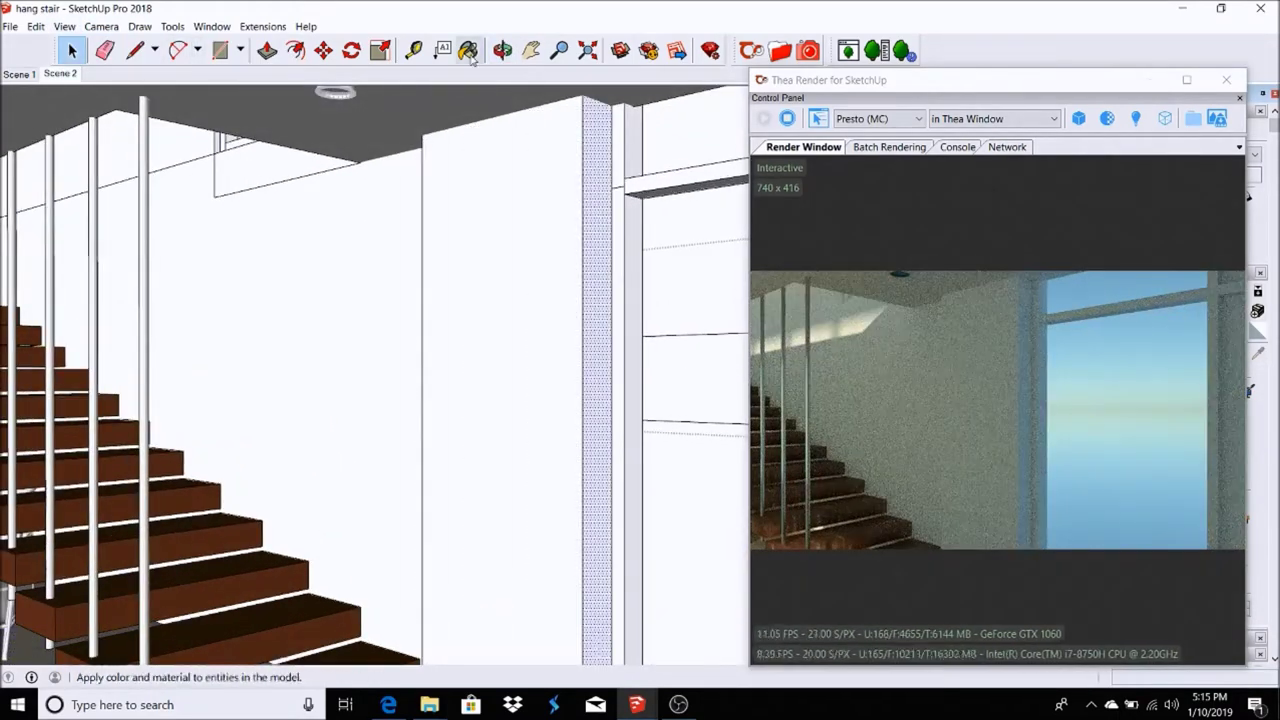
pyautogui.scroll(10, 300, 250)
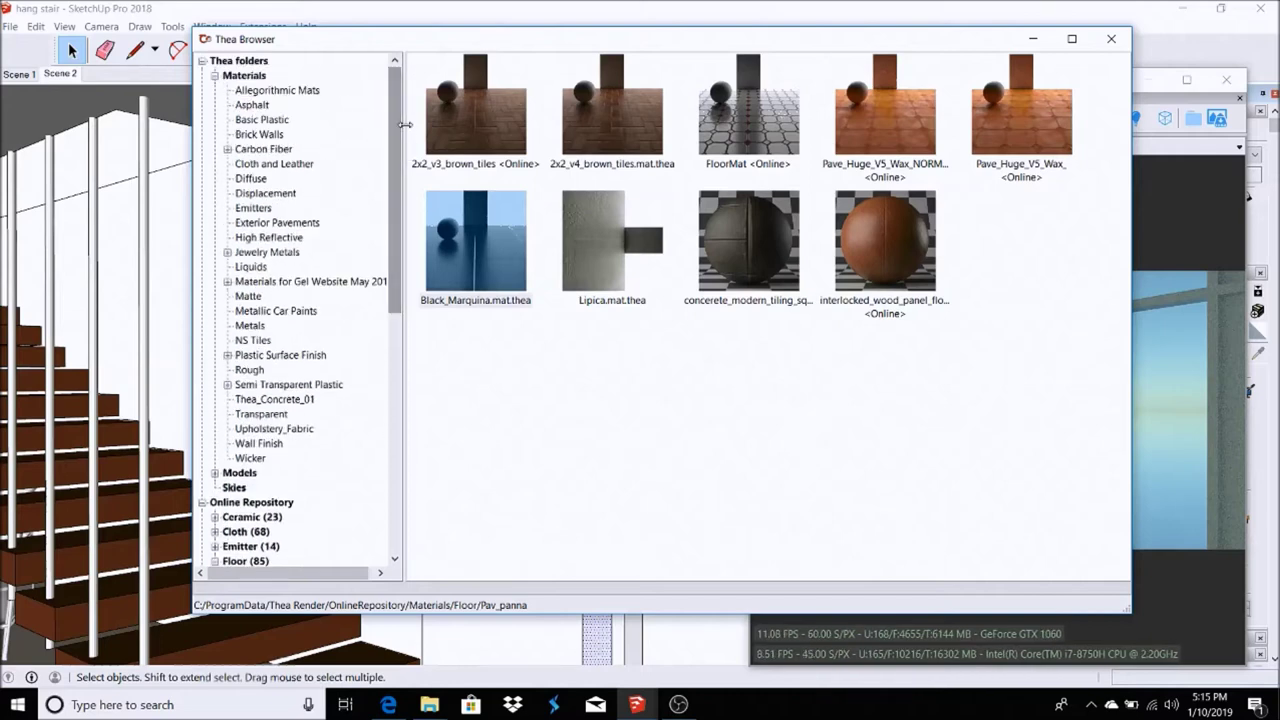
pyautogui.click(214, 75)
pyautogui.click(248, 193)
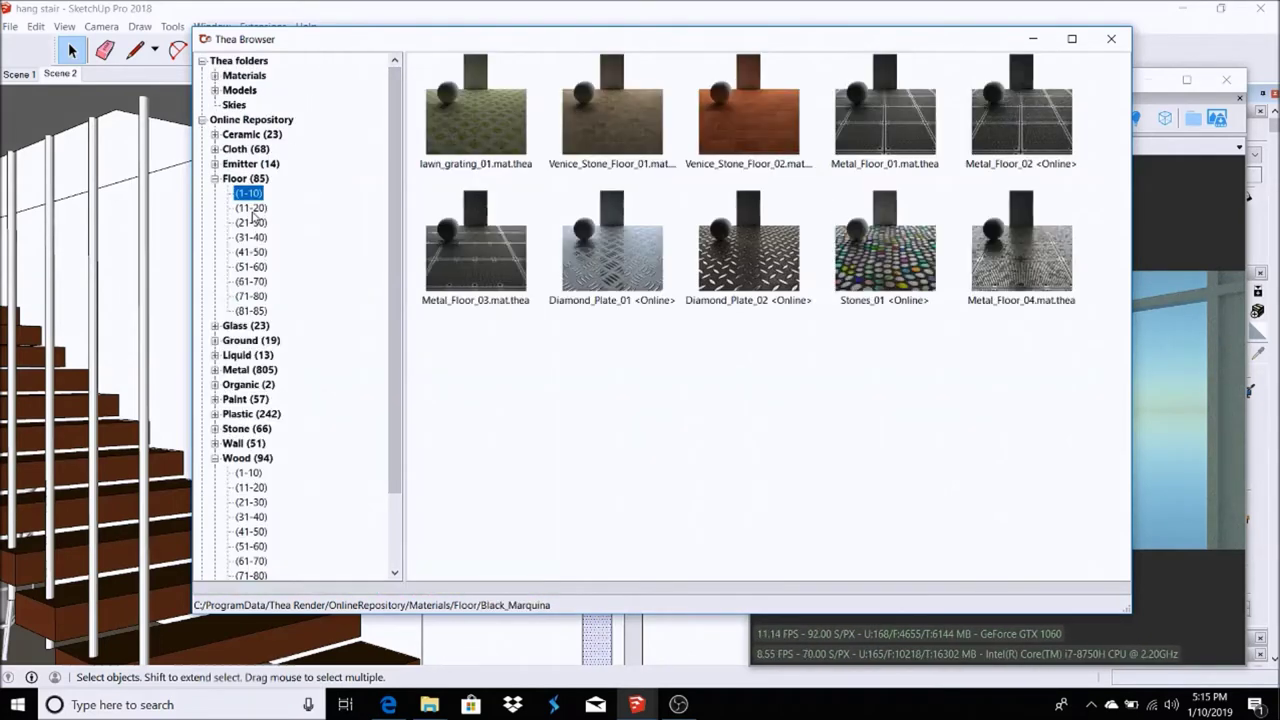
pyautogui.click(251, 207)
pyautogui.click(251, 222)
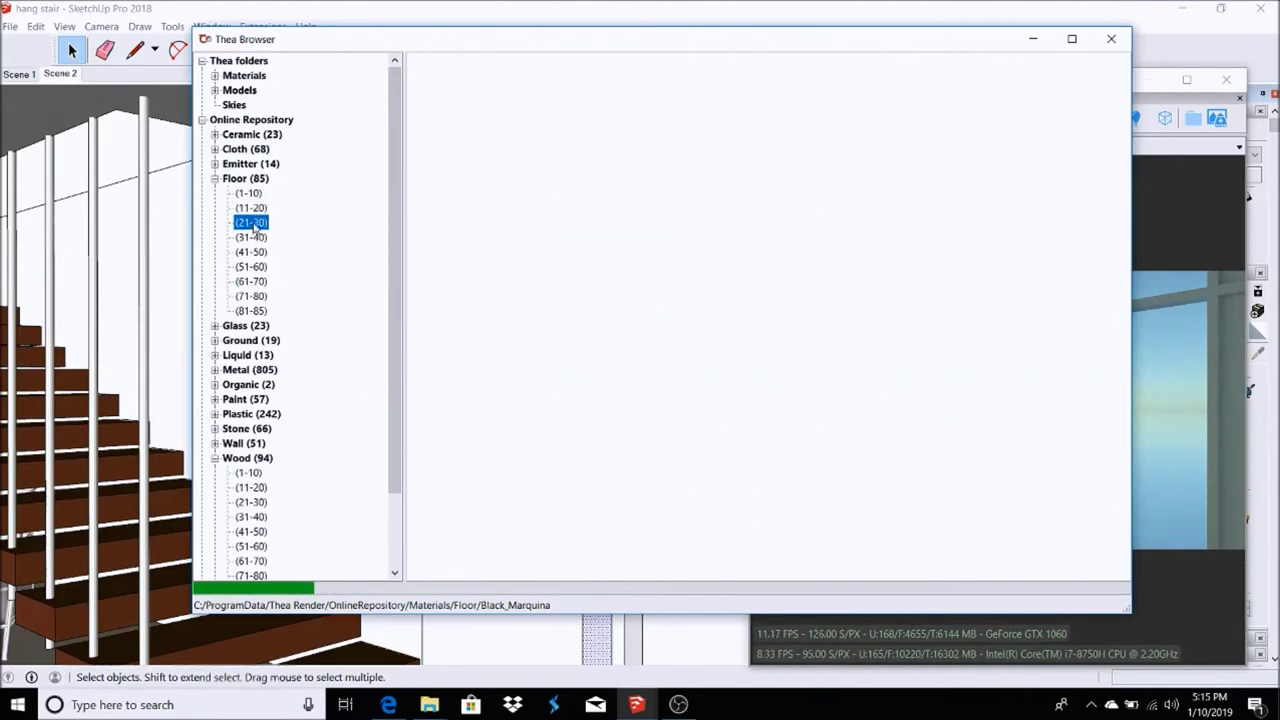
pyautogui.click(700, 248)
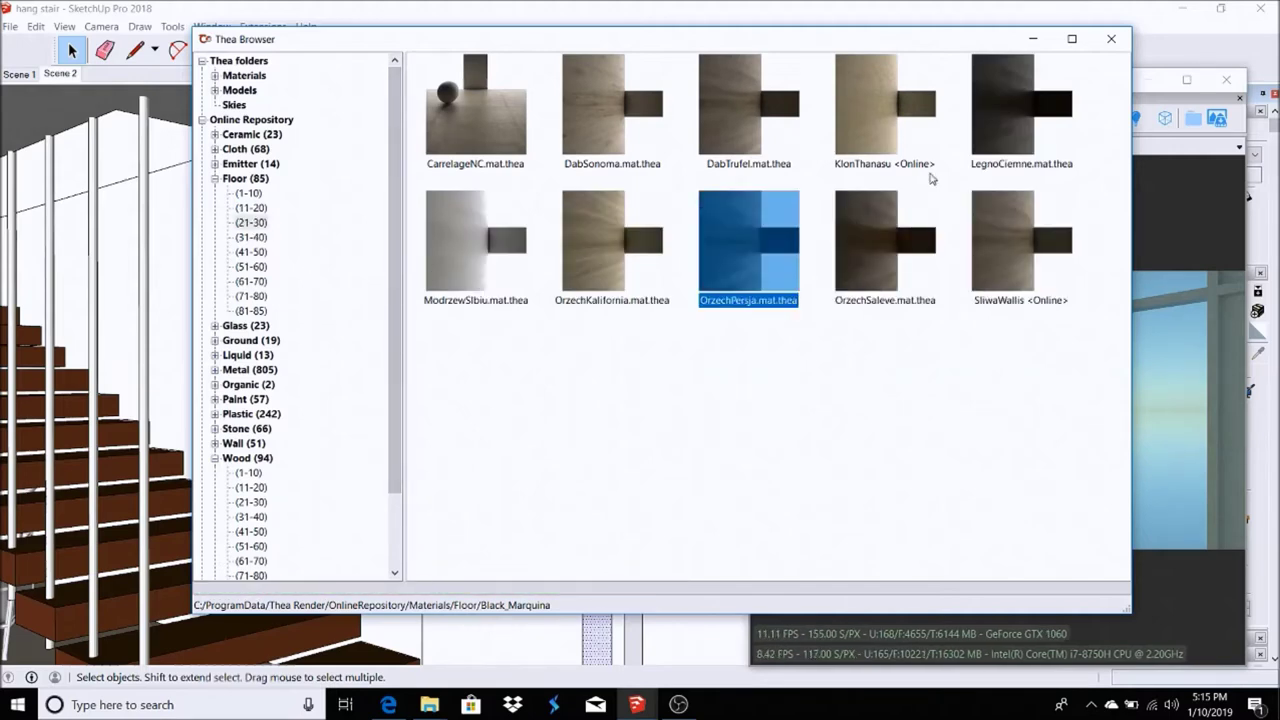
# Step: Paint the tall panel beside the stairs with OrzechPersja and orbit to check it
pyautogui.click(1035, 41)
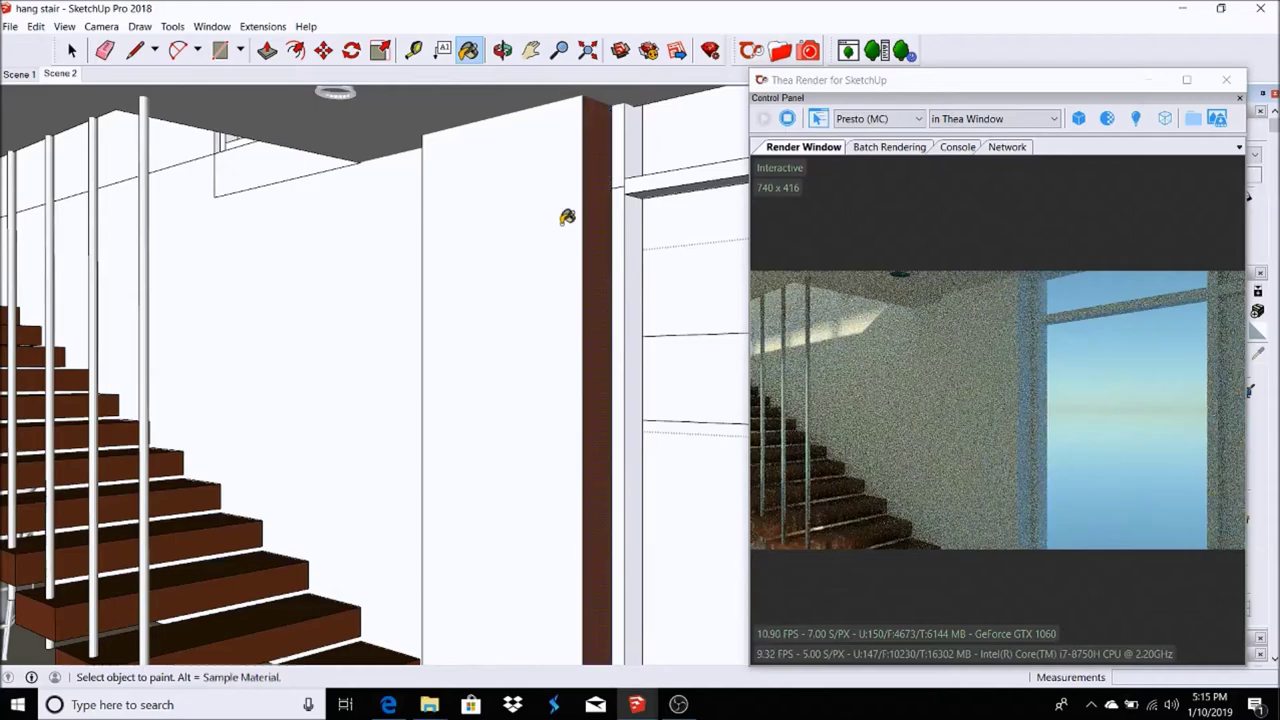
pyautogui.click(566, 216)
pyautogui.scroll(-3, 566, 216)
pyautogui.scroll(-2, 557, 240)
pyautogui.scroll(4, 557, 240)
pyautogui.moveTo(557, 240)
pyautogui.mouseDown(button='middle')
pyautogui.moveTo(701, 247)
pyautogui.moveTo(297, 183)
pyautogui.mouseUp(button='middle')
pyautogui.scroll(-3, 636, 374)
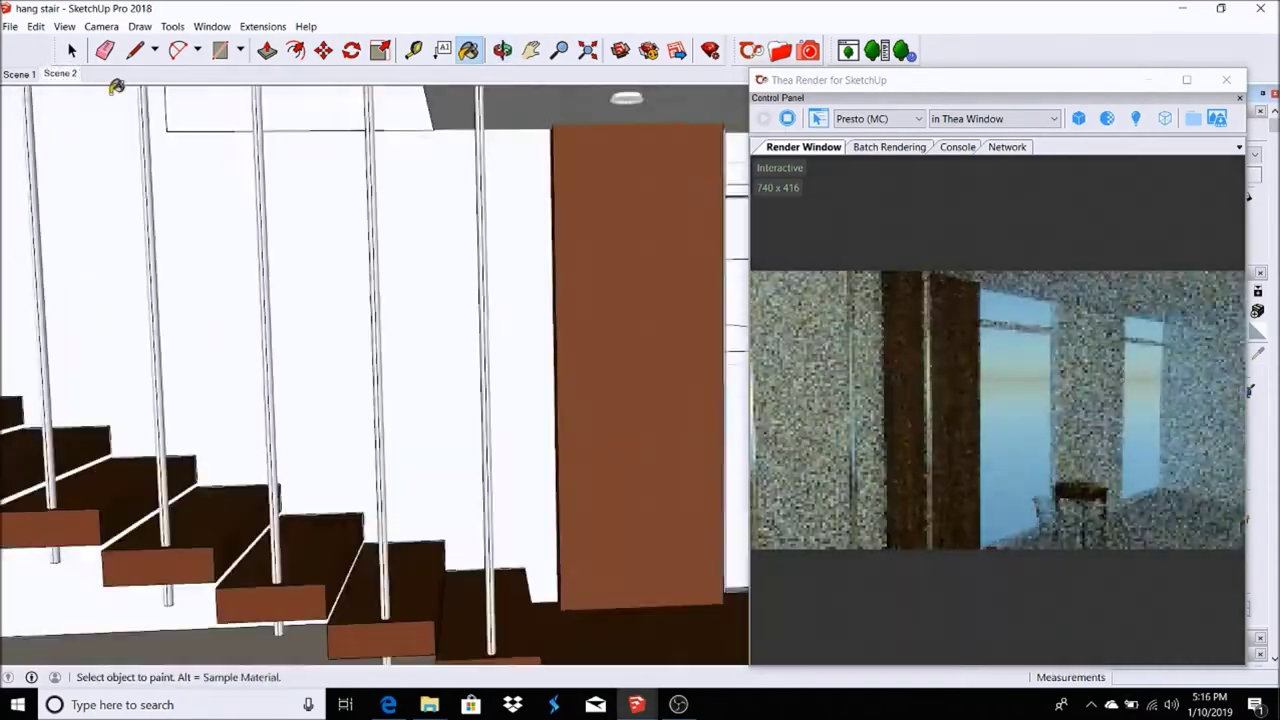
pyautogui.scroll(-3, 636, 374)
pyautogui.press('space')
pyautogui.click(779, 50)
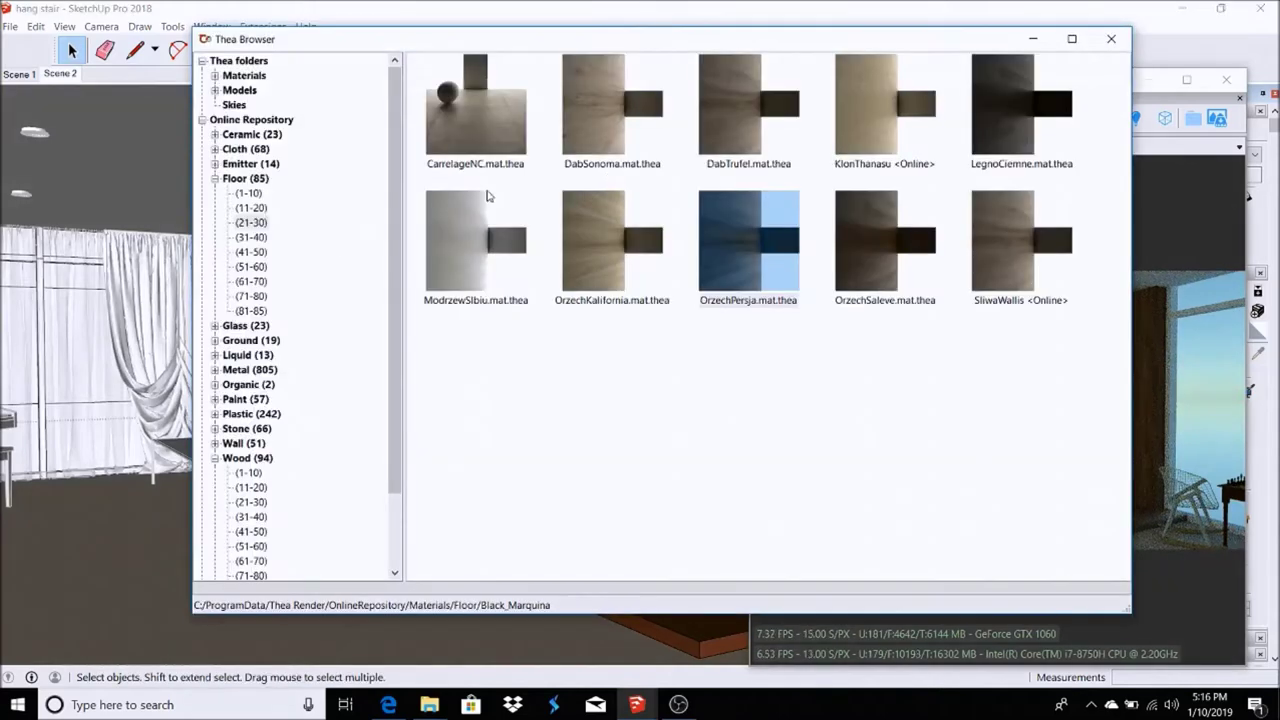
# Step: Load ipz_long_board_brown from Wood materials 11-20
pyautogui.click(251, 487)
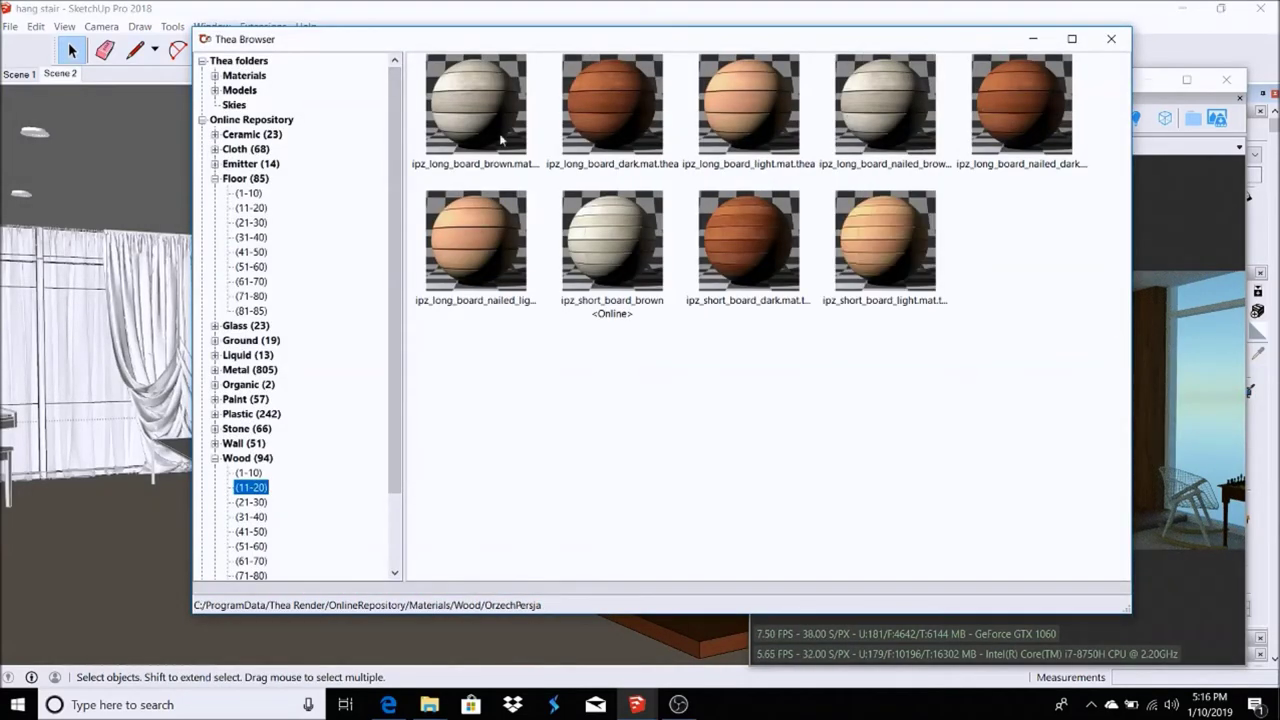
pyautogui.click(478, 126)
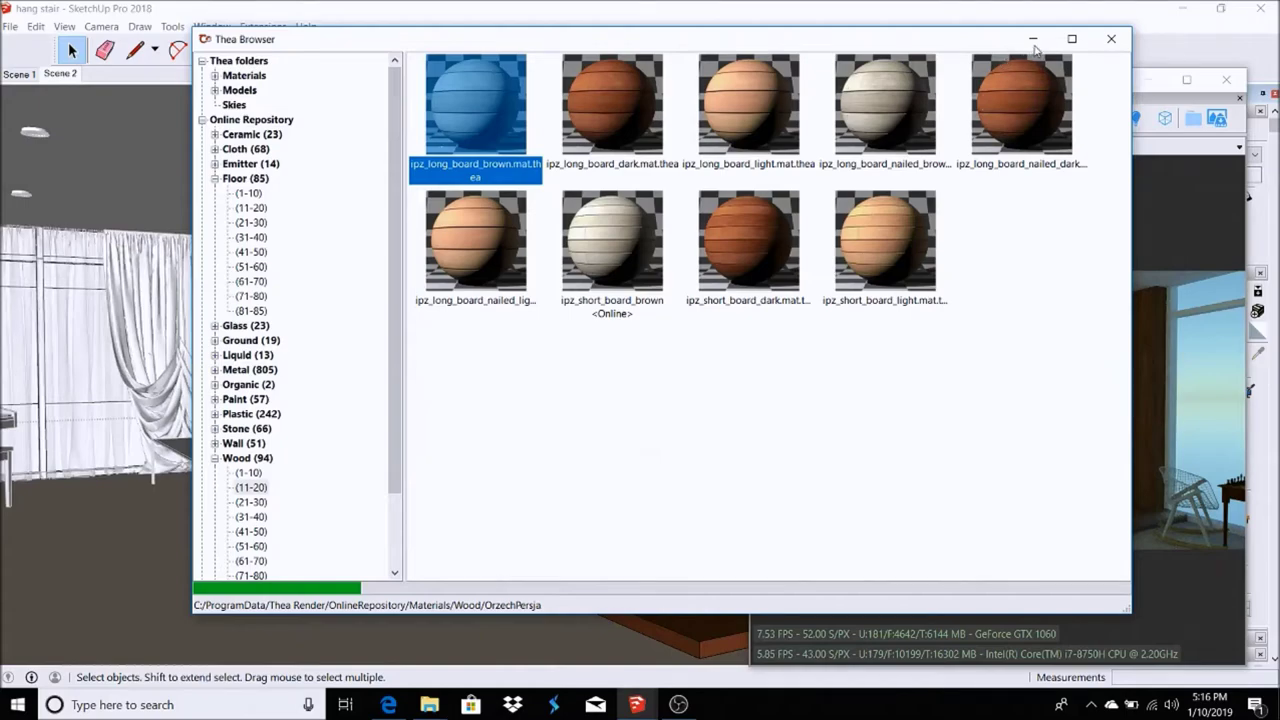
pyautogui.click(1034, 40)
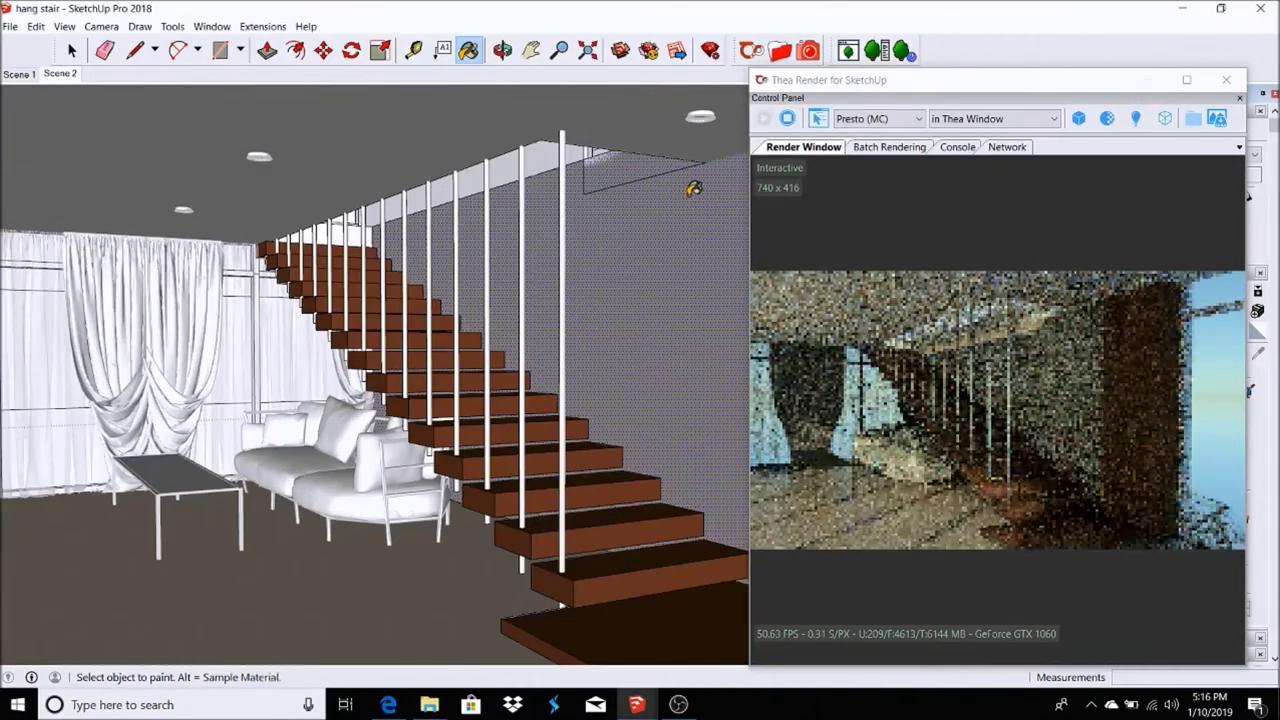
# Step: Orbit to see the whole staircase, then switch to the Scene 2 view
pyautogui.moveTo(693, 188); pyautogui.dragTo(347, 225, button='middle')
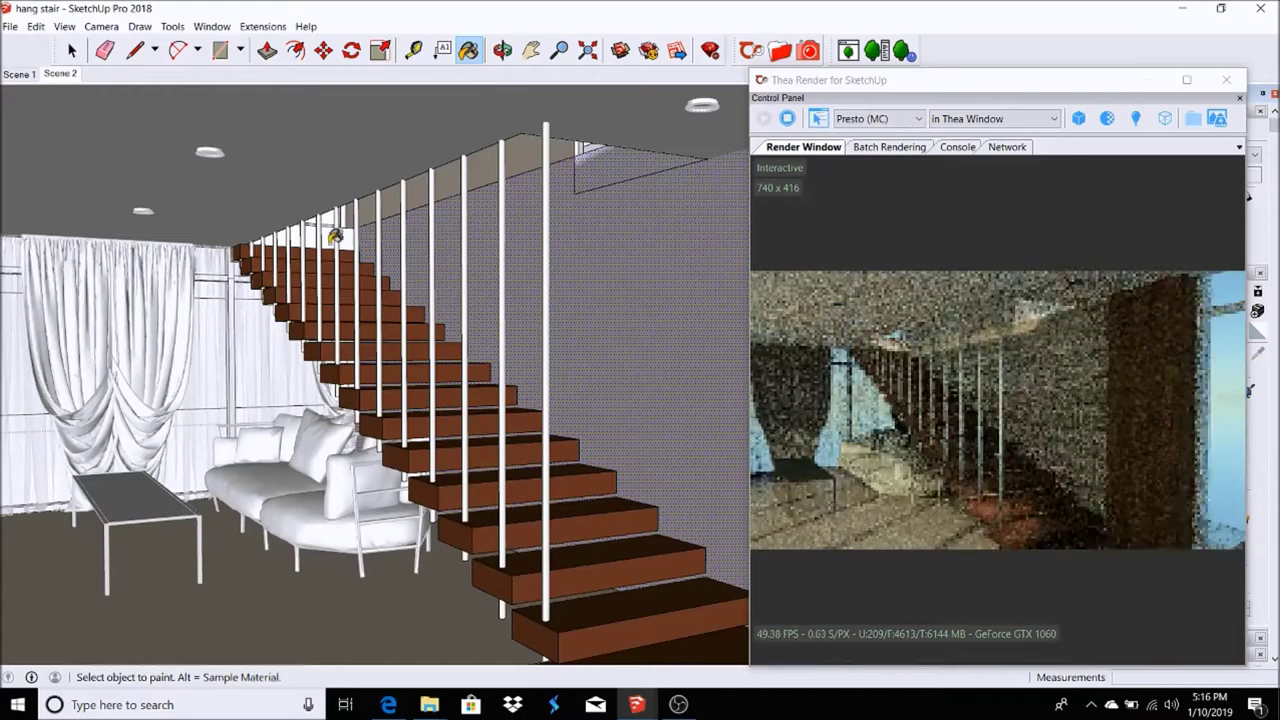
pyautogui.click(58, 74)
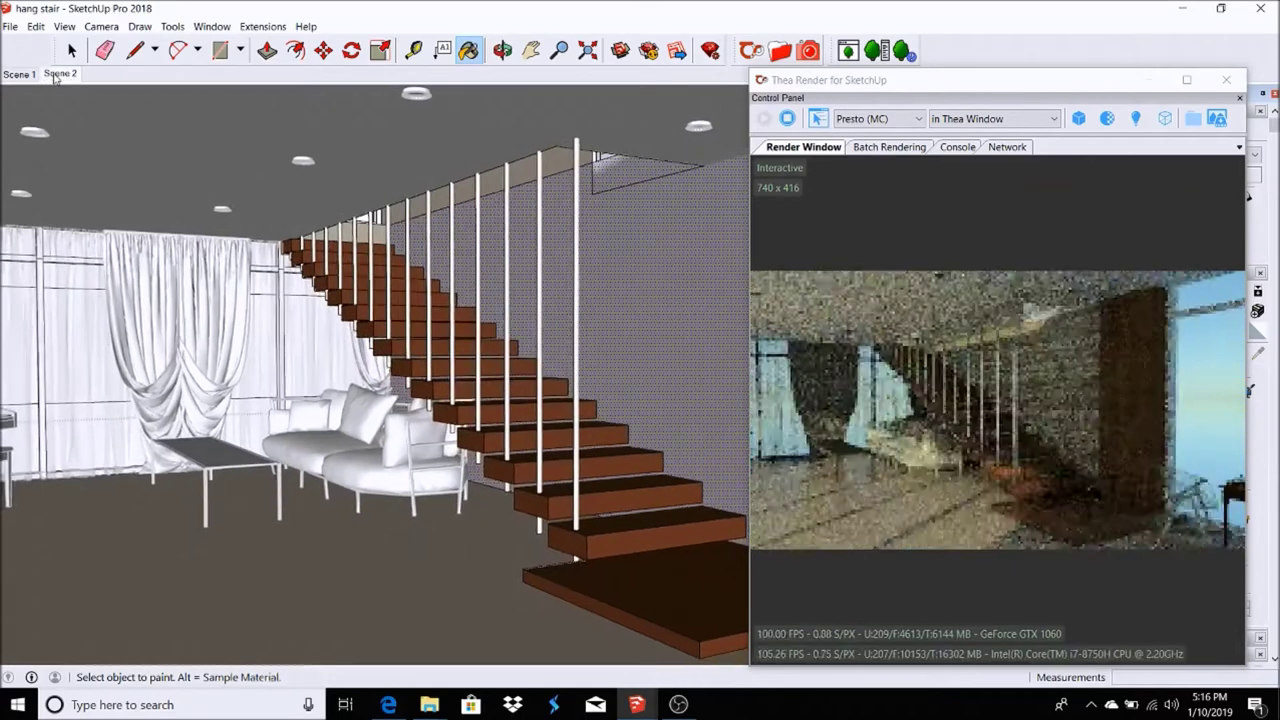
pyautogui.click(502, 50)
# Step: Paint the back wall with White wood flooring from Wood 31-40, then select all
pyautogui.click(254, 516)
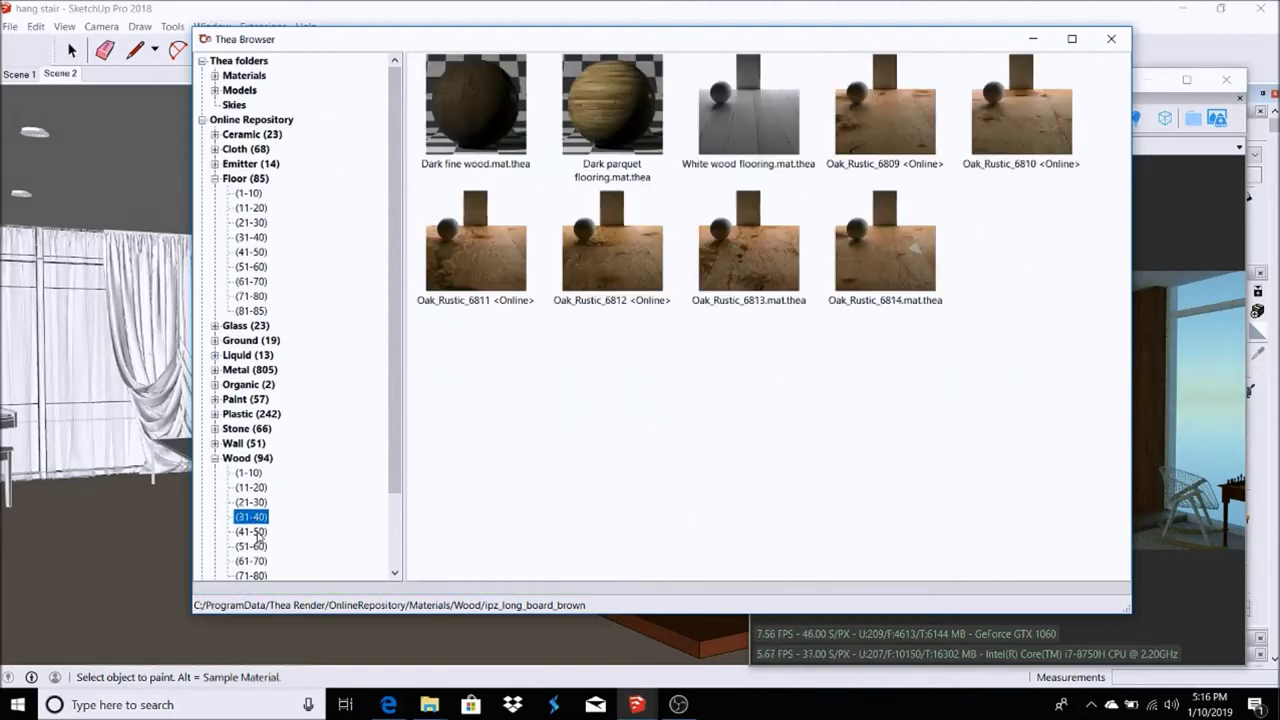
pyautogui.click(770, 145)
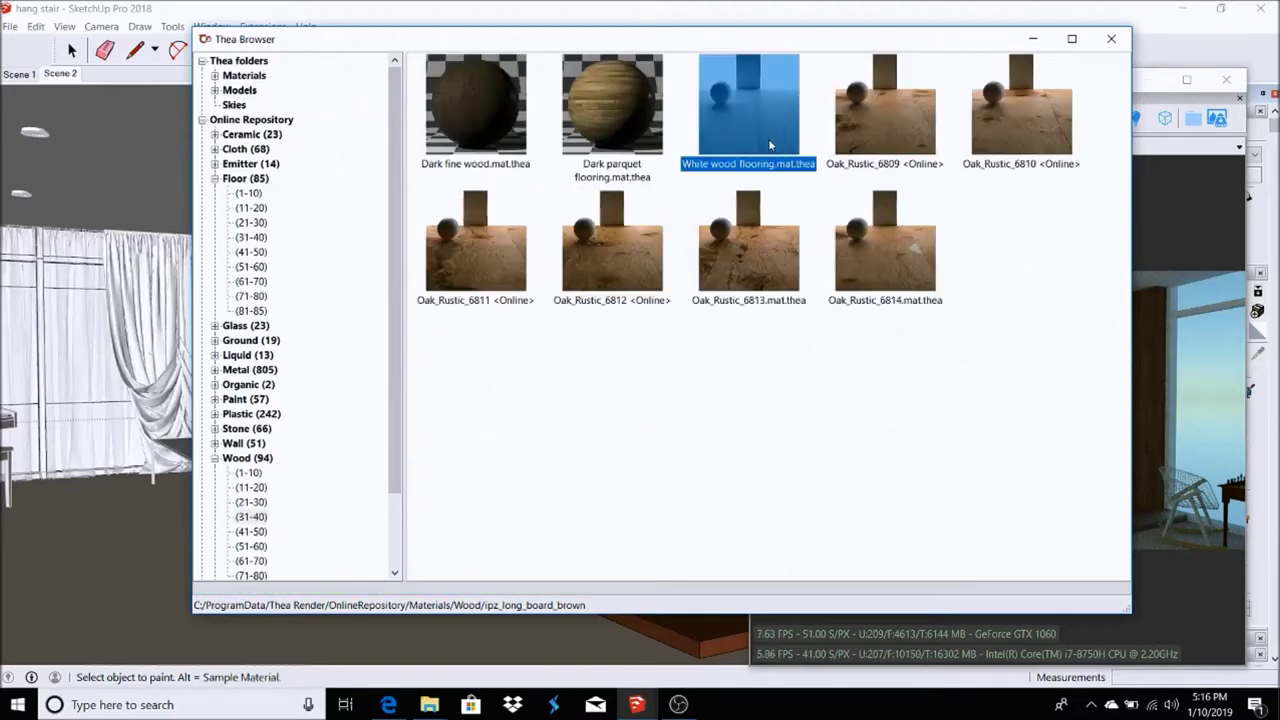
pyautogui.click(1035, 41)
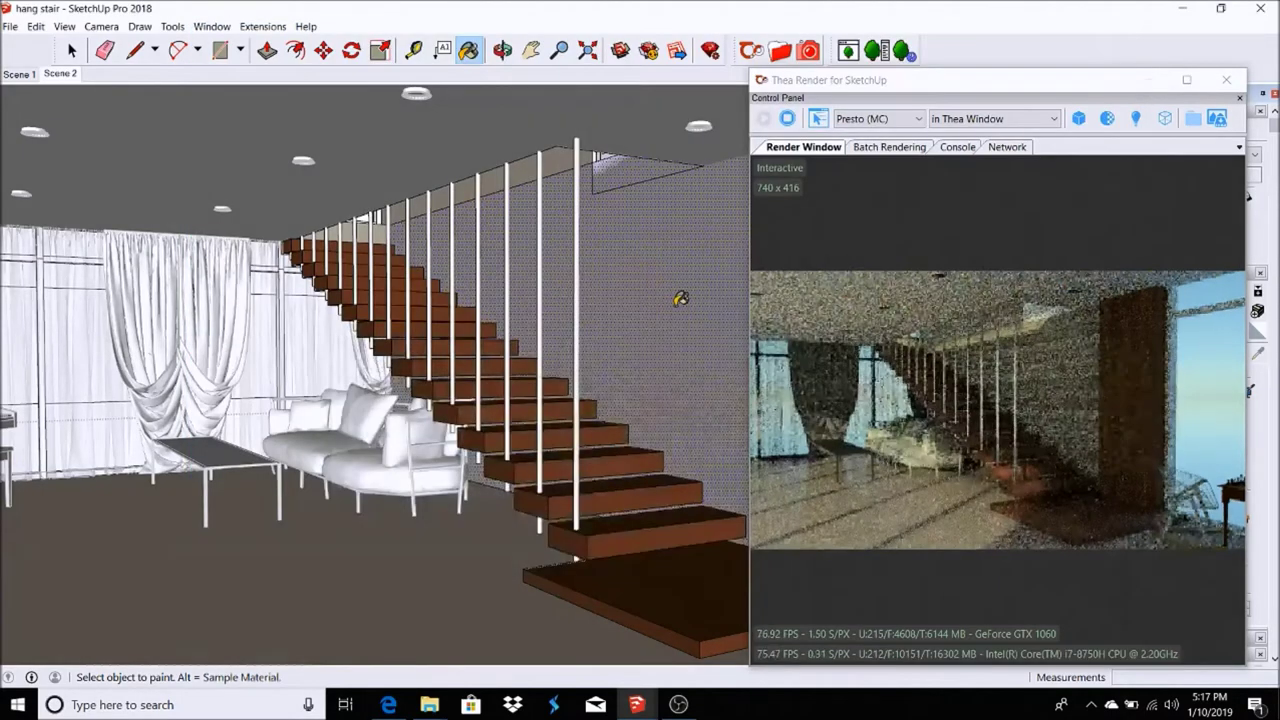
pyautogui.keyDown('ctrl'); pyautogui.click(608, 215); pyautogui.keyUp('ctrl')
pyautogui.press('space')
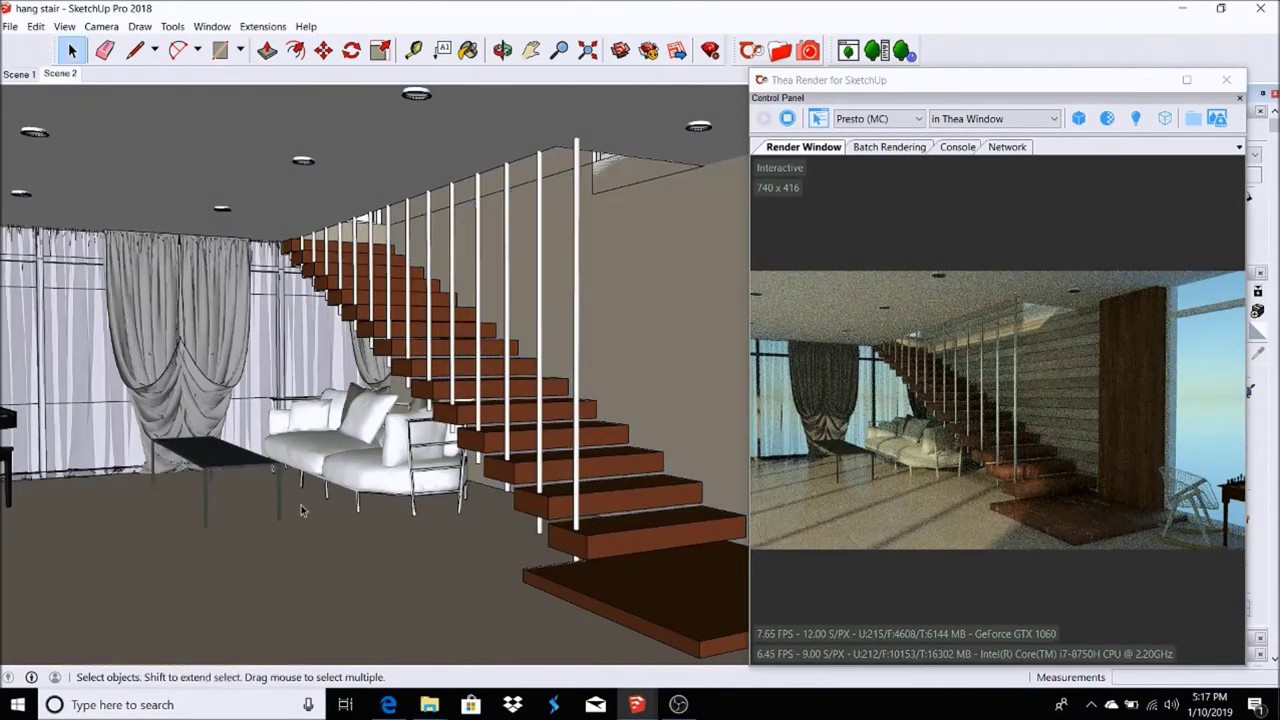
pyautogui.hotkey('ctrl', 'a')
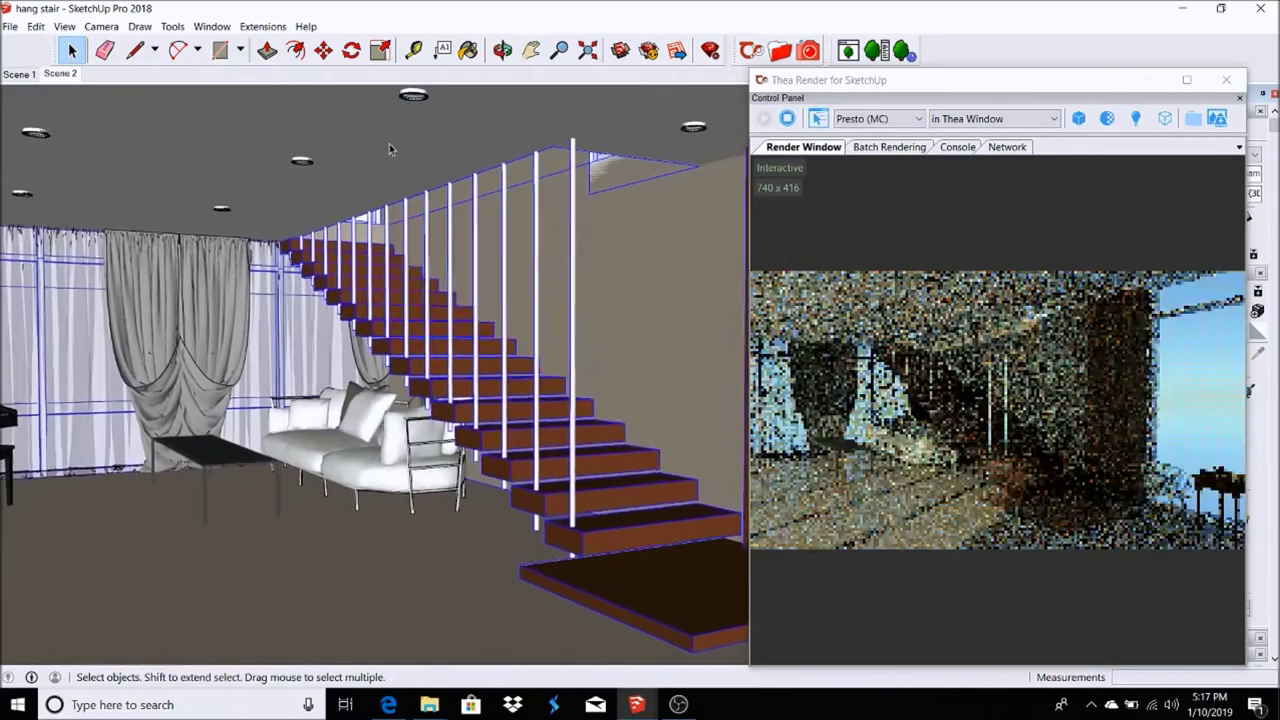
# Step: Pick concrete_15 from the Thea_Concrete_01 materials in the Thea Browser, then minimize it
pyautogui.click(751, 50)
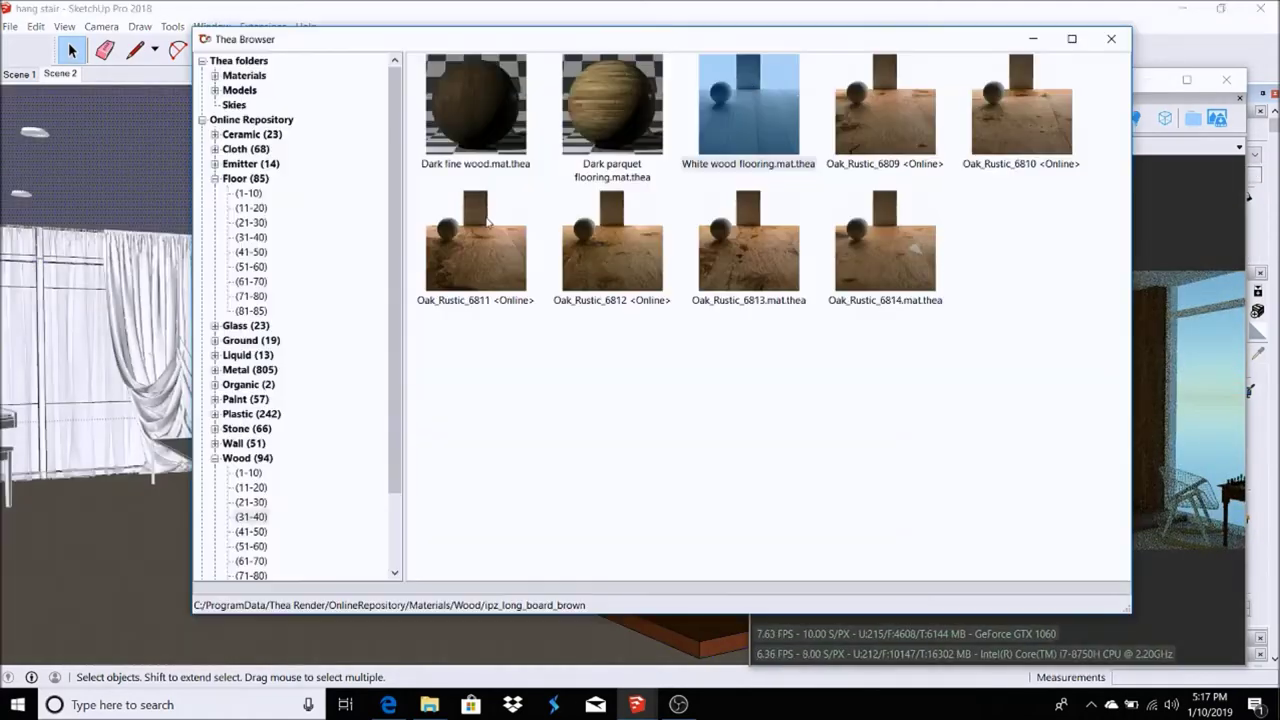
pyautogui.click(214, 178)
pyautogui.click(214, 75)
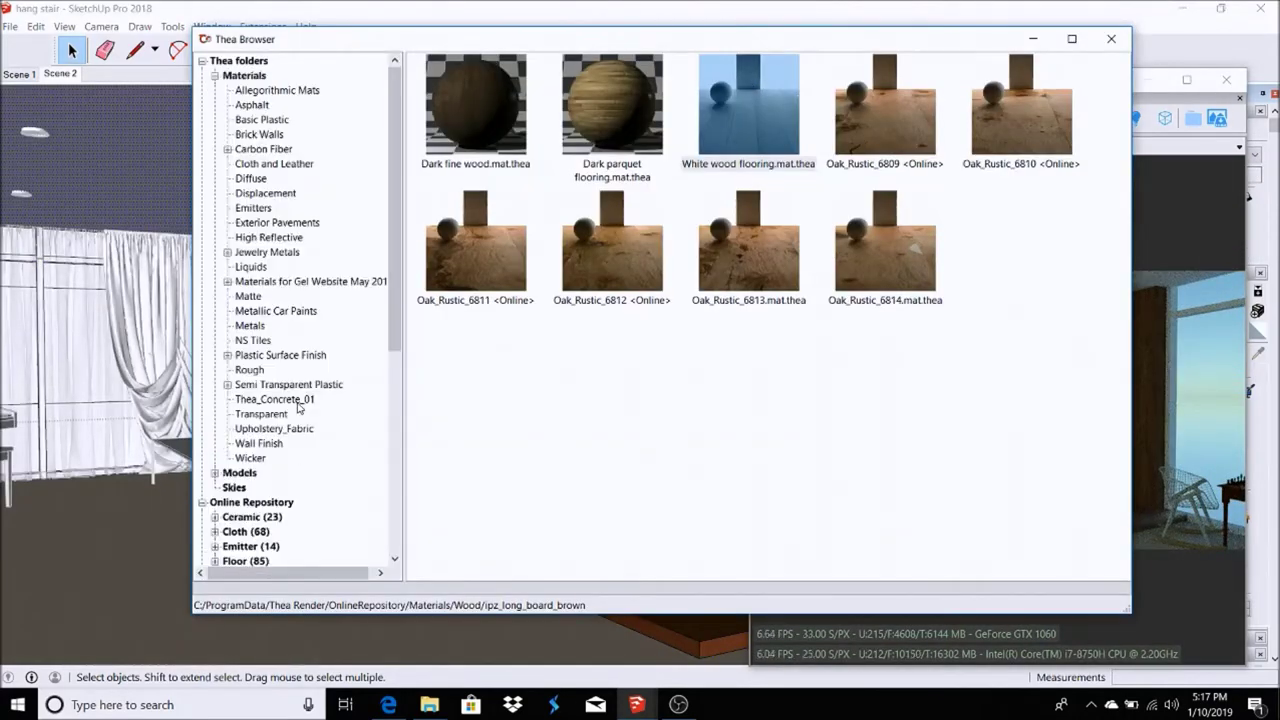
pyautogui.click(275, 399)
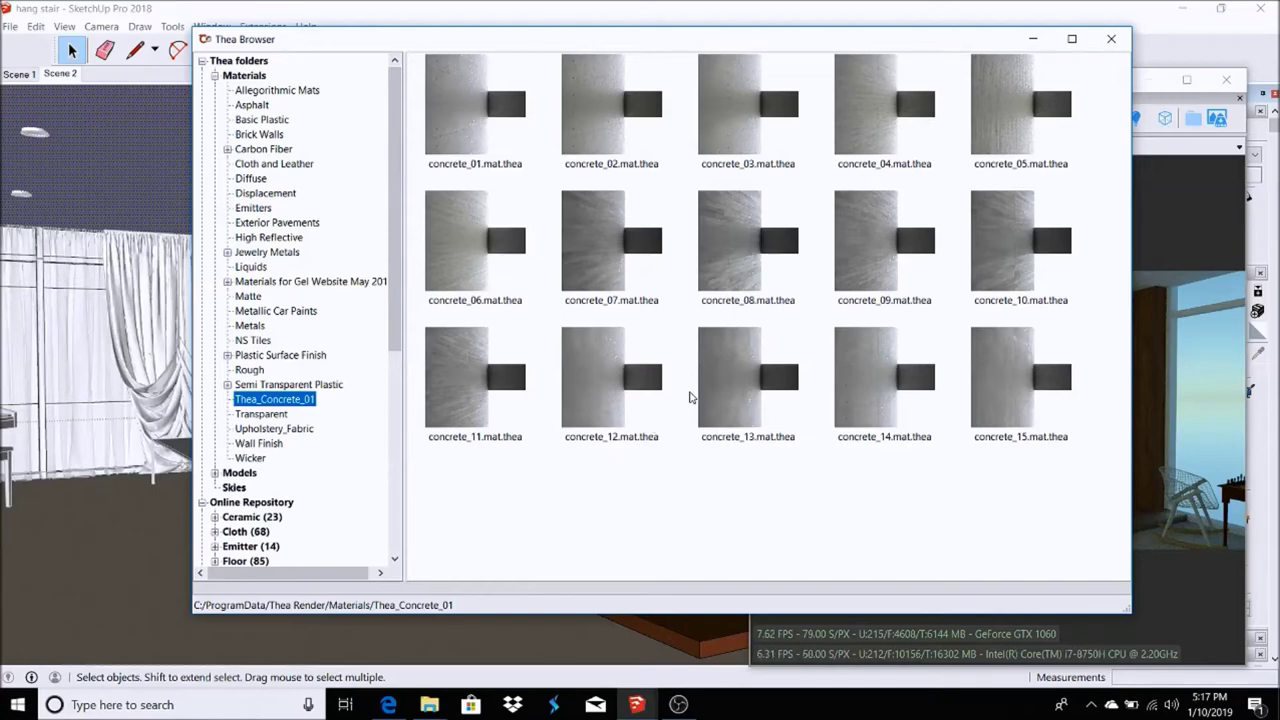
pyautogui.click(1035, 368)
pyautogui.click(1033, 39)
pyautogui.scroll(1, 513, 119)
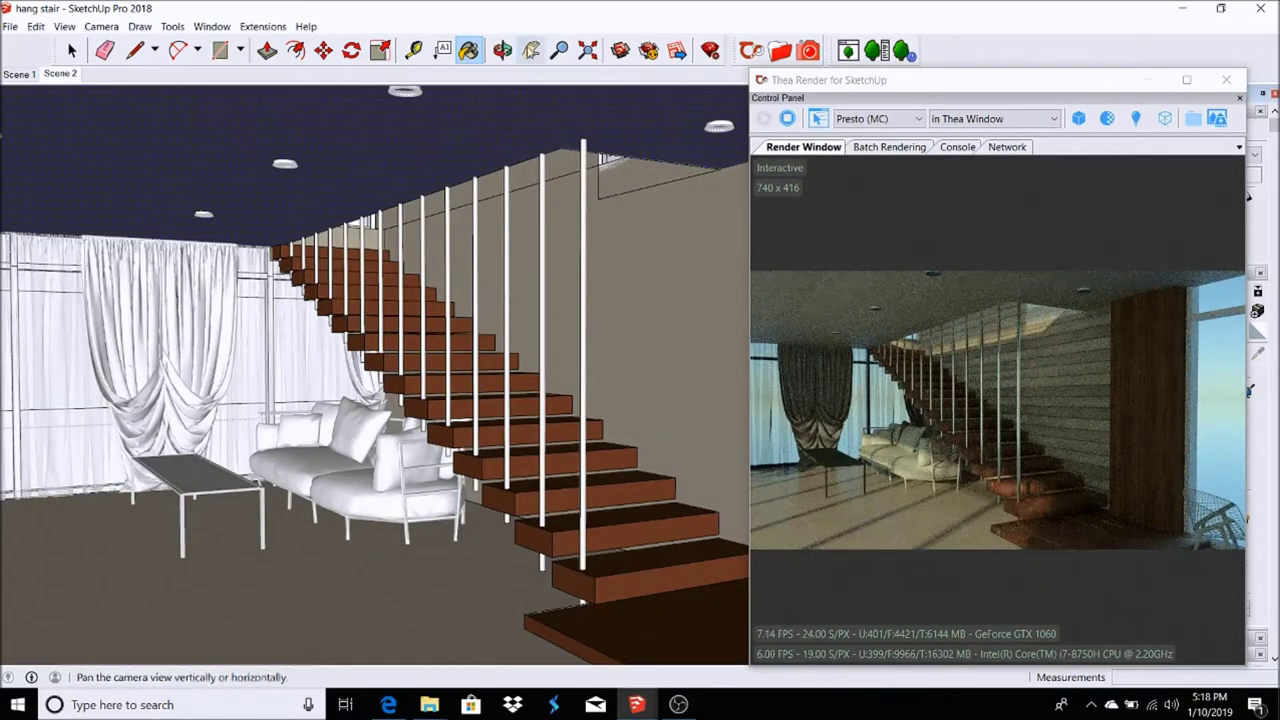
# Step: Switch to the saved scene overlooking the chess table
pyautogui.click(531, 50)
pyautogui.click(60, 73)
pyautogui.click(71, 50)
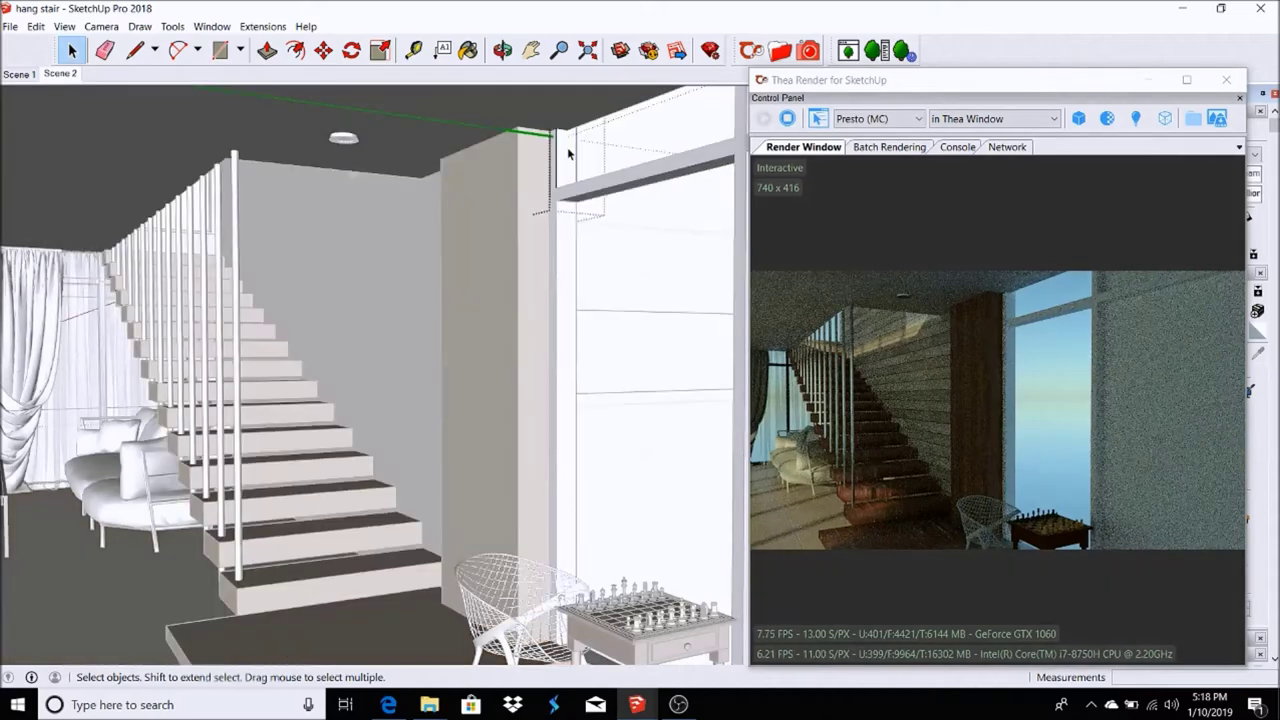
# Step: Browse the Thea Metals materials, then put the browser away
pyautogui.click(780, 52)
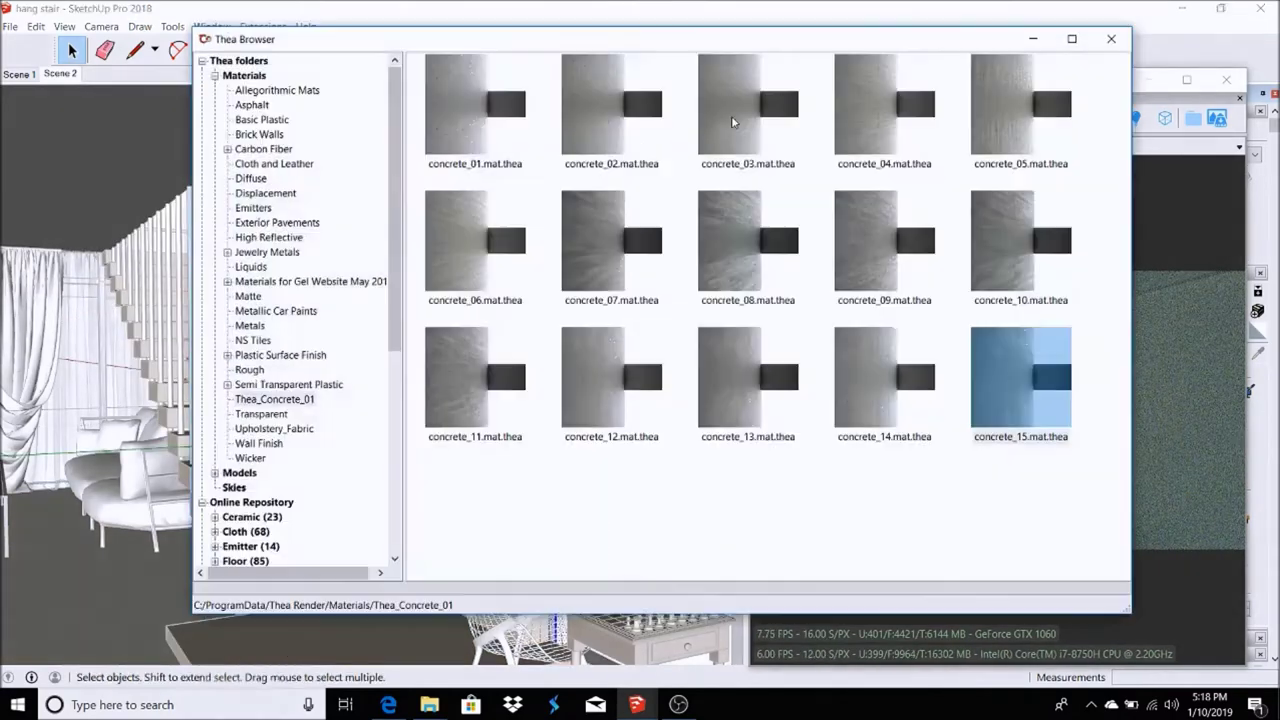
pyautogui.click(250, 325)
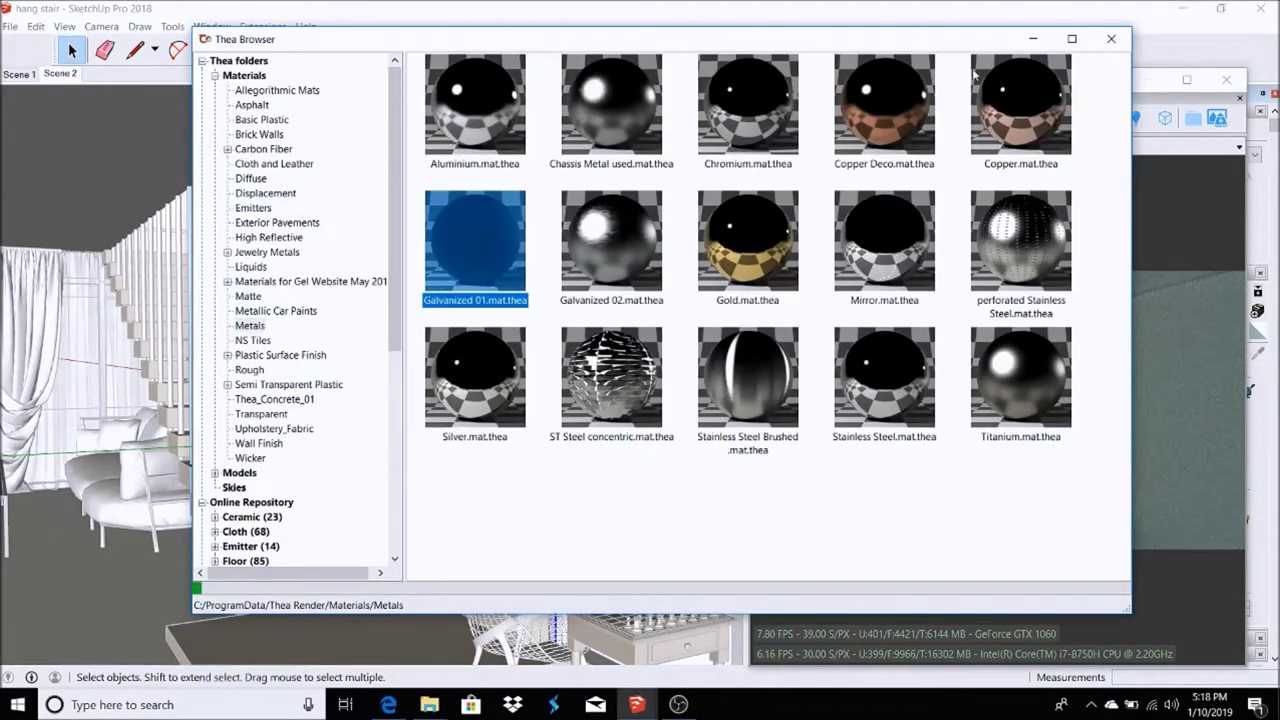
pyautogui.click(1032, 41)
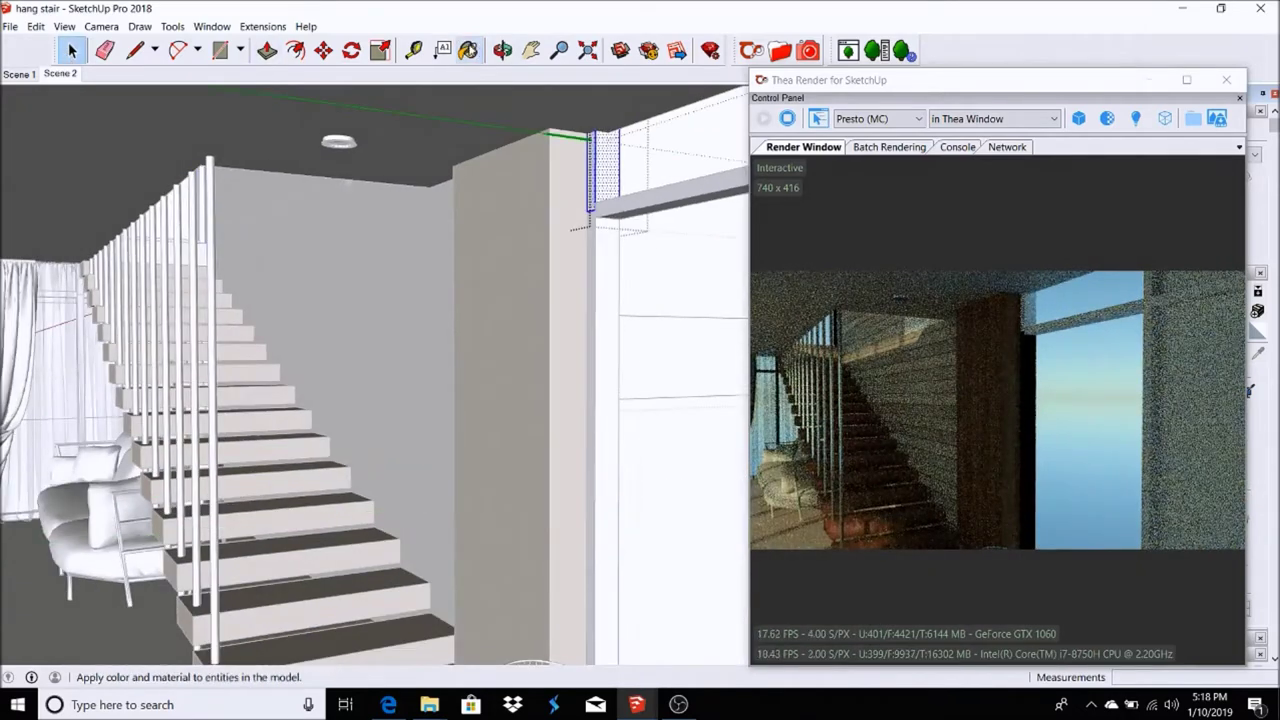
pyautogui.click(468, 50)
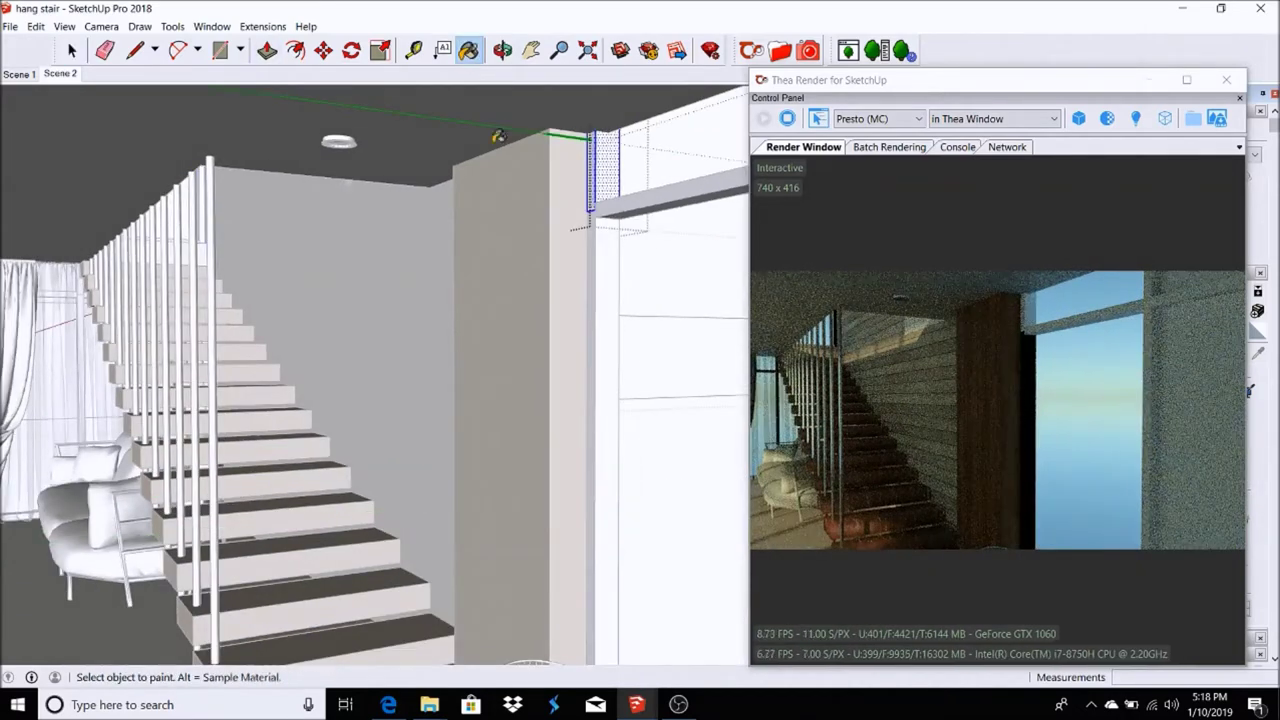
pyautogui.press('space')
# Step: Reverse the faces of the beam atop the column, then go to the stair view
pyautogui.moveTo(480, 200); pyautogui.dragTo(450, 200, button='middle')
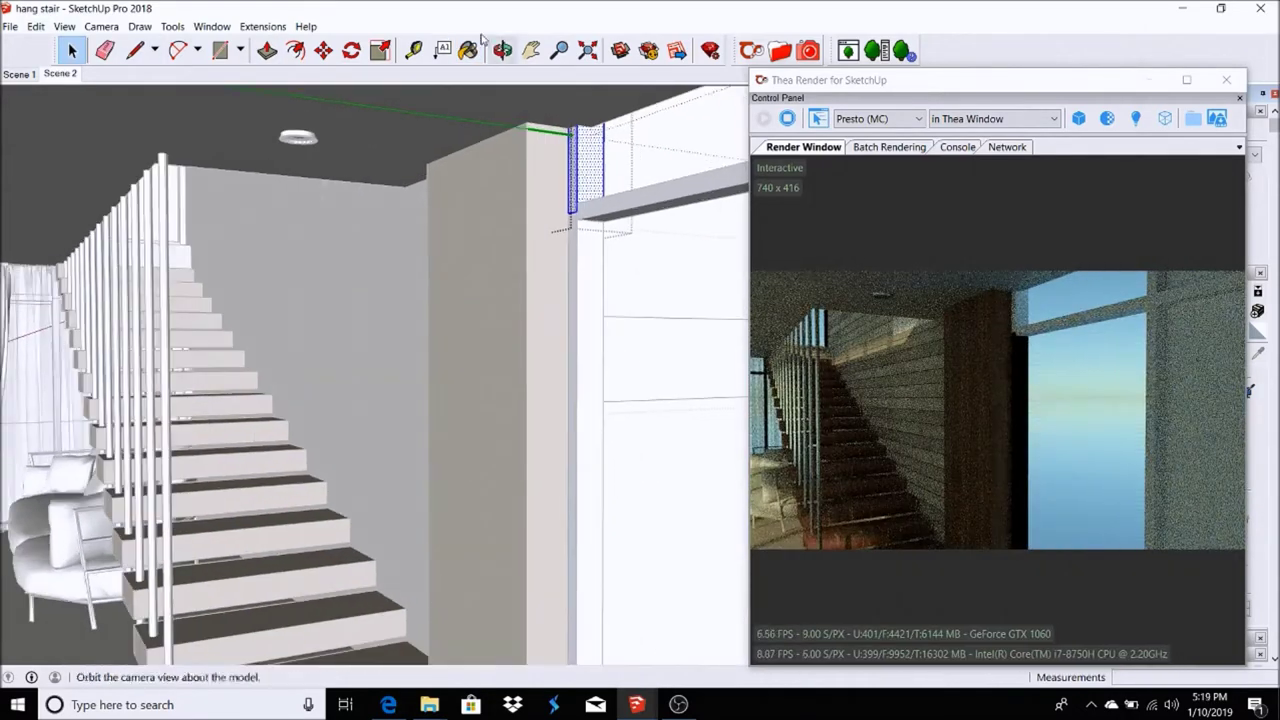
pyautogui.click(650, 305)
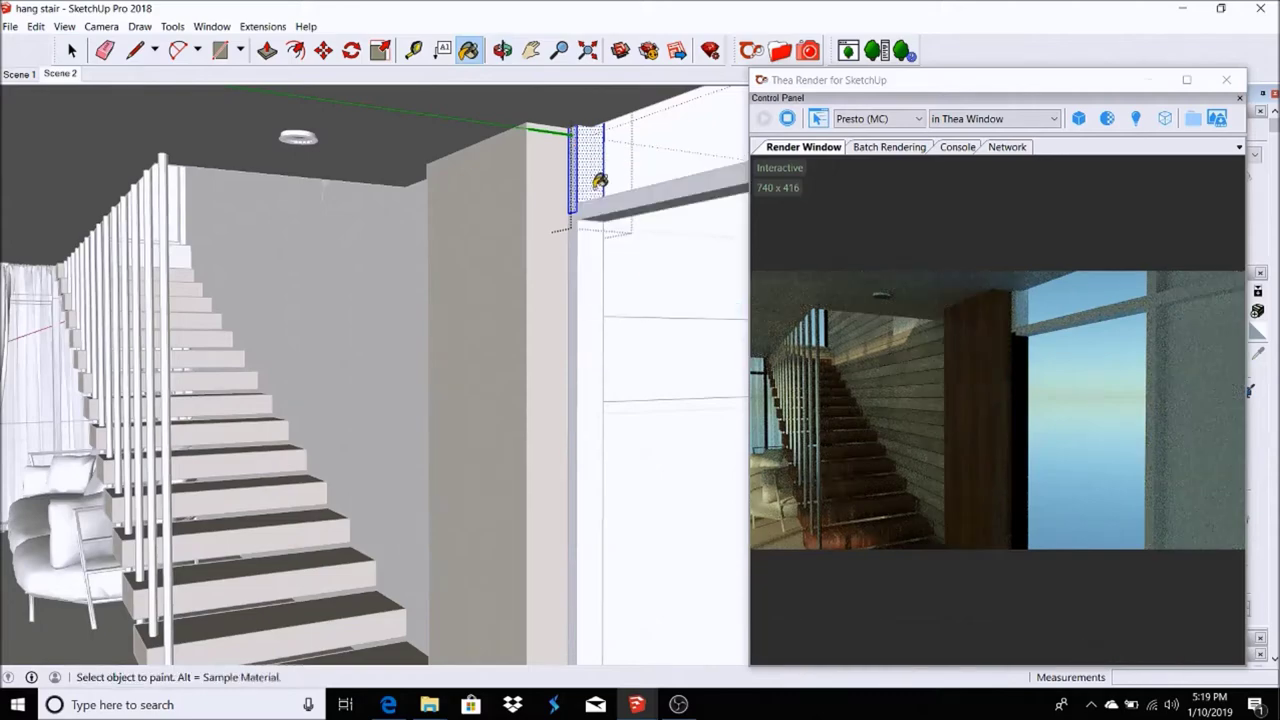
pyautogui.moveTo(591, 190); pyautogui.dragTo(545, 190, button='middle')
pyautogui.press('space')
pyautogui.click(645, 200)
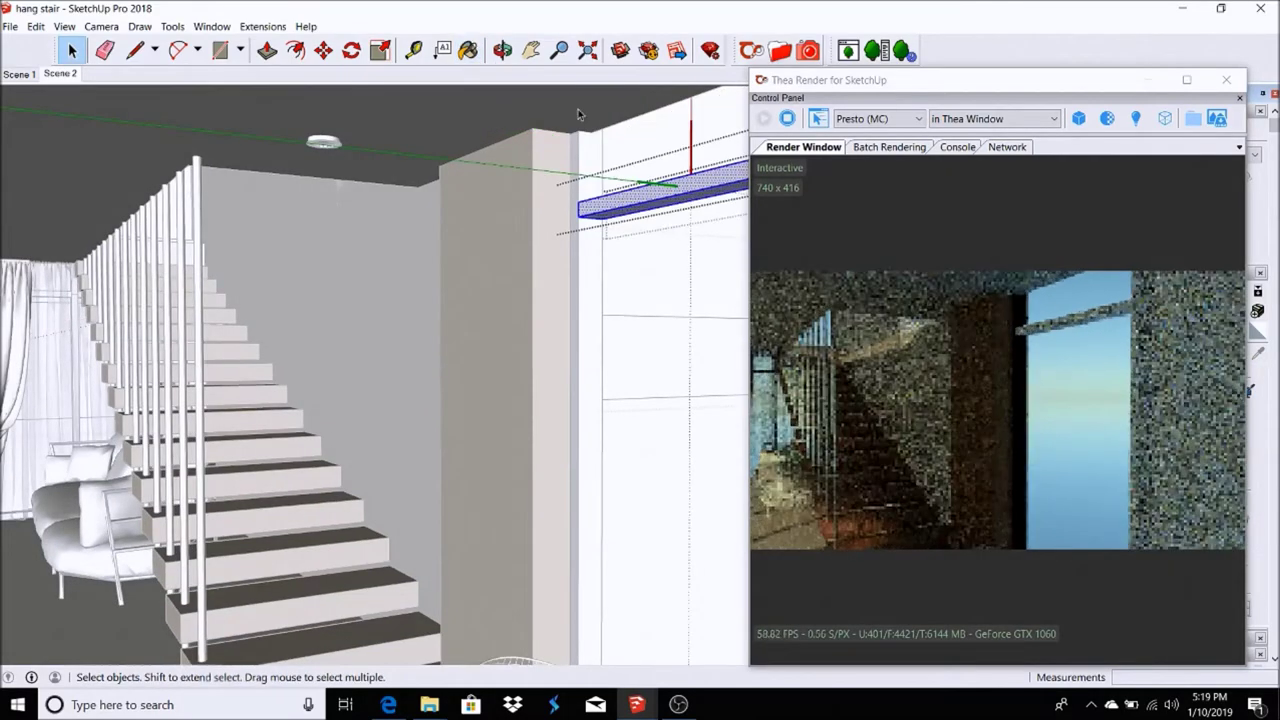
pyautogui.press('b')
pyautogui.click(62, 75)
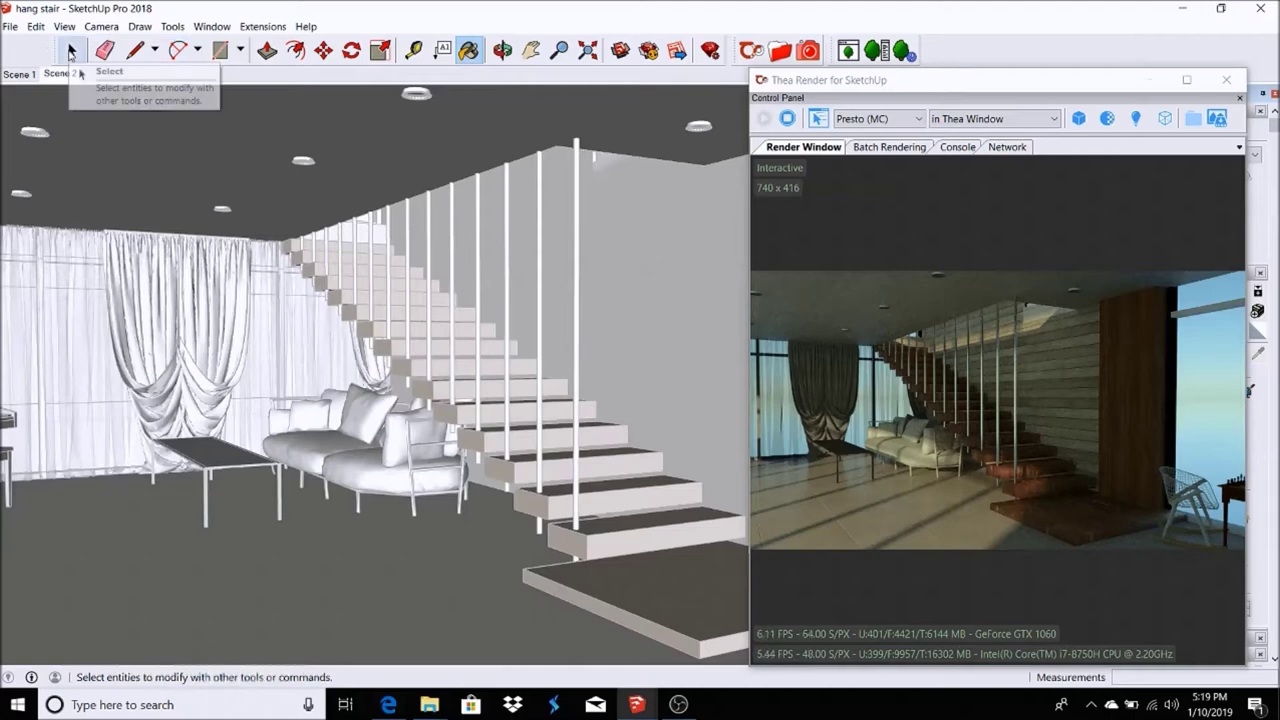
# Step: Look around with the camera, then return to the Scene 2 stair and living-room view
pyautogui.click(101, 26)
pyautogui.click(160, 334)
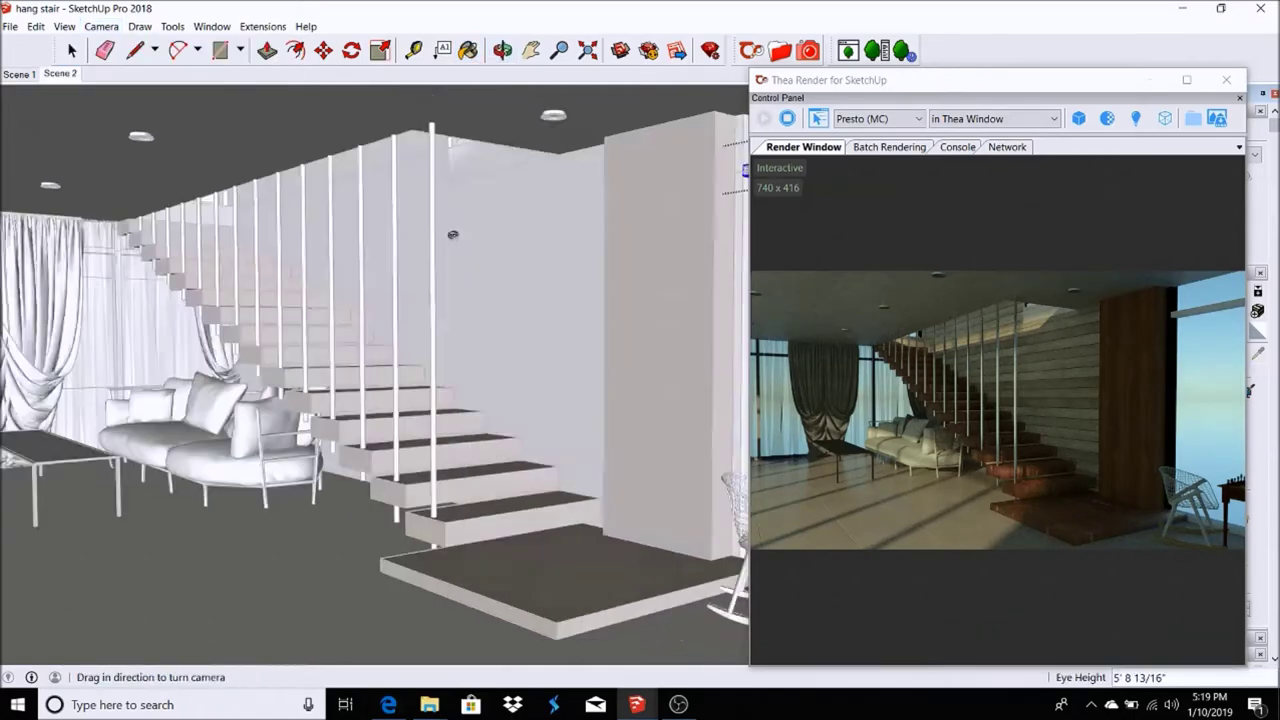
pyautogui.moveTo(160, 334); pyautogui.dragTo(456, 40)
pyautogui.click(466, 49)
pyautogui.rightClick(571, 149)
pyautogui.press('Escape')
pyautogui.scroll(1, 591, 148)
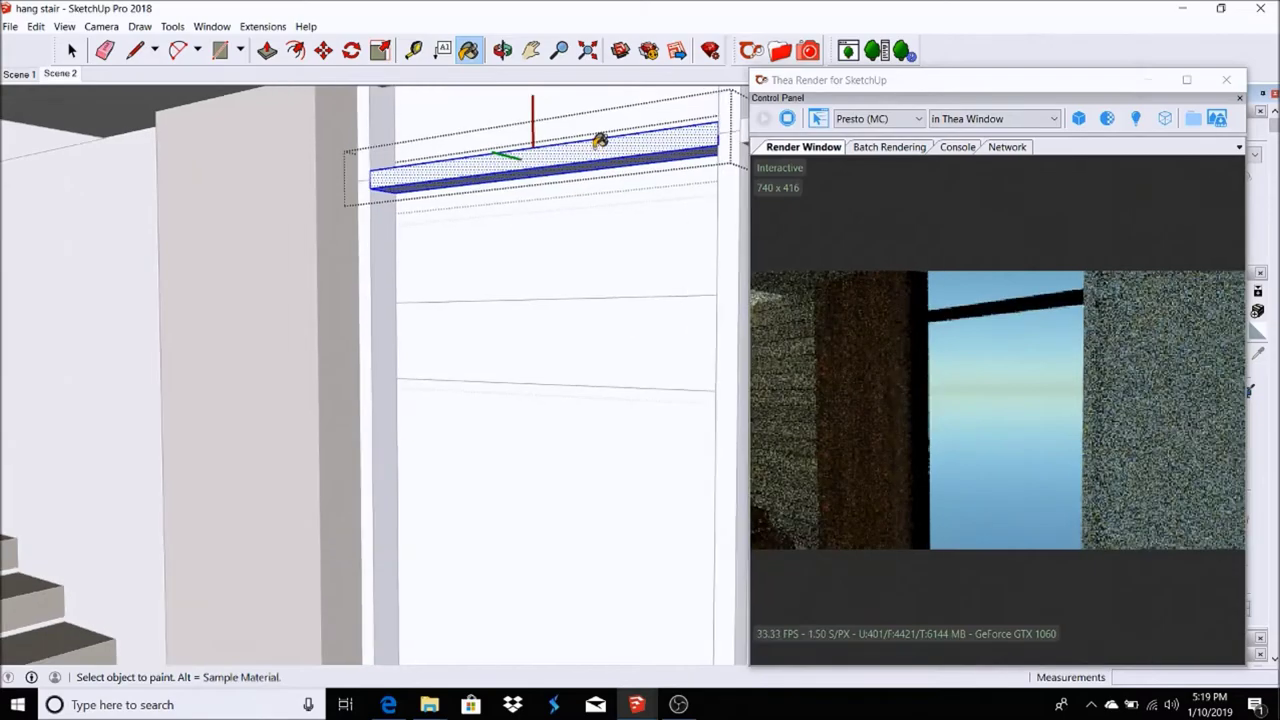
pyautogui.click(60, 74)
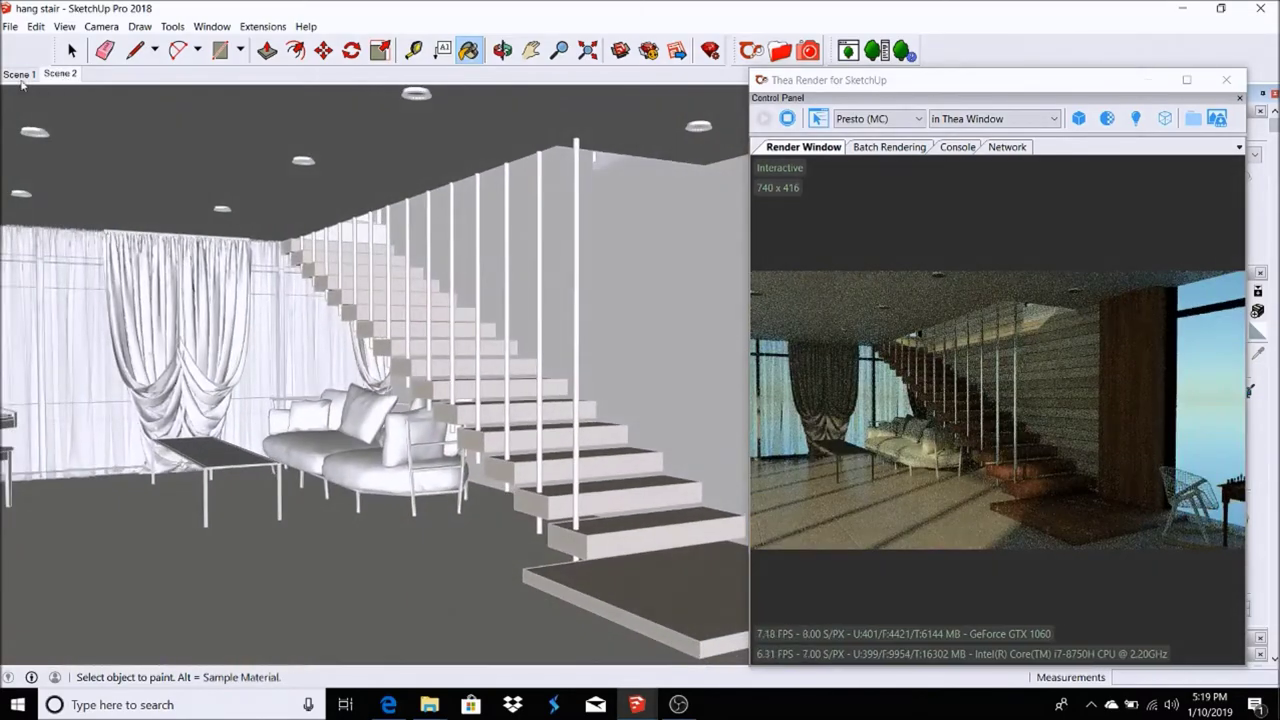
# Step: Edit the sofa group to select the right seat cushion, then open the Thea material browser
pyautogui.press('space')
pyautogui.click(19, 74)
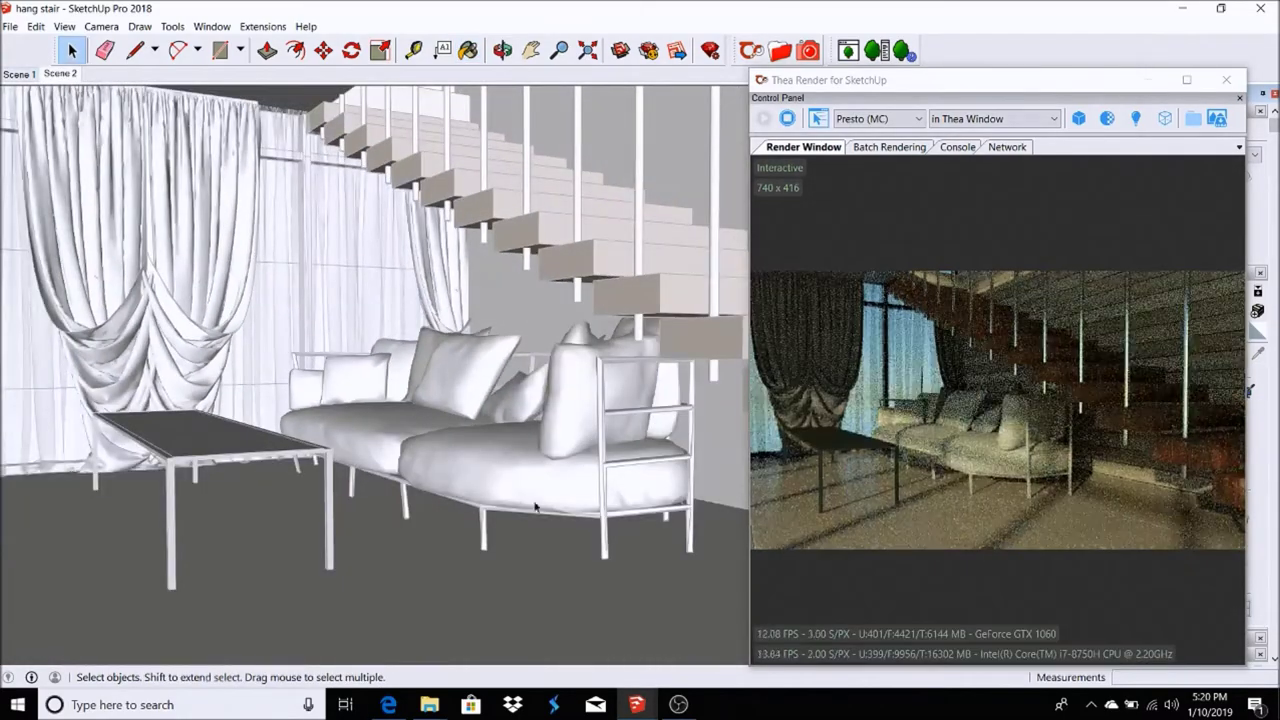
pyautogui.scroll(3, 536, 506)
pyautogui.click(515, 463)
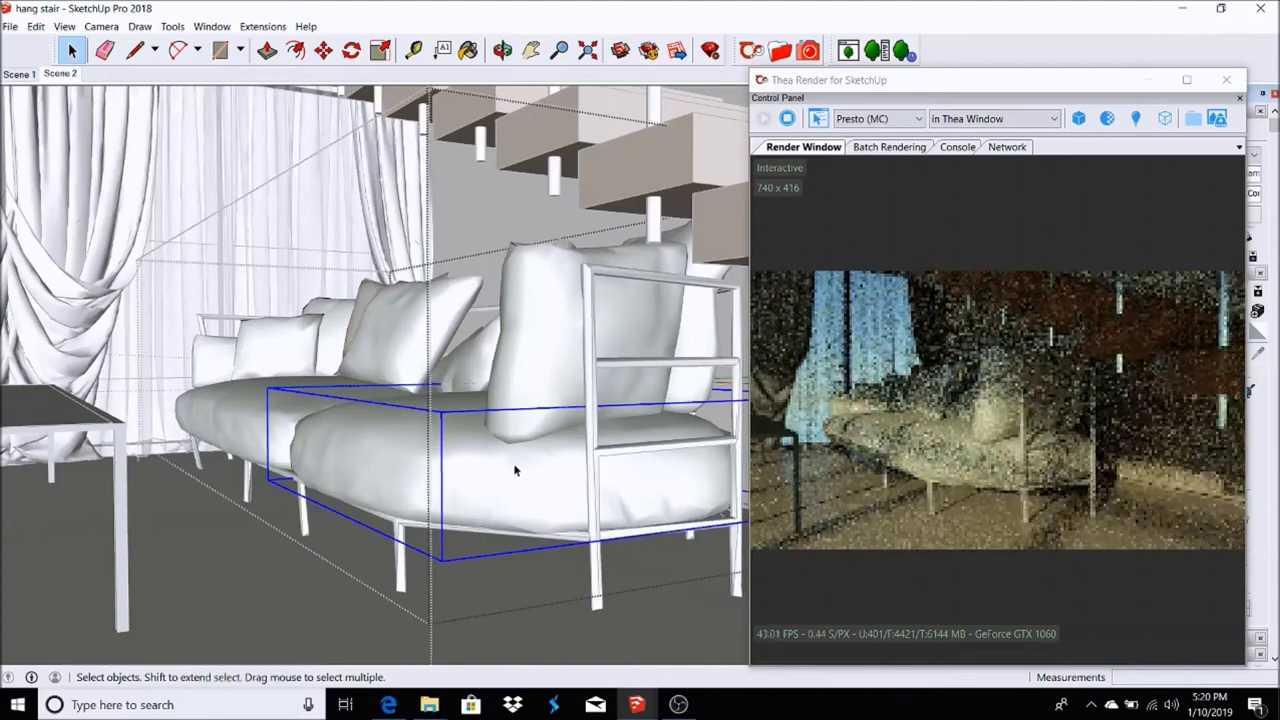
pyautogui.doubleClick(514, 466)
pyautogui.click(372, 447)
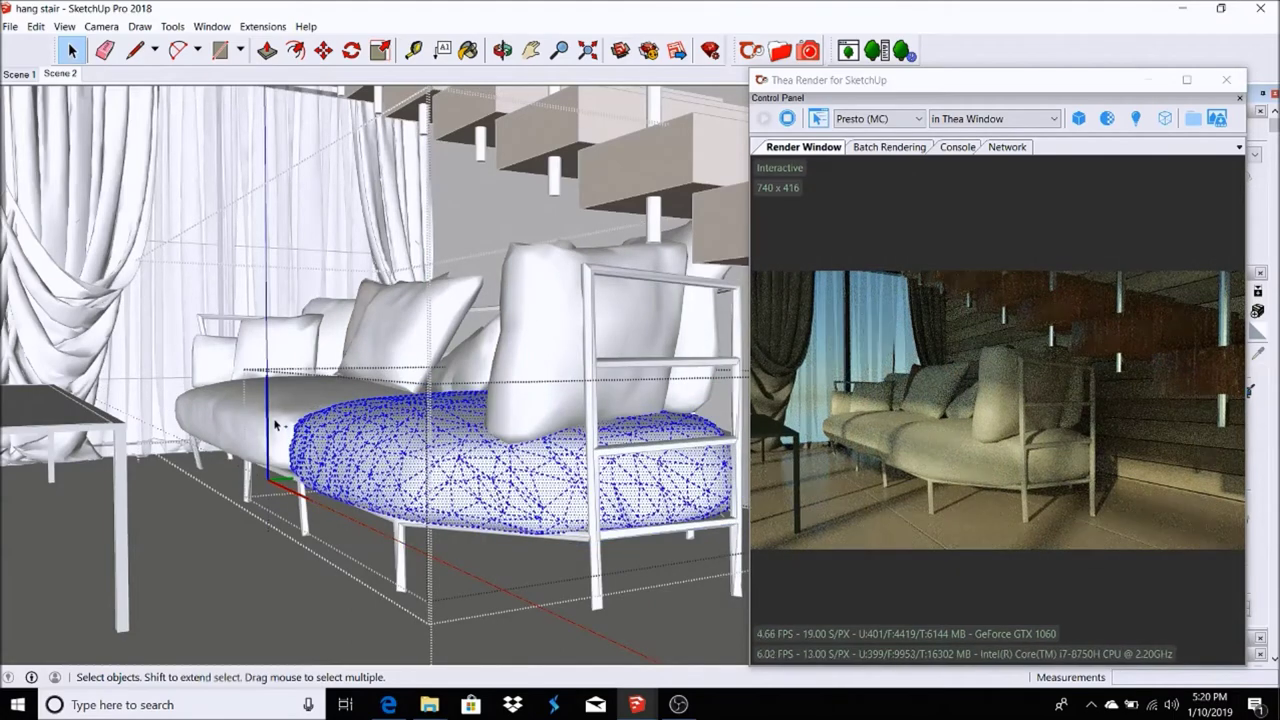
pyautogui.click(748, 48)
pyautogui.click(214, 75)
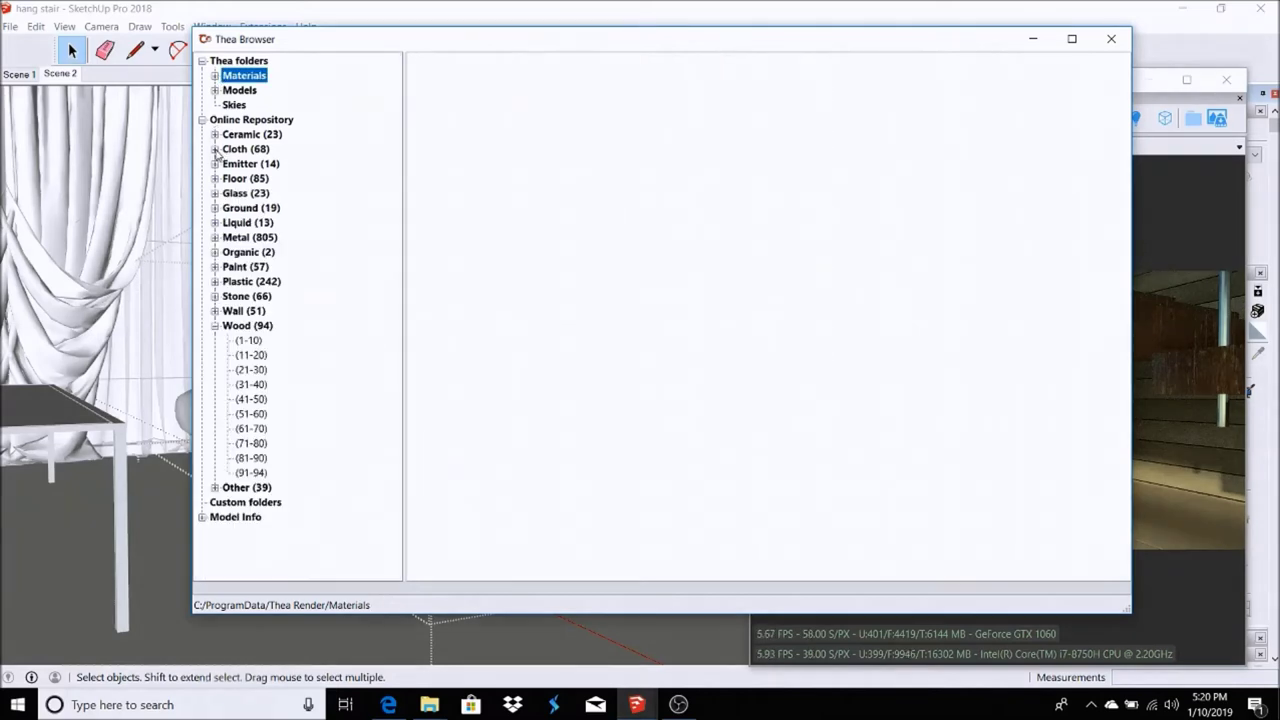
# Step: Pick Leather_shine_Cream from the online Cloth 51-60 materials
pyautogui.click(214, 149)
pyautogui.click(251, 178)
pyautogui.click(251, 193)
pyautogui.click(251, 208)
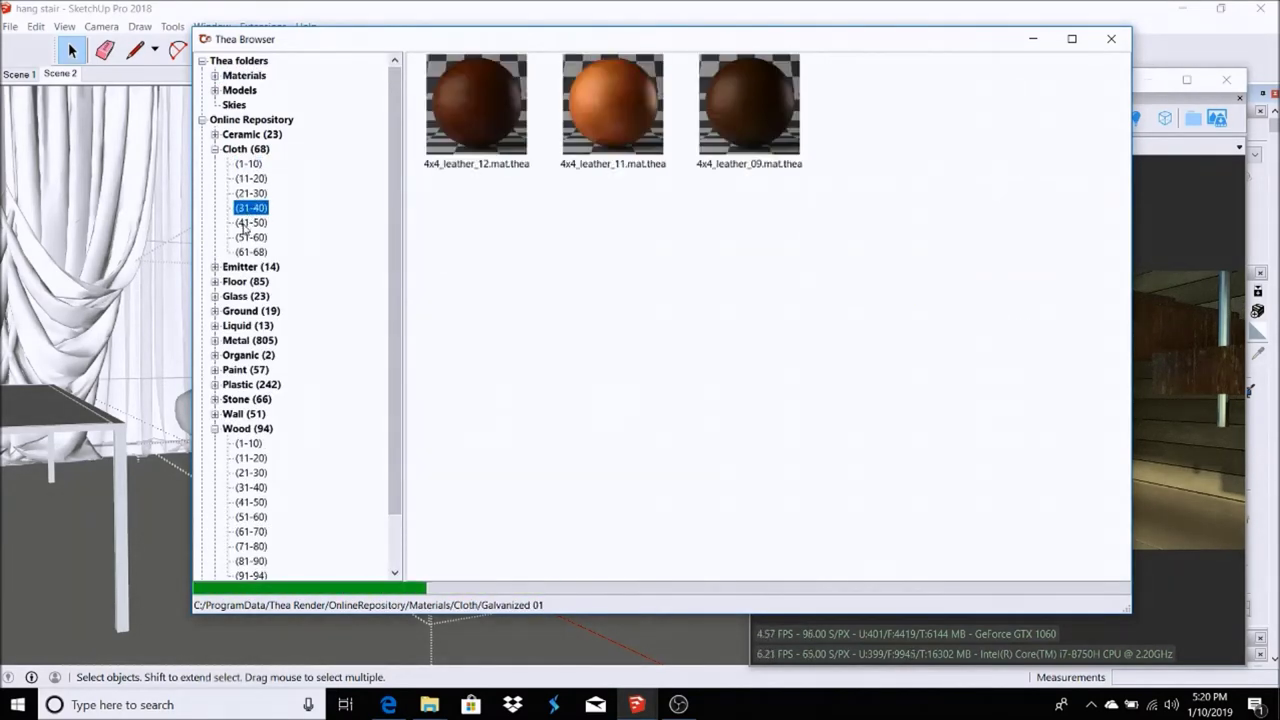
pyautogui.click(251, 222)
pyautogui.click(251, 237)
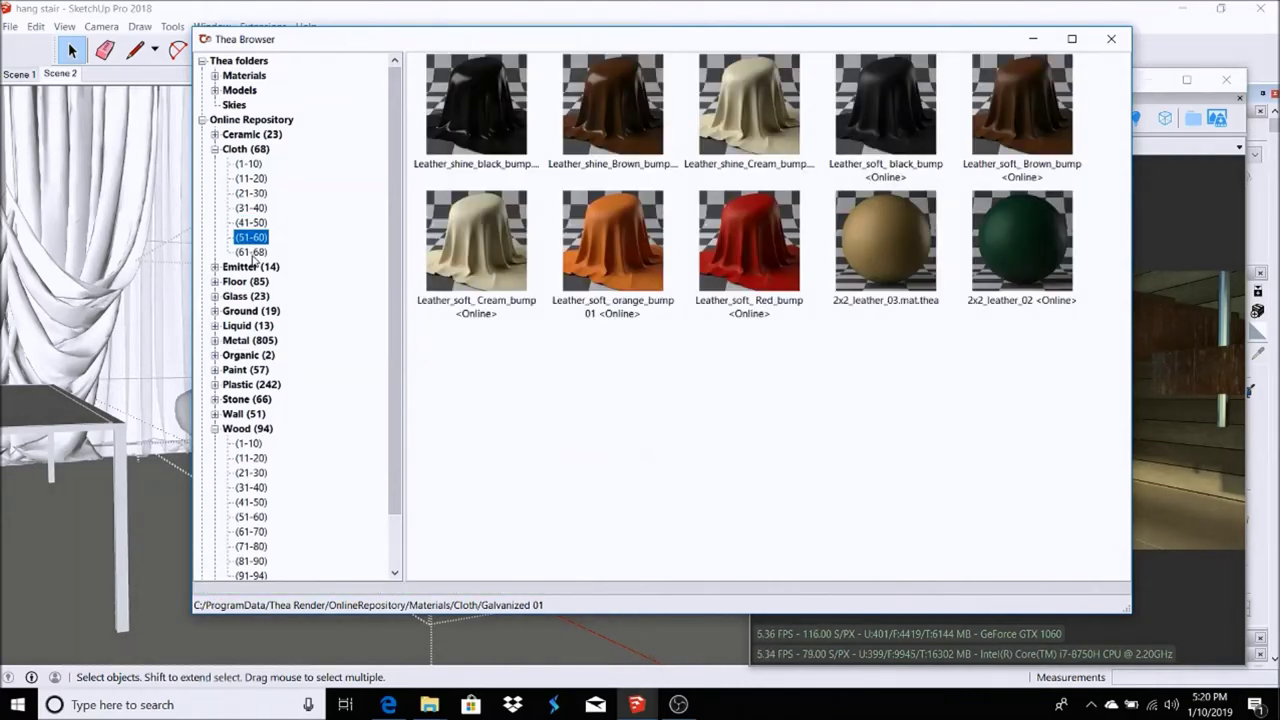
pyautogui.doubleClick(775, 115)
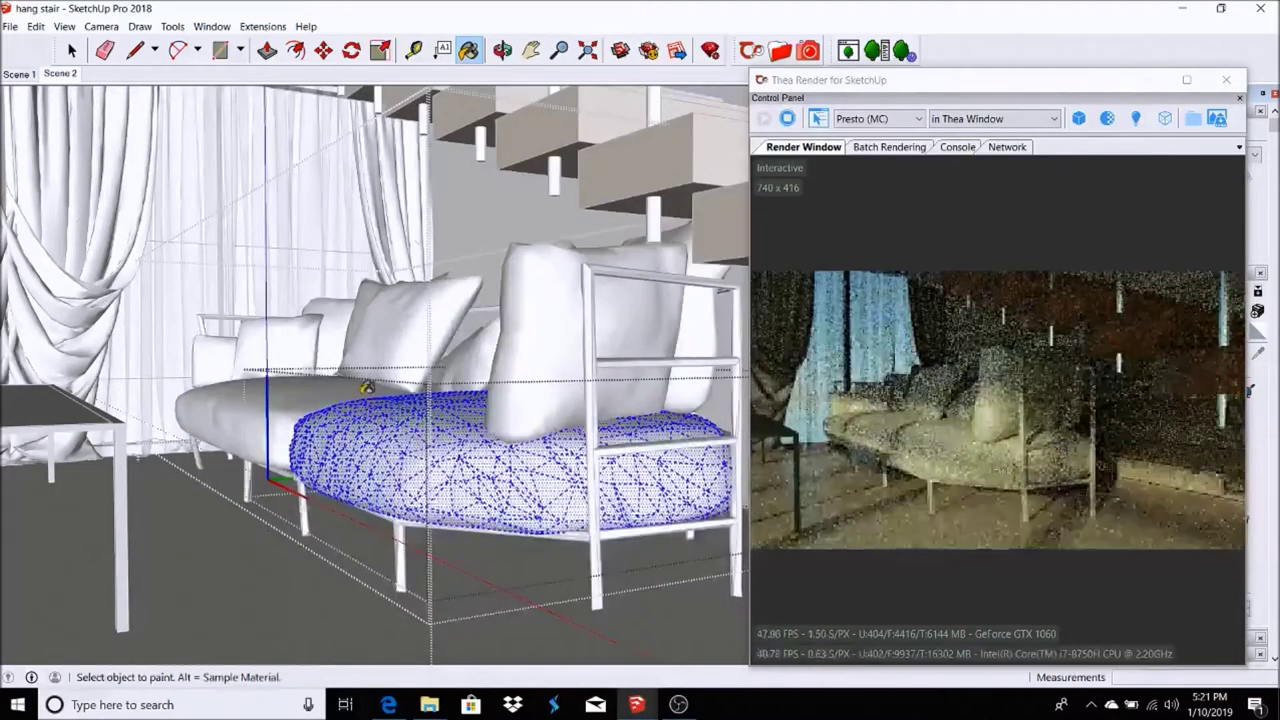
# Step: Paint the right seat cushion cream leather and select the left seat cushion
pyautogui.click(400, 412)
pyautogui.scroll(3, 400, 412)
pyautogui.scroll(2, 400, 412)
pyautogui.press('space')
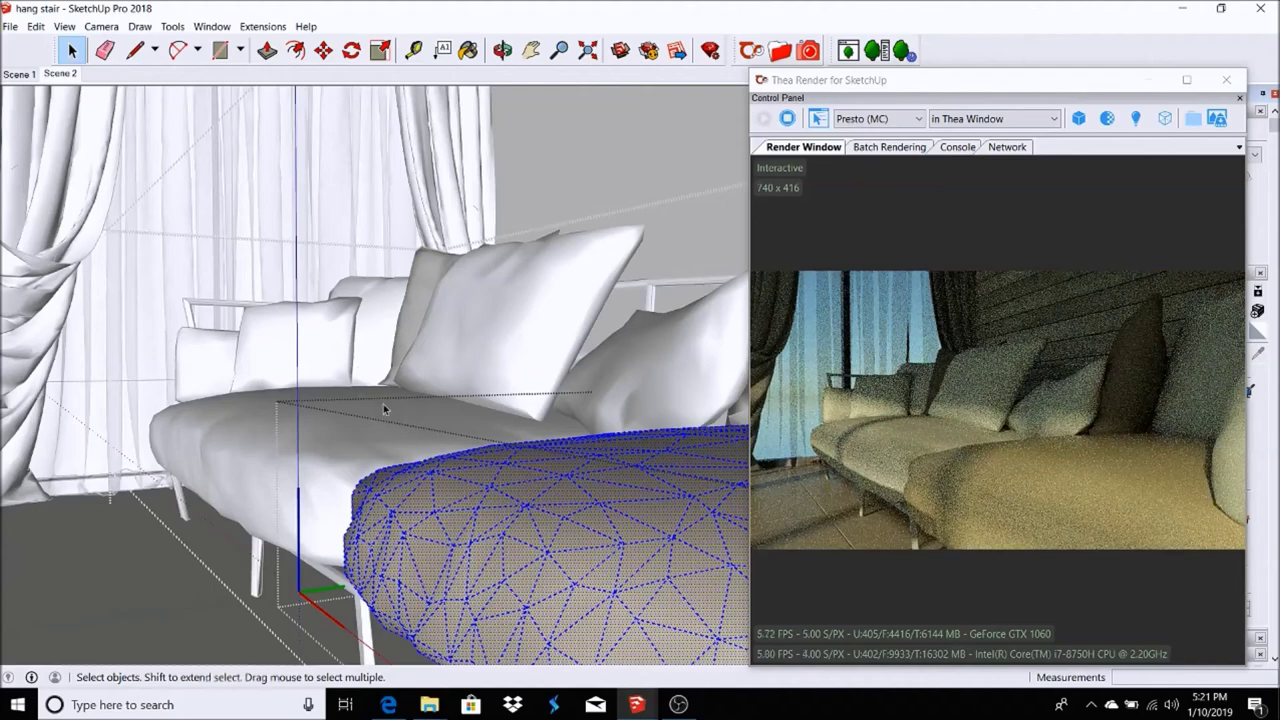
pyautogui.click(365, 428)
pyautogui.scroll(-2, 365, 428)
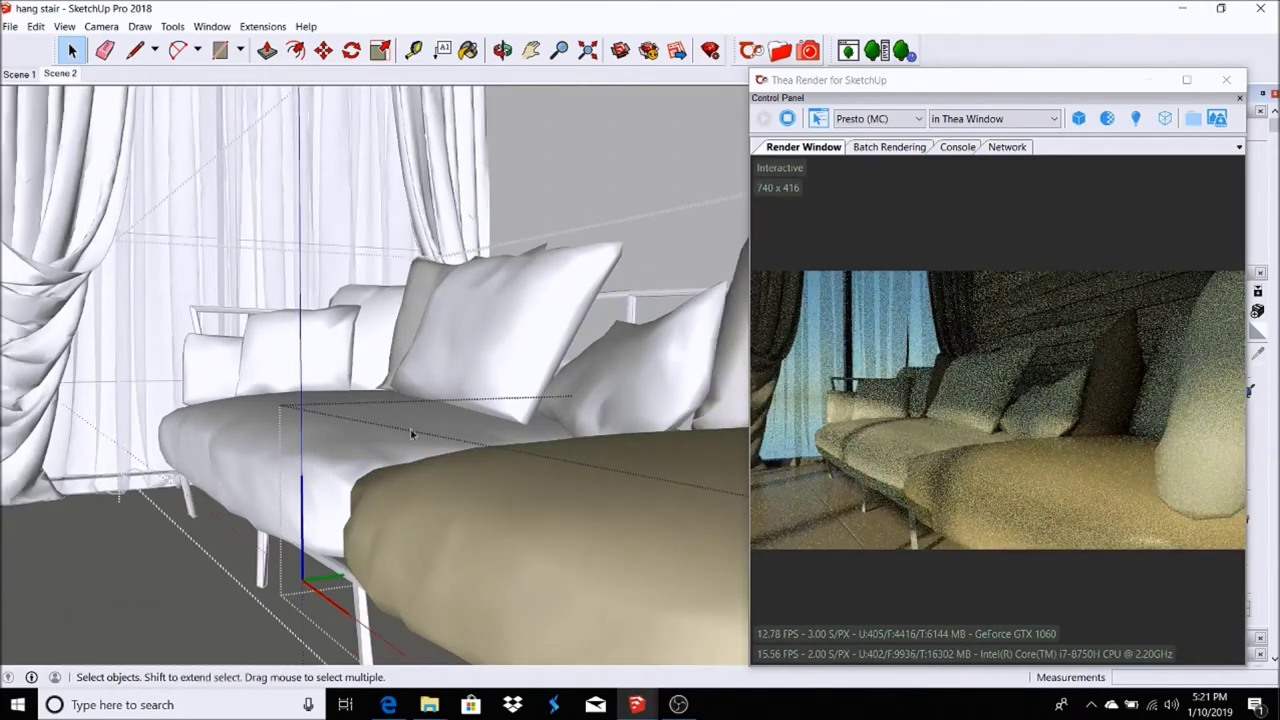
pyautogui.scroll(-2, 410, 429)
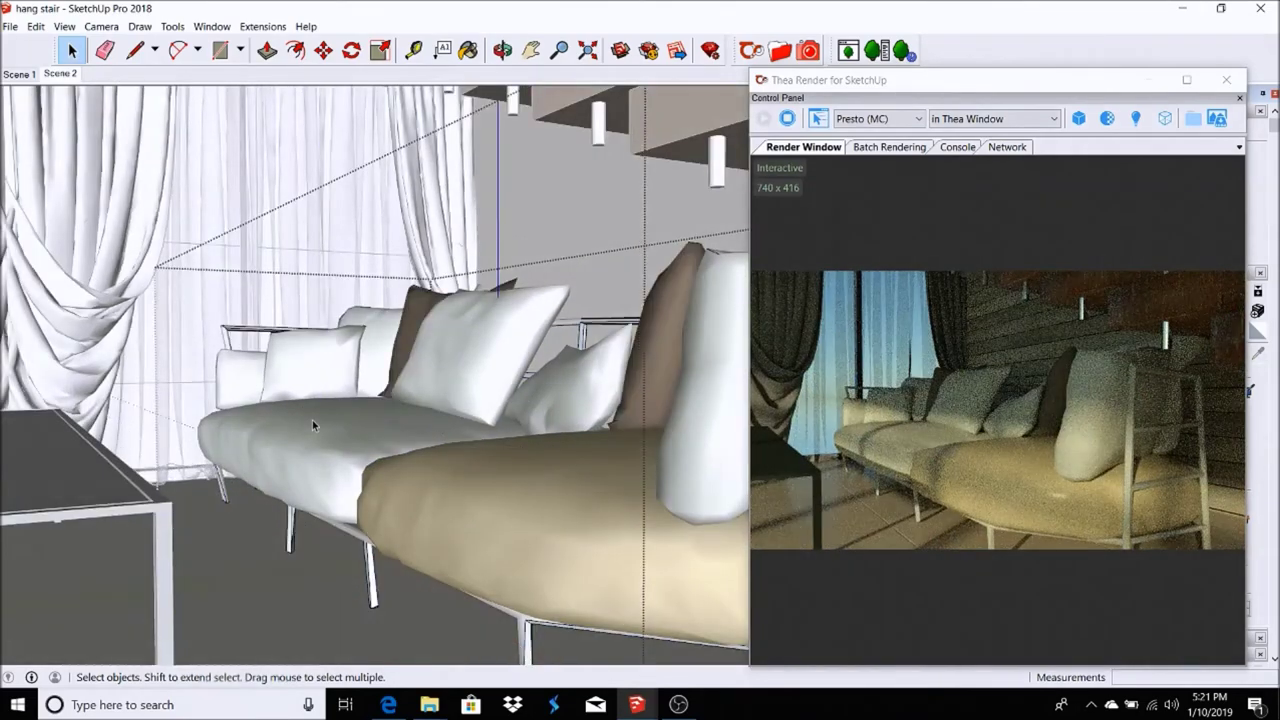
pyautogui.click(312, 420)
pyautogui.press('b')
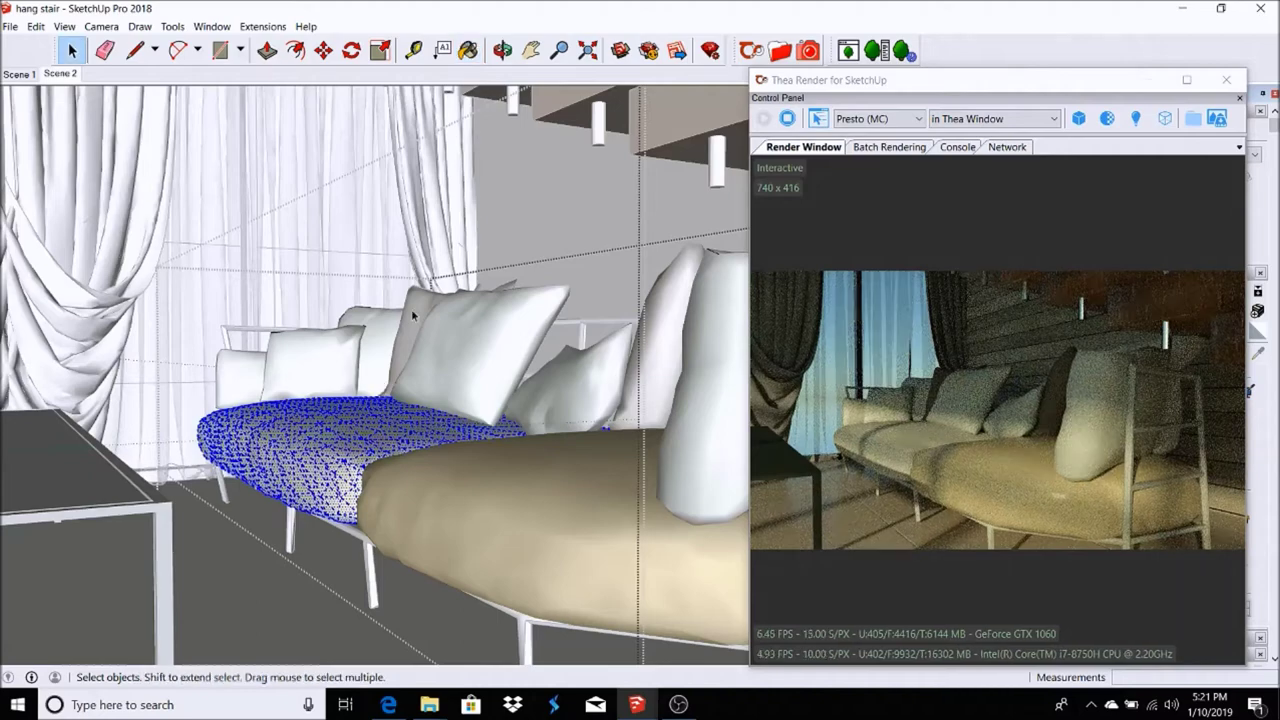
# Step: Paint the large back pillow and upright right cushion with cream leather
pyautogui.click(492, 336)
pyautogui.press('b')
pyautogui.press('space')
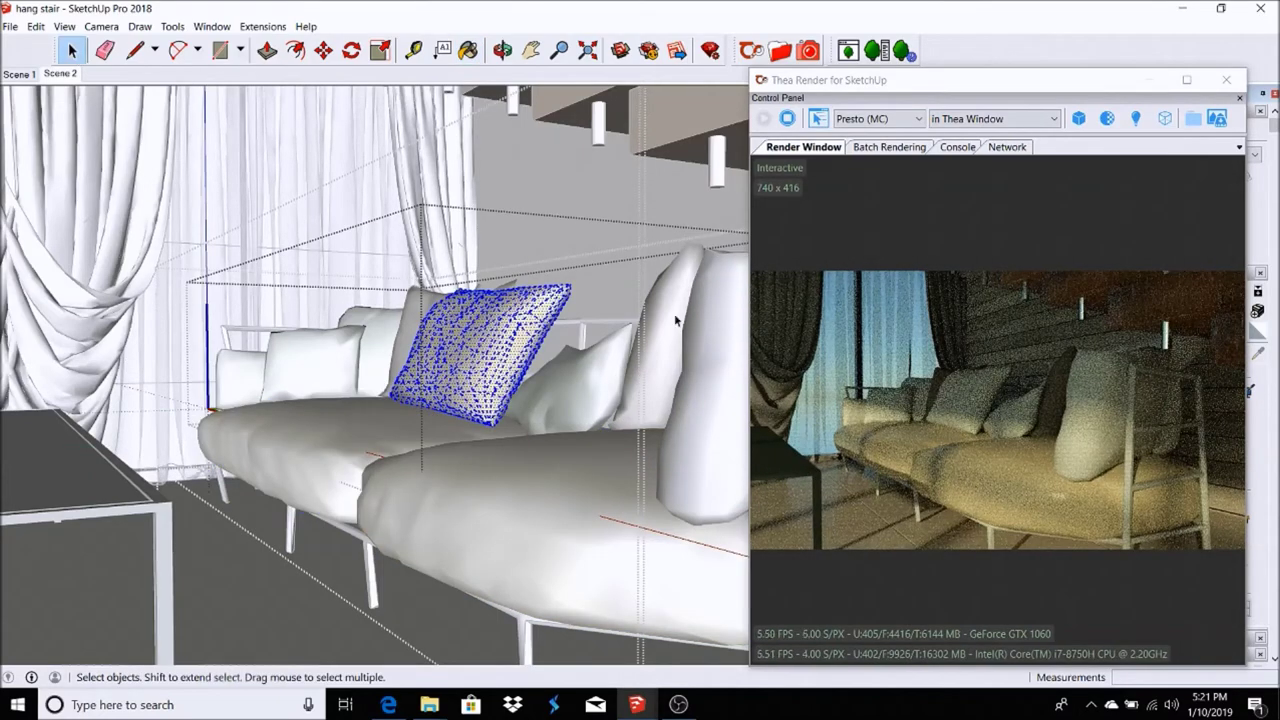
pyautogui.click(714, 404)
pyautogui.press('b')
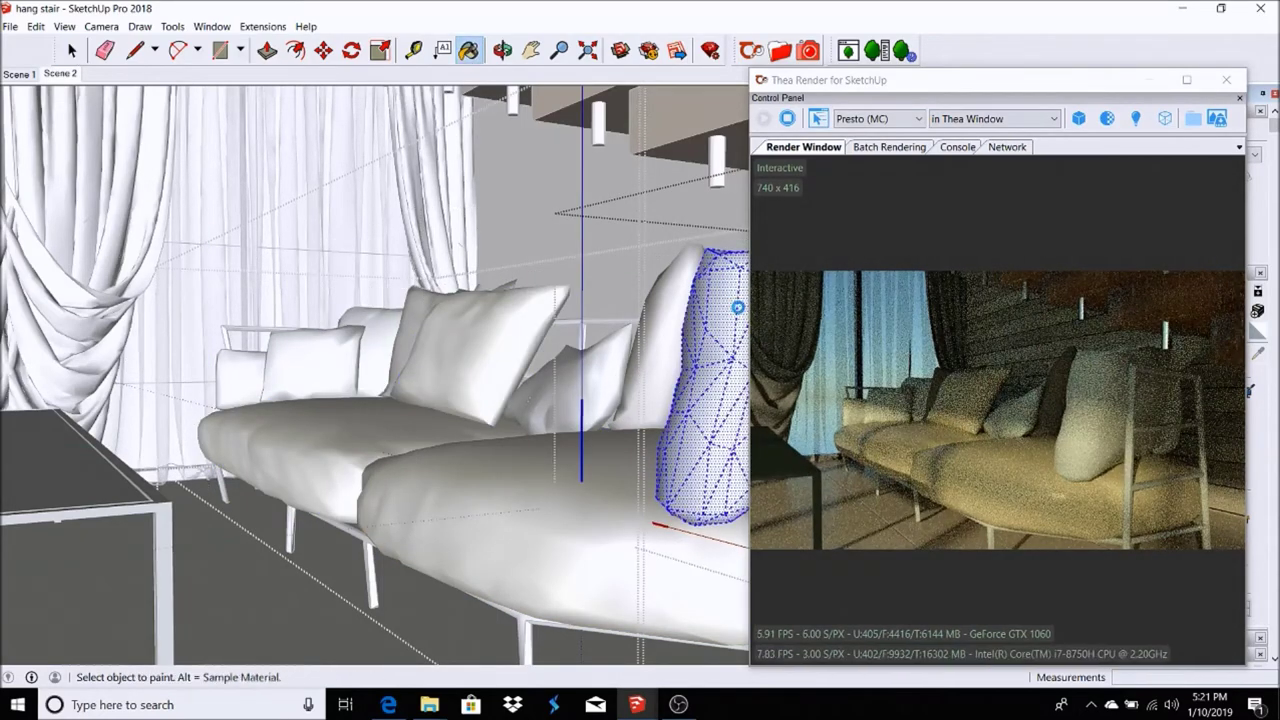
pyautogui.click(740, 292)
pyautogui.press('space')
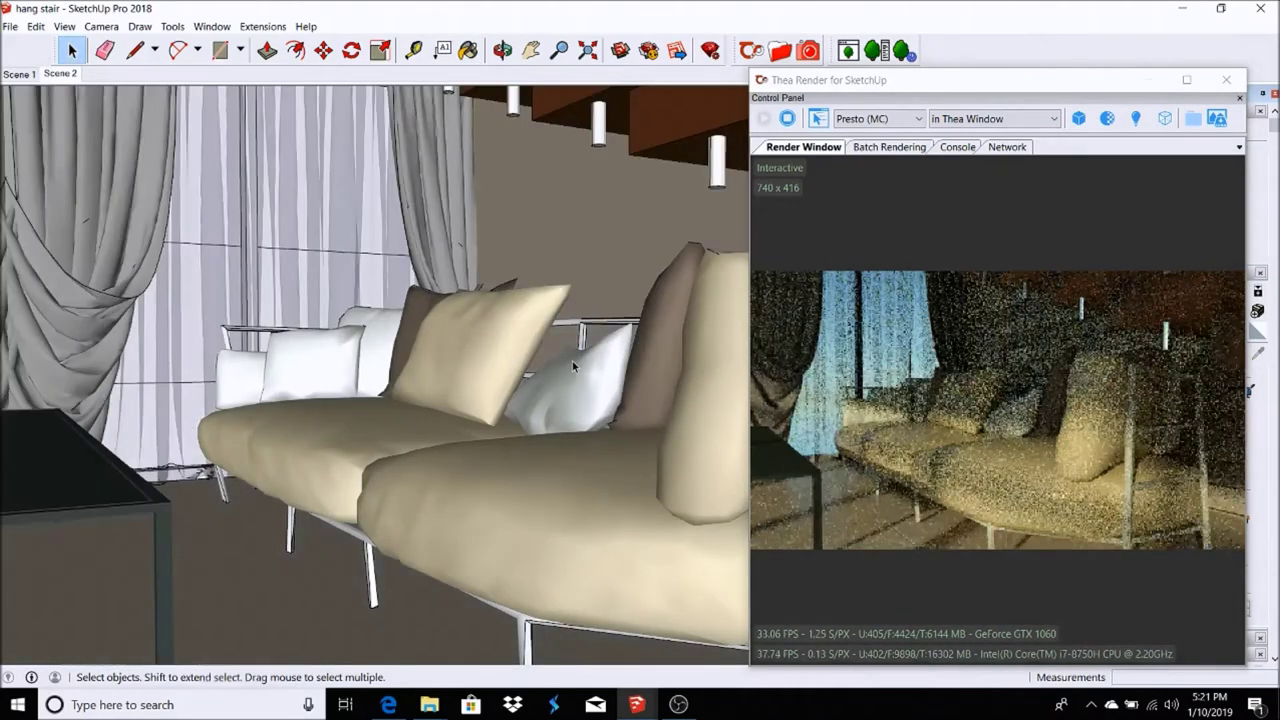
# Step: Paint the small pillows with the Leather_shine_black_bump material
pyautogui.click(573, 367)
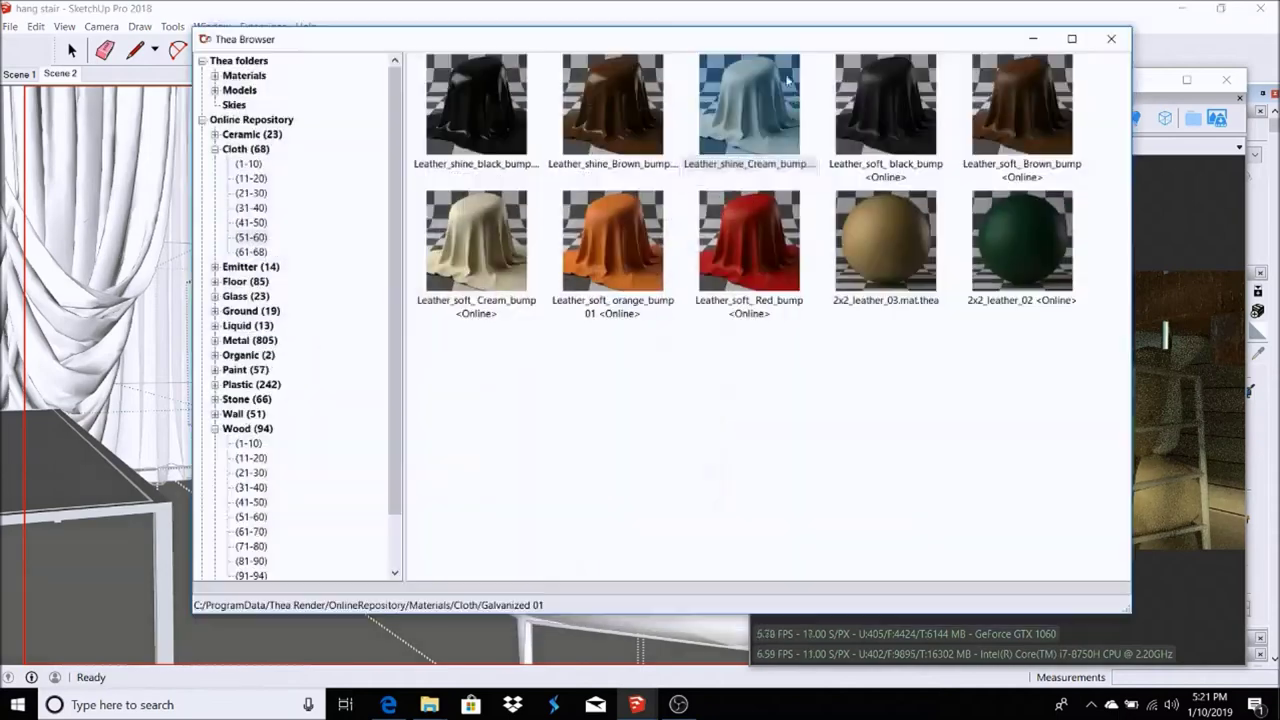
pyautogui.click(480, 93)
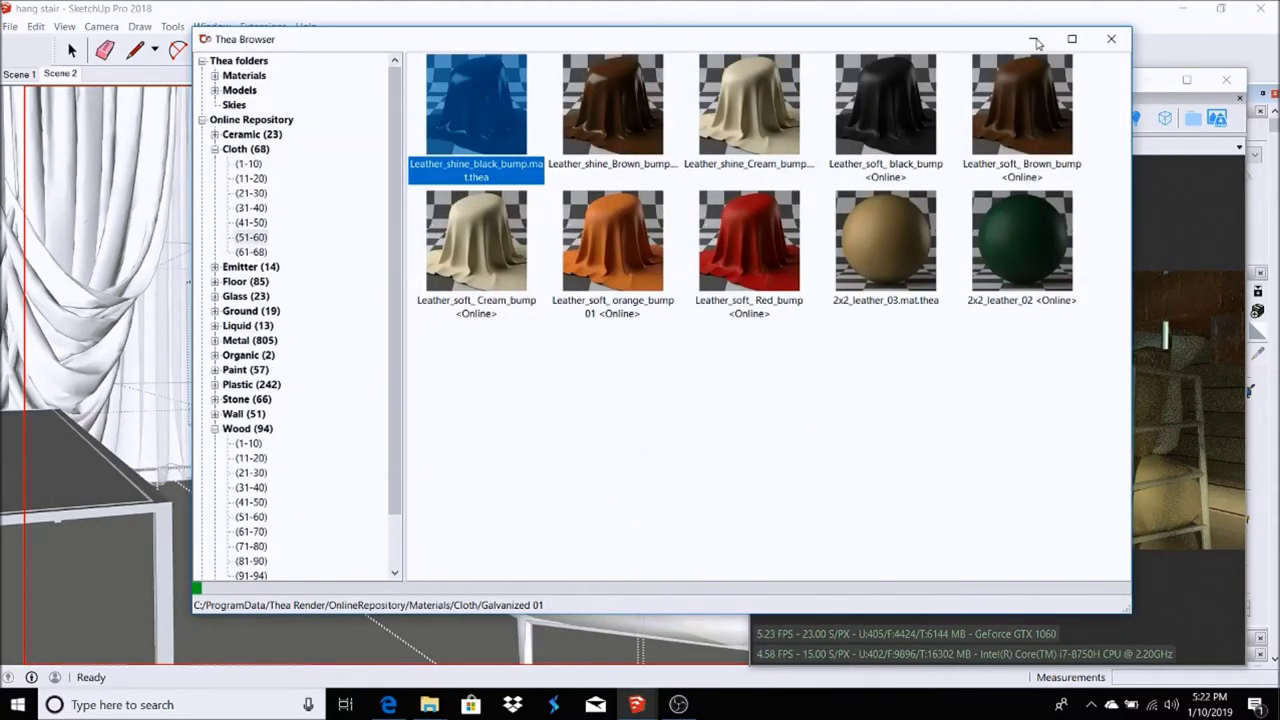
pyautogui.click(1035, 40)
pyautogui.click(597, 356)
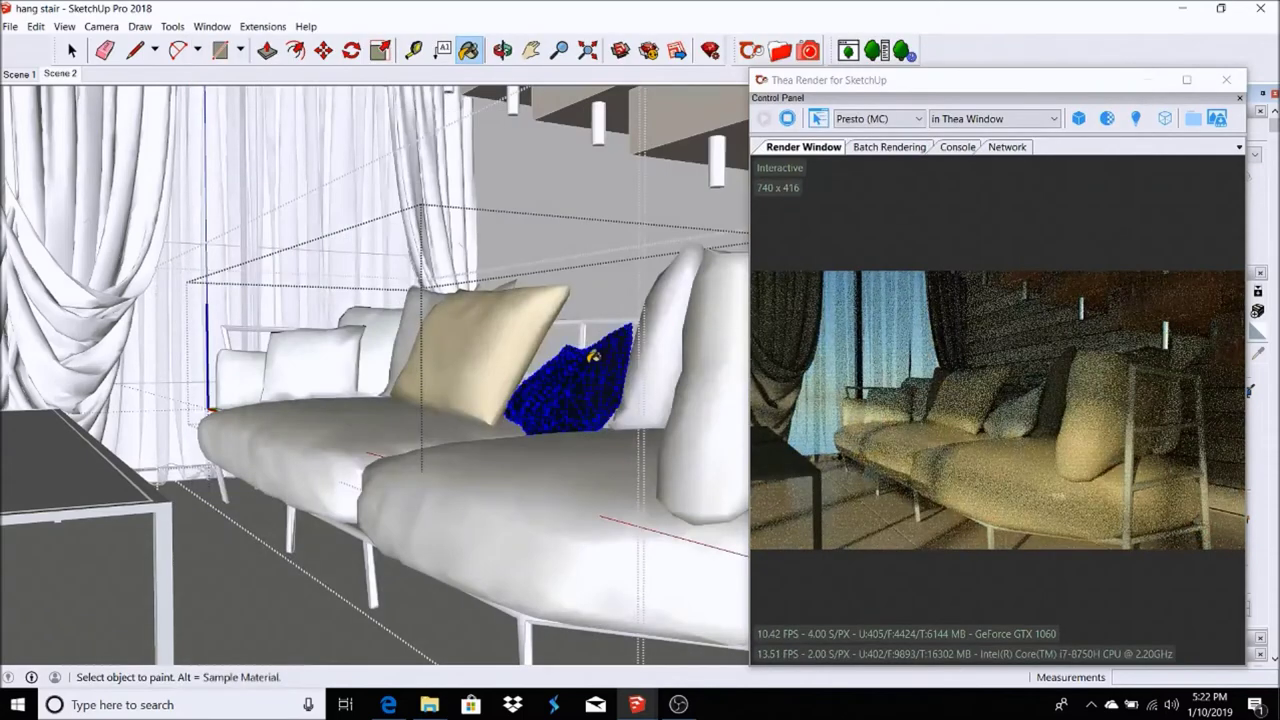
pyautogui.press('space')
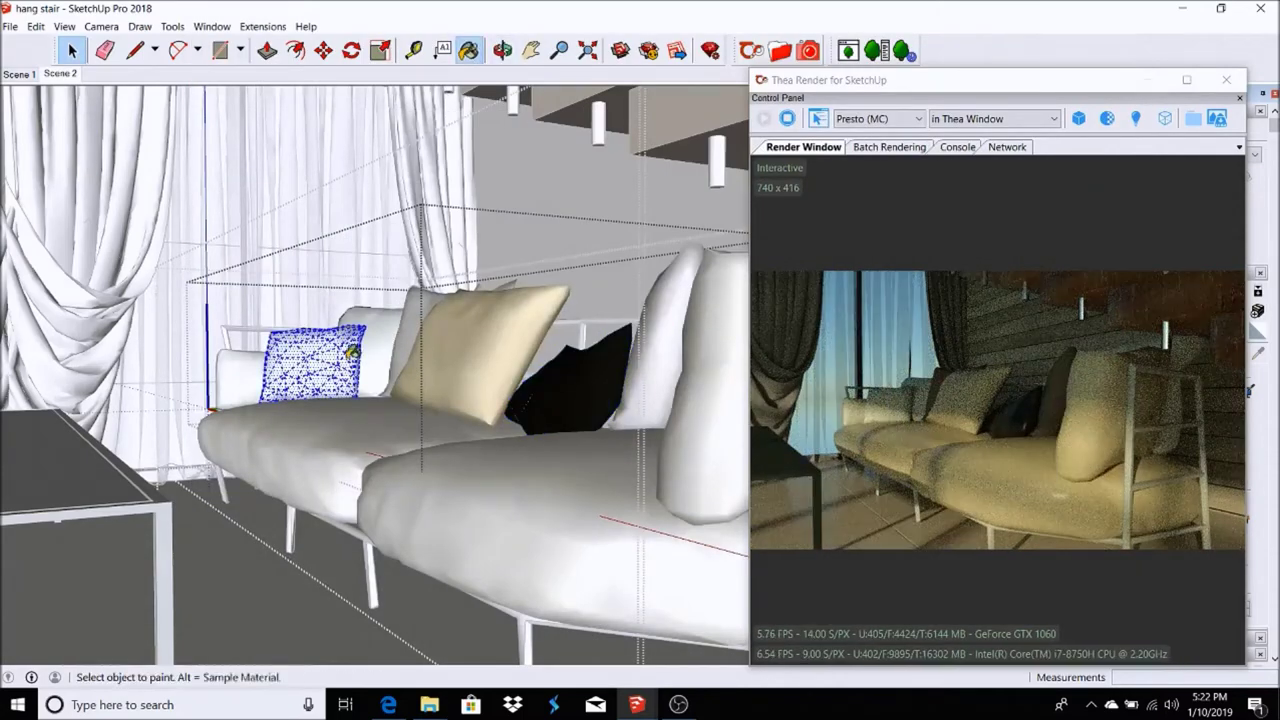
# Step: Orbit around the sofa and select its metal frame
pyautogui.moveTo(352, 352); pyautogui.dragTo(516, 590, button='middle')
pyautogui.click(516, 590)
pyautogui.moveTo(880, 80)
pyautogui.mouseDown()
pyautogui.moveTo(701, 72)
pyautogui.moveTo(877, 108)
pyautogui.mouseUp()
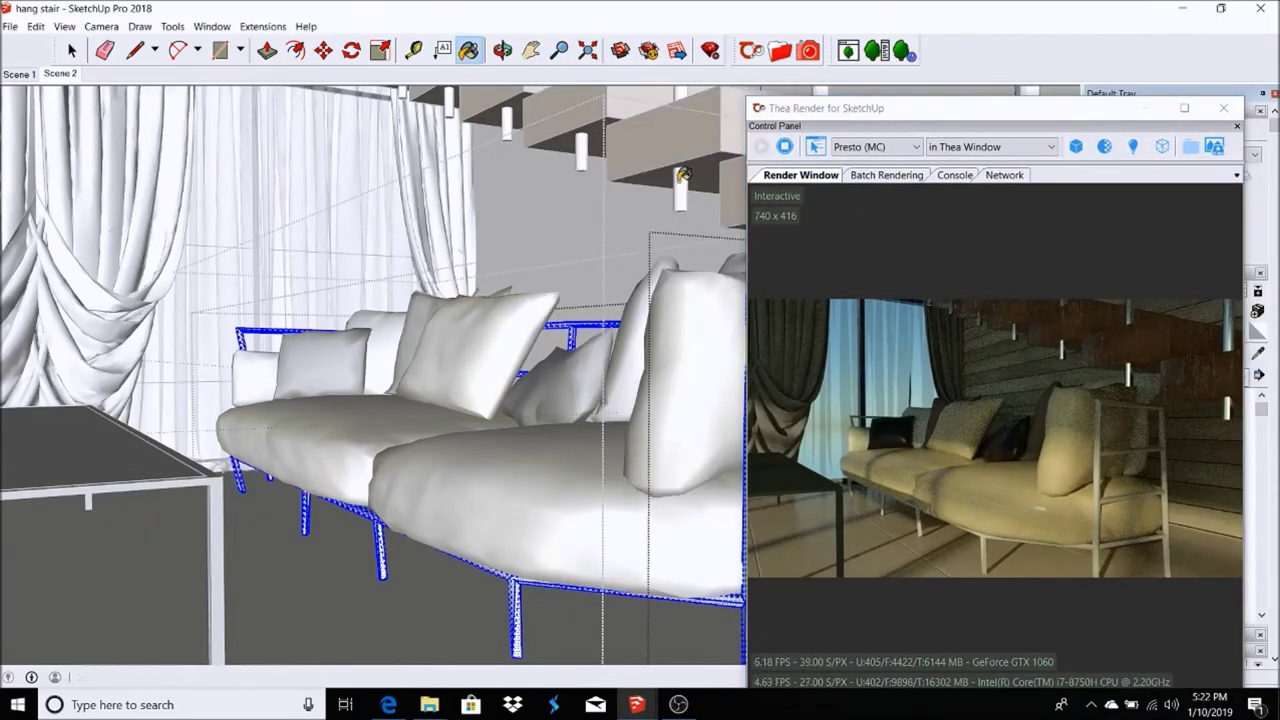
# Step: Flip the sofa frame's faces, then go back to the Scene 2 staircase-and-sofa view
pyautogui.scroll(2, 520, 628)
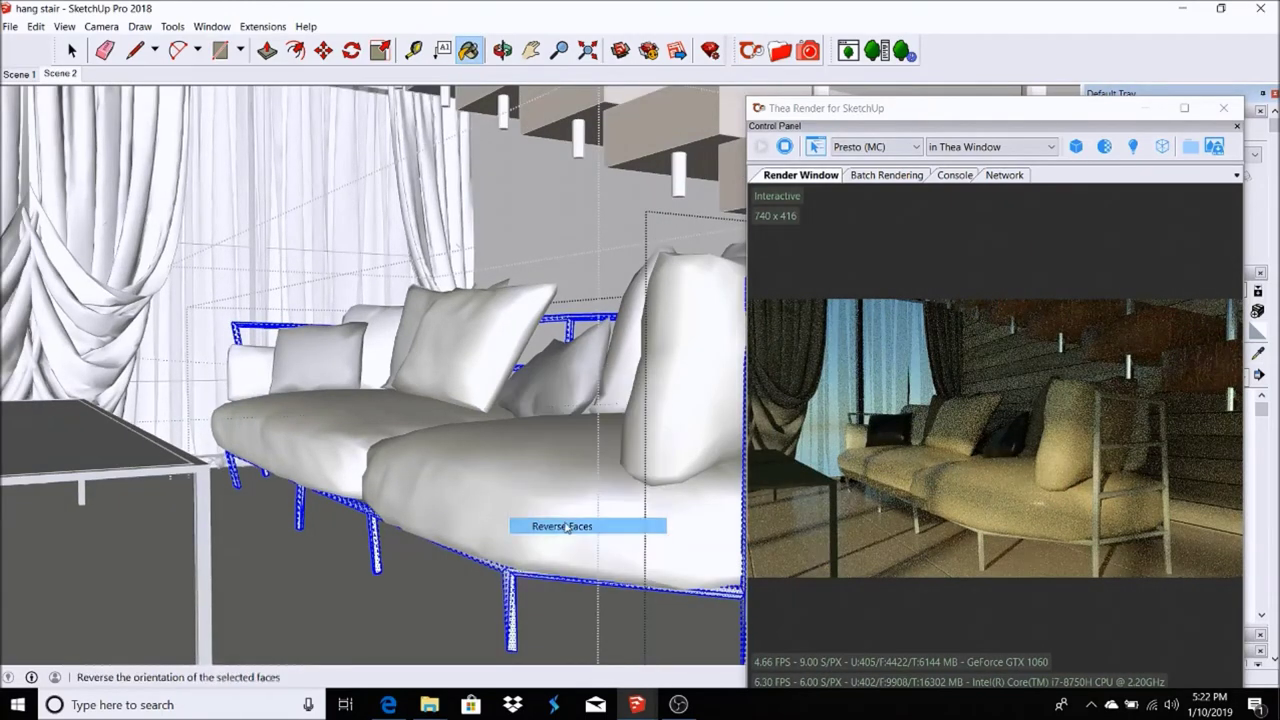
pyautogui.moveTo(487, 534); pyautogui.dragTo(513, 570, button='middle')
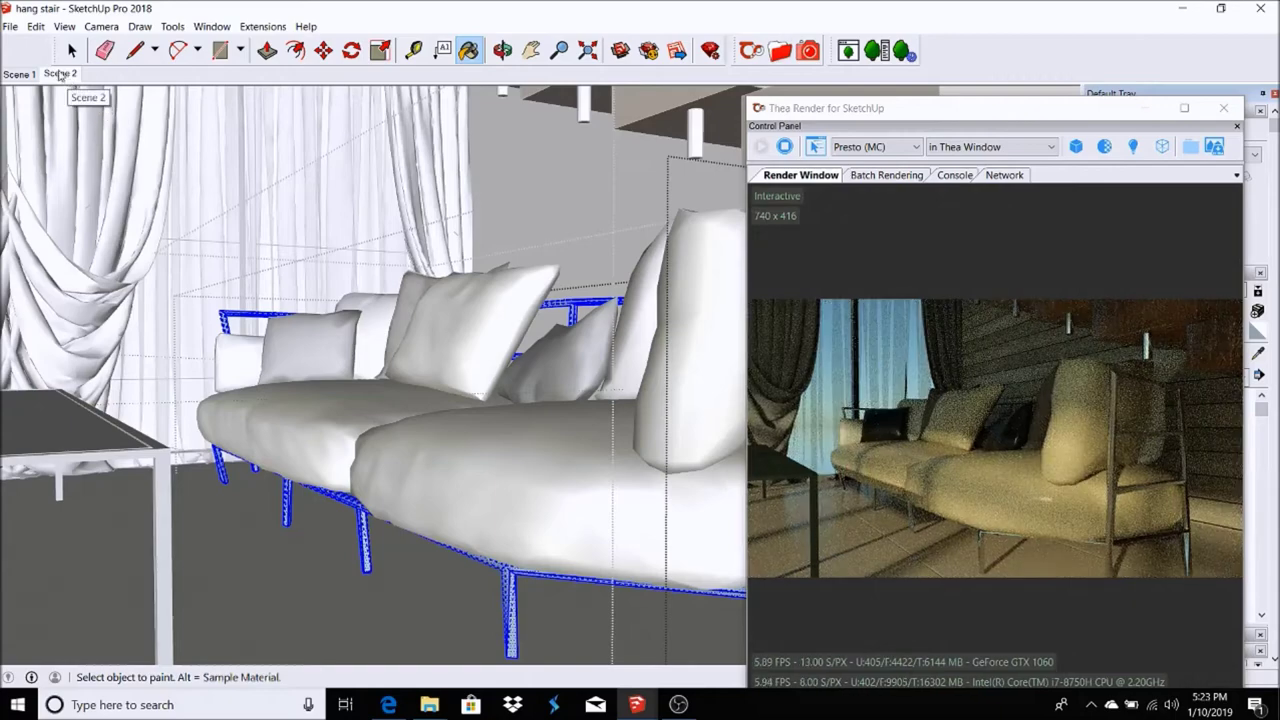
pyautogui.click(60, 74)
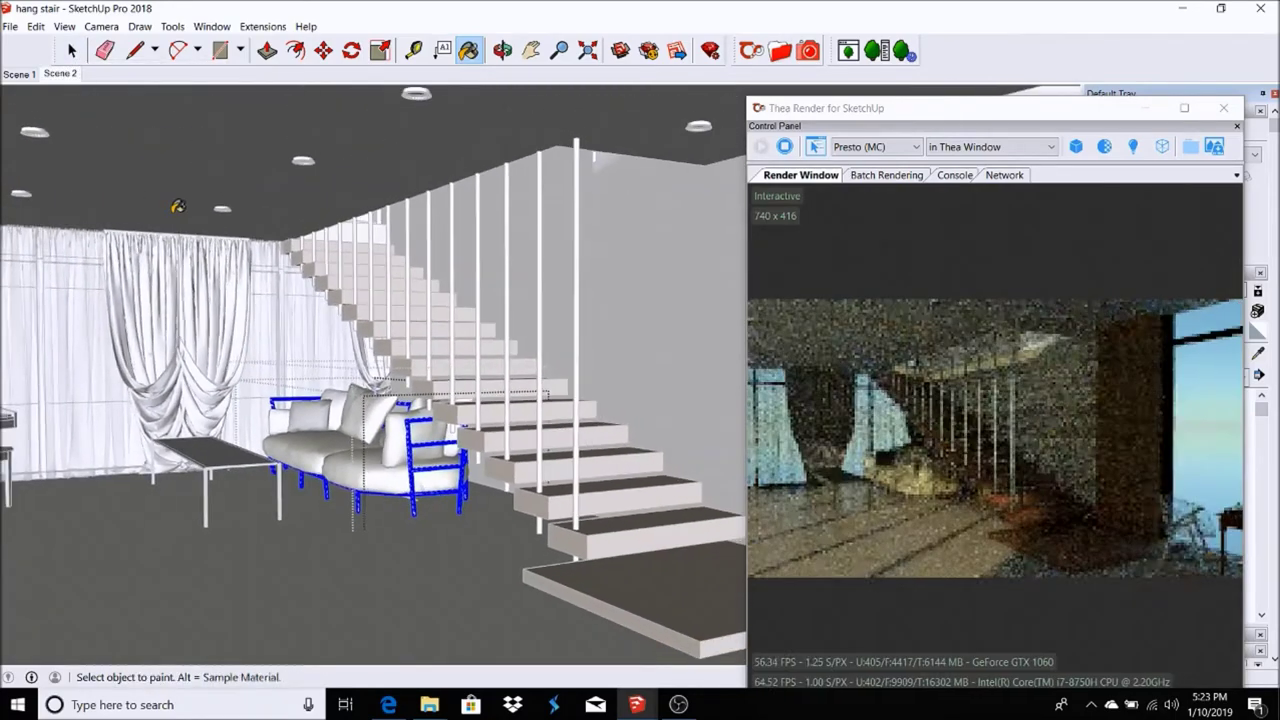
# Step: Turn the camera toward the rocking chair and open its group for editing
pyautogui.click(100, 26)
pyautogui.click(110, 335)
pyautogui.moveTo(250, 390); pyautogui.dragTo(385, 392)
pyautogui.press('space')
pyautogui.click(430, 600)
pyautogui.doubleClick(440, 570)
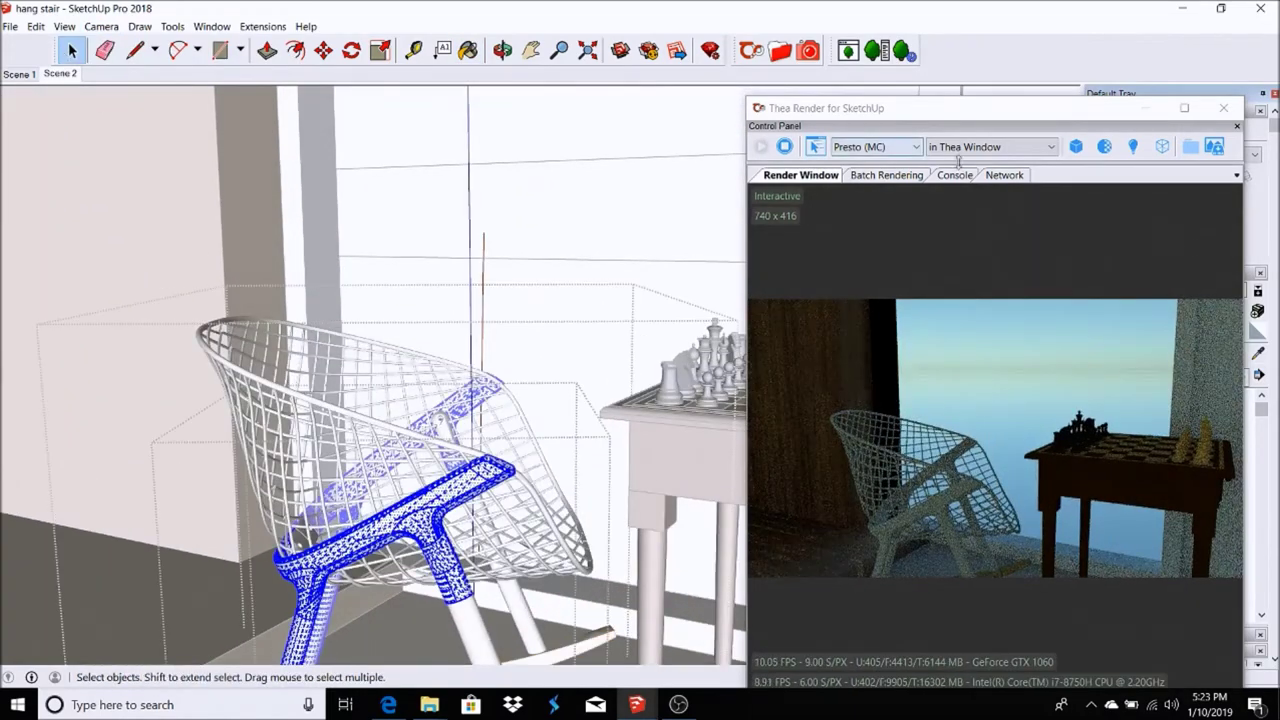
pyautogui.moveTo(440, 517); pyautogui.dragTo(470, 263, button='middle')
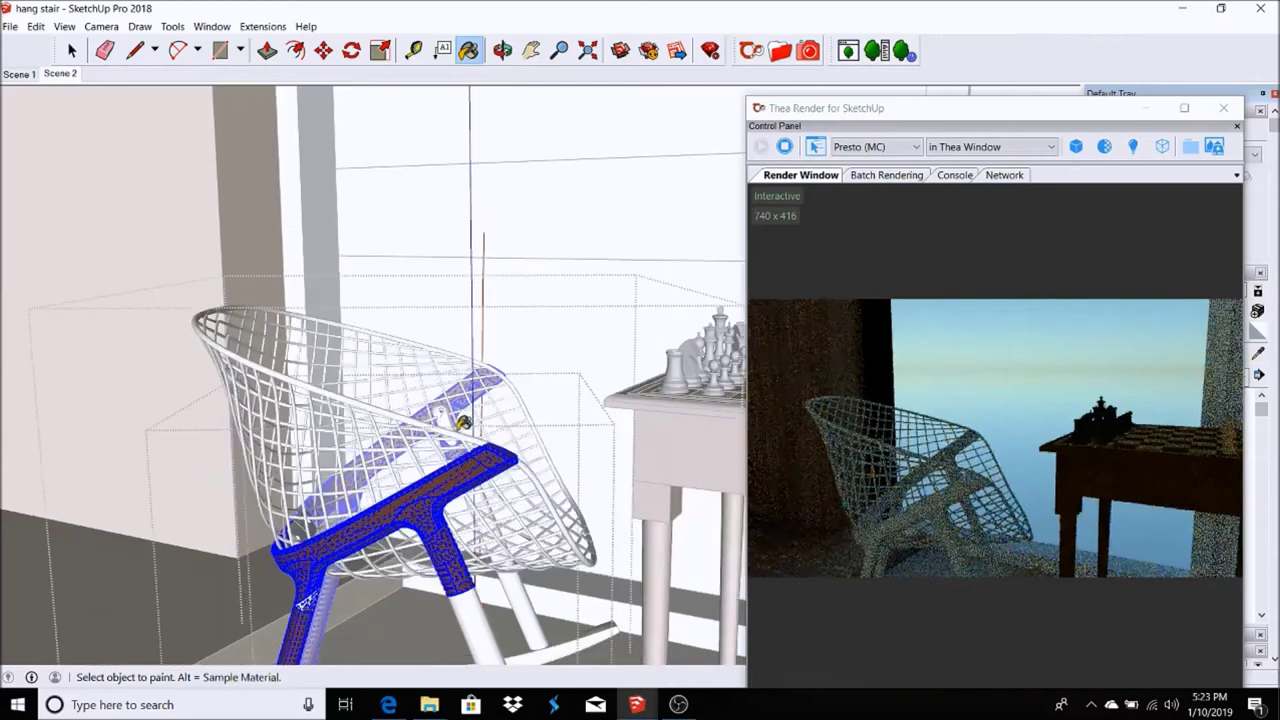
pyautogui.rightClick(470, 263)
pyautogui.press('Escape')
pyautogui.moveTo(466, 465); pyautogui.dragTo(456, 403, button='middle')
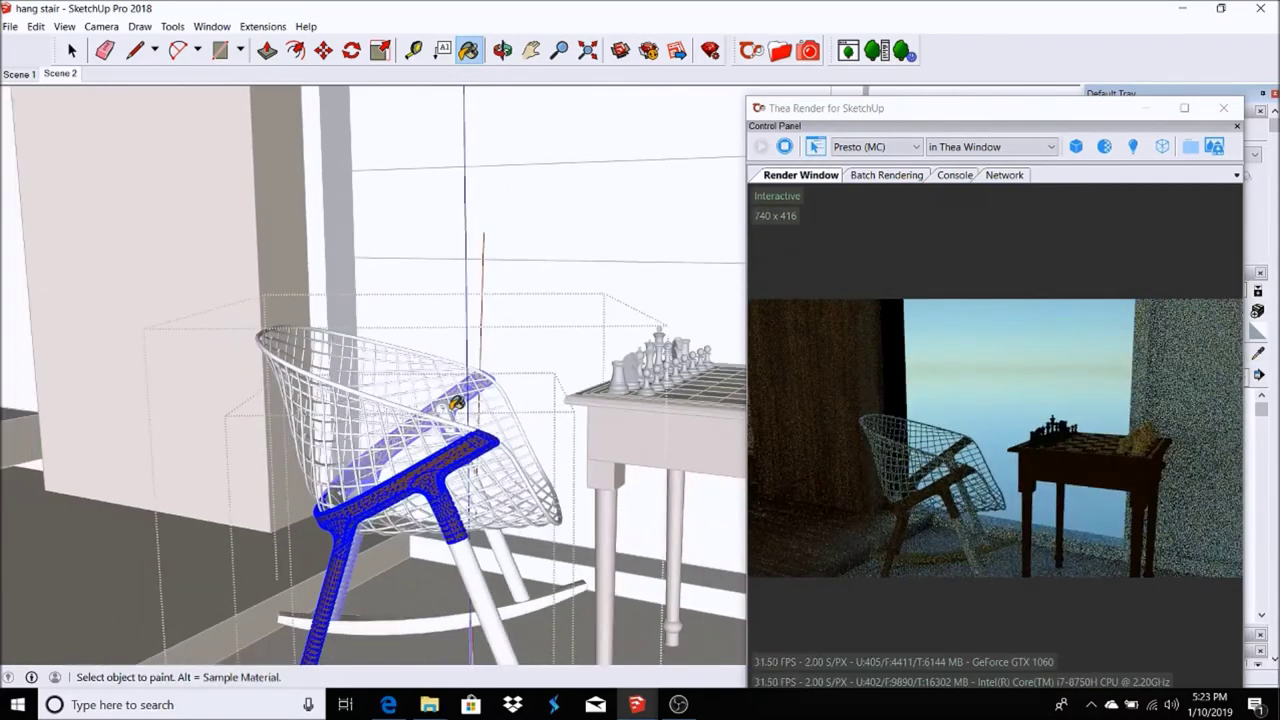
# Step: Reverse the wire rim and tube faces, paint the wires metal, and return to Scene 2
pyautogui.click(352, 408)
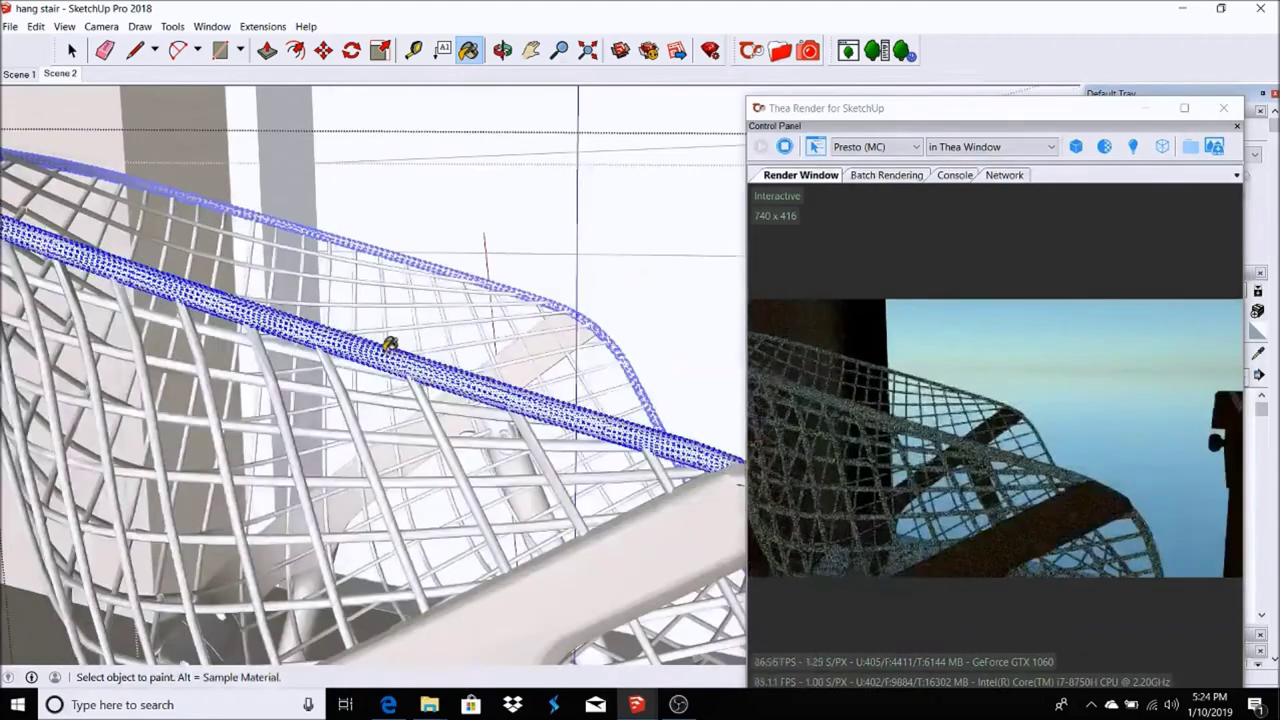
pyautogui.rightClick(386, 345)
pyautogui.click(450, 492)
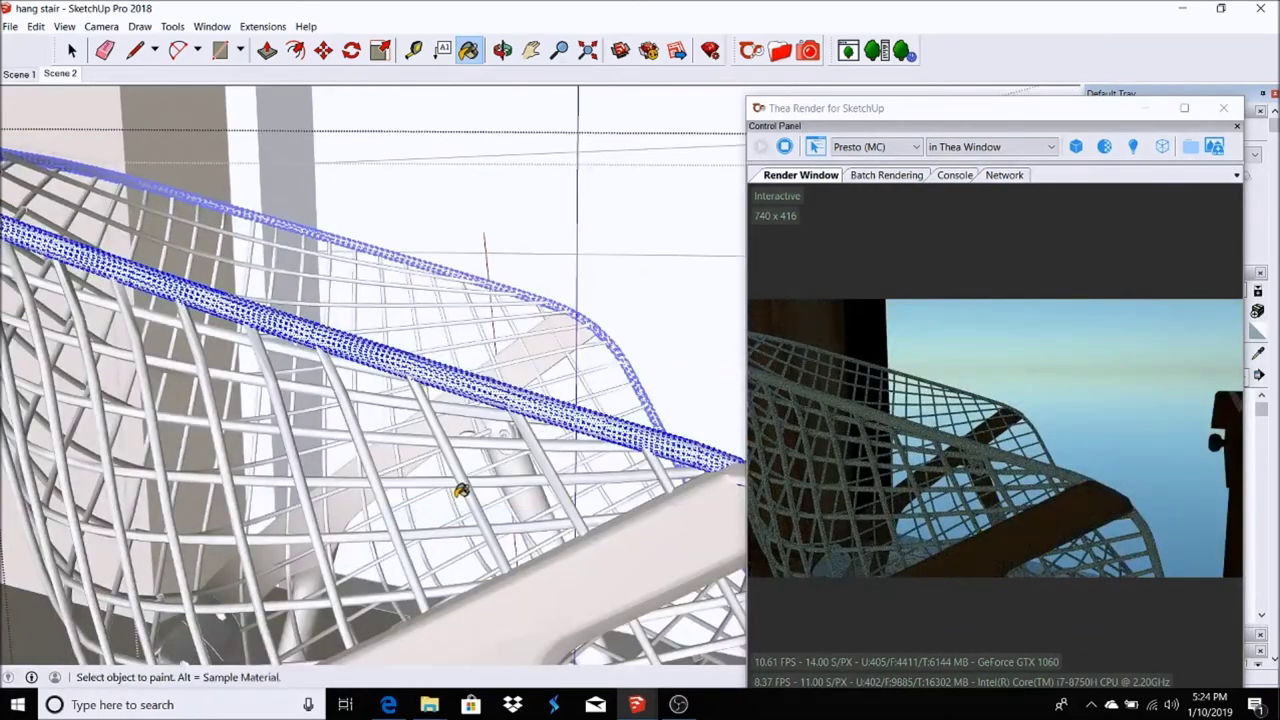
pyautogui.press('space')
pyautogui.click(531, 447)
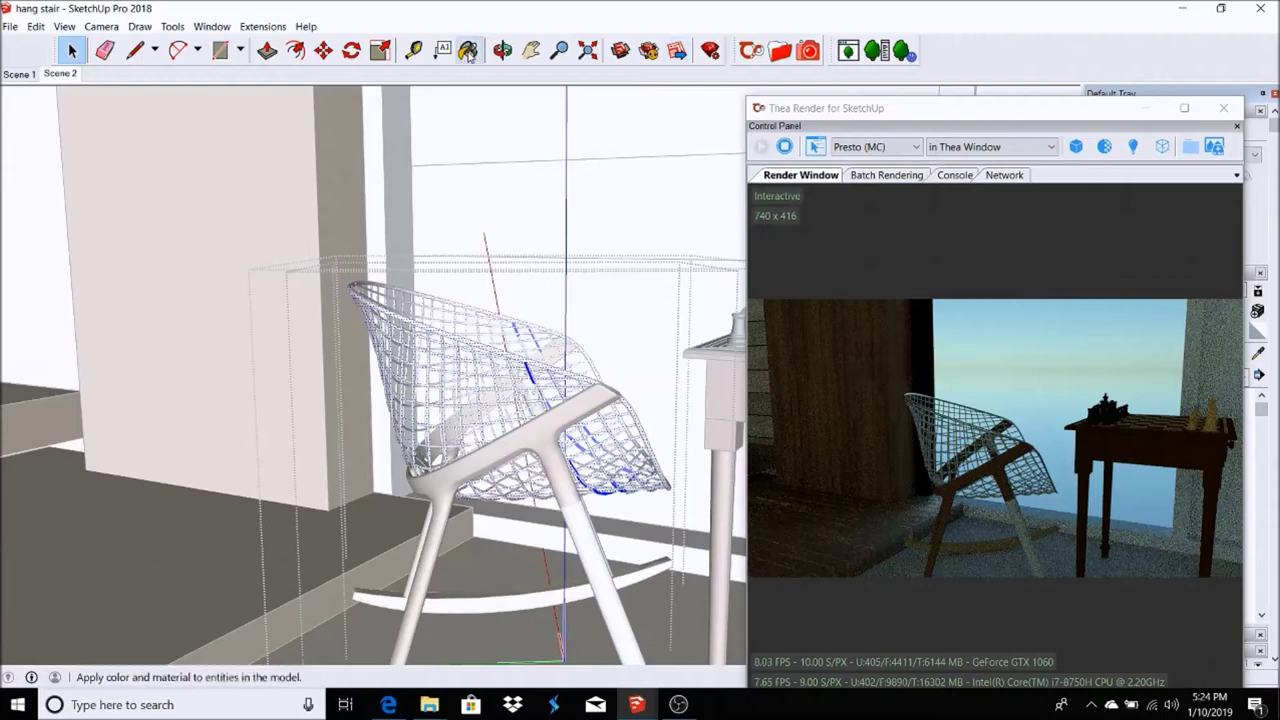
pyautogui.click(468, 50)
pyautogui.scroll(-2, 451, 449)
pyautogui.scroll(-2, 460, 430)
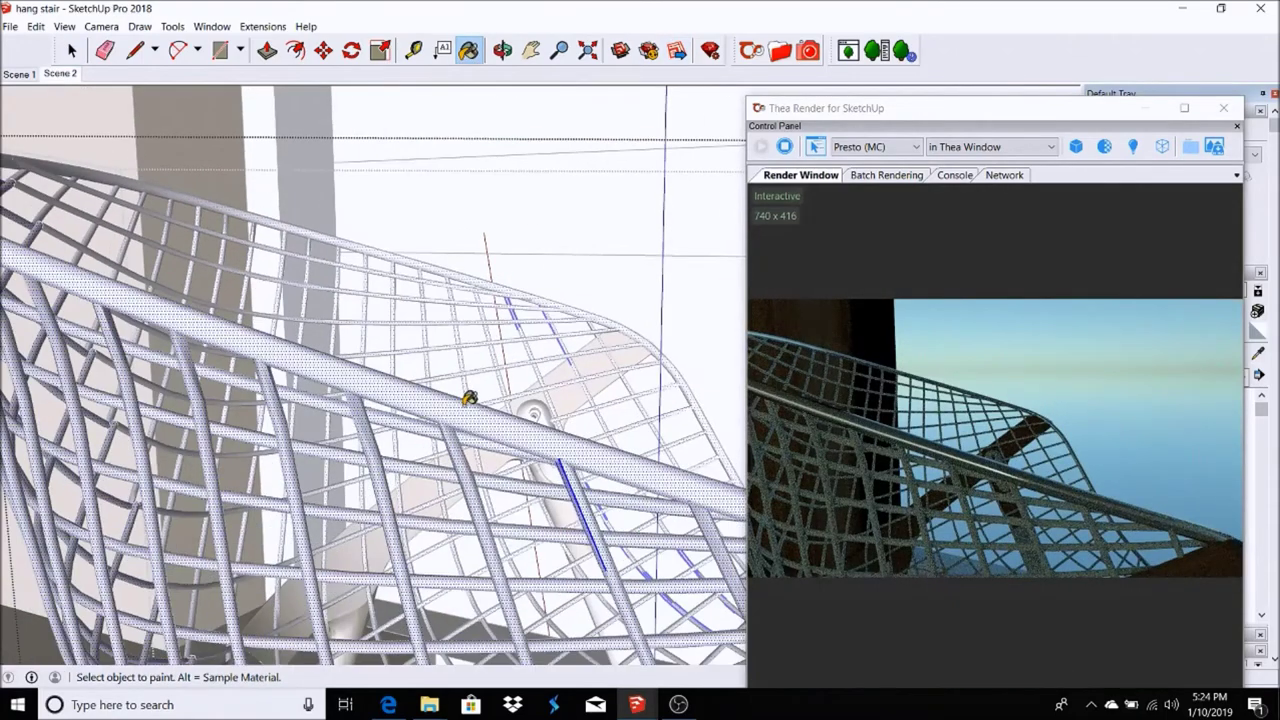
pyautogui.click(62, 75)
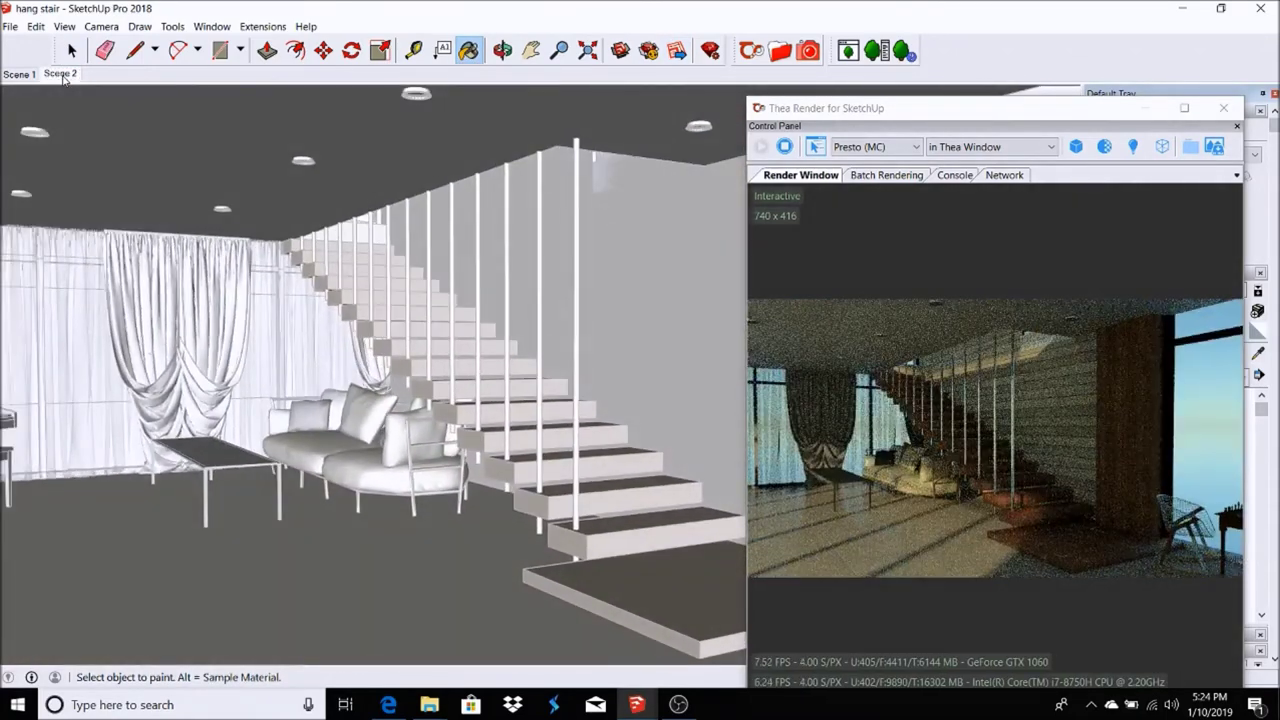
# Step: Select the rocking chair's leg frame and paint it brown wood
pyautogui.click(100, 26)
pyautogui.click(110, 334)
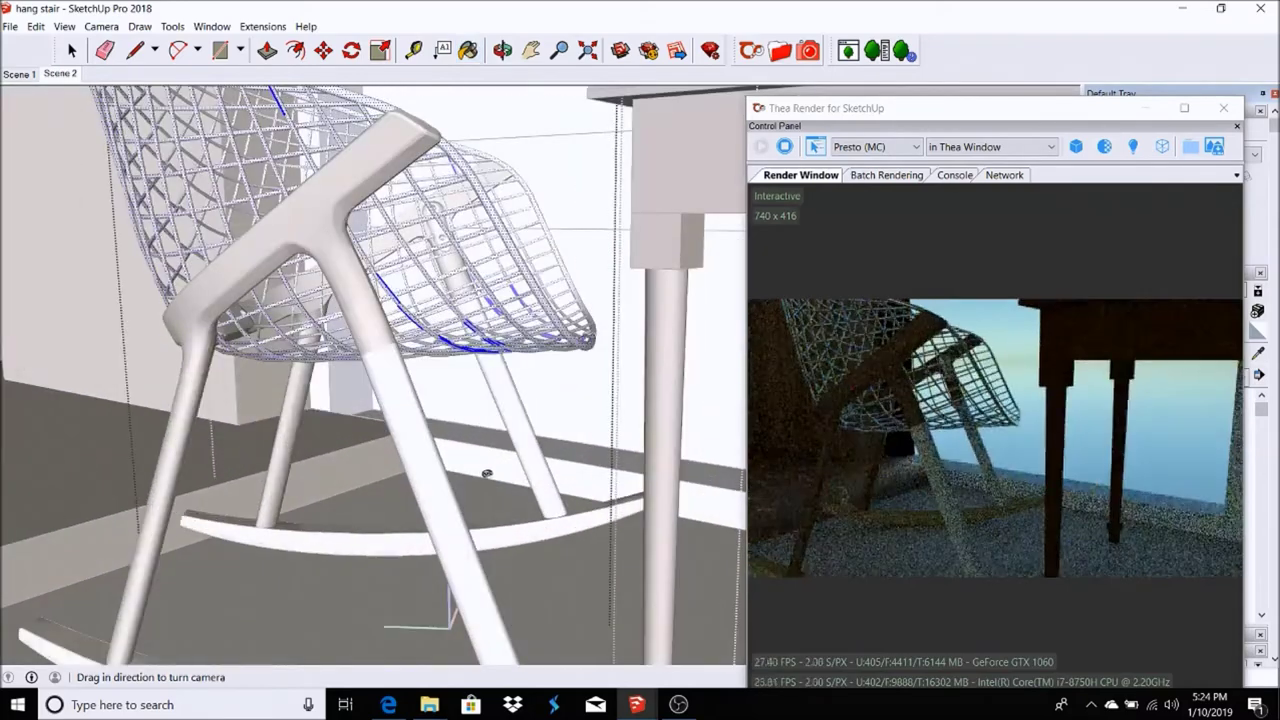
pyautogui.click(72, 50)
pyautogui.click(412, 407)
pyautogui.click(467, 50)
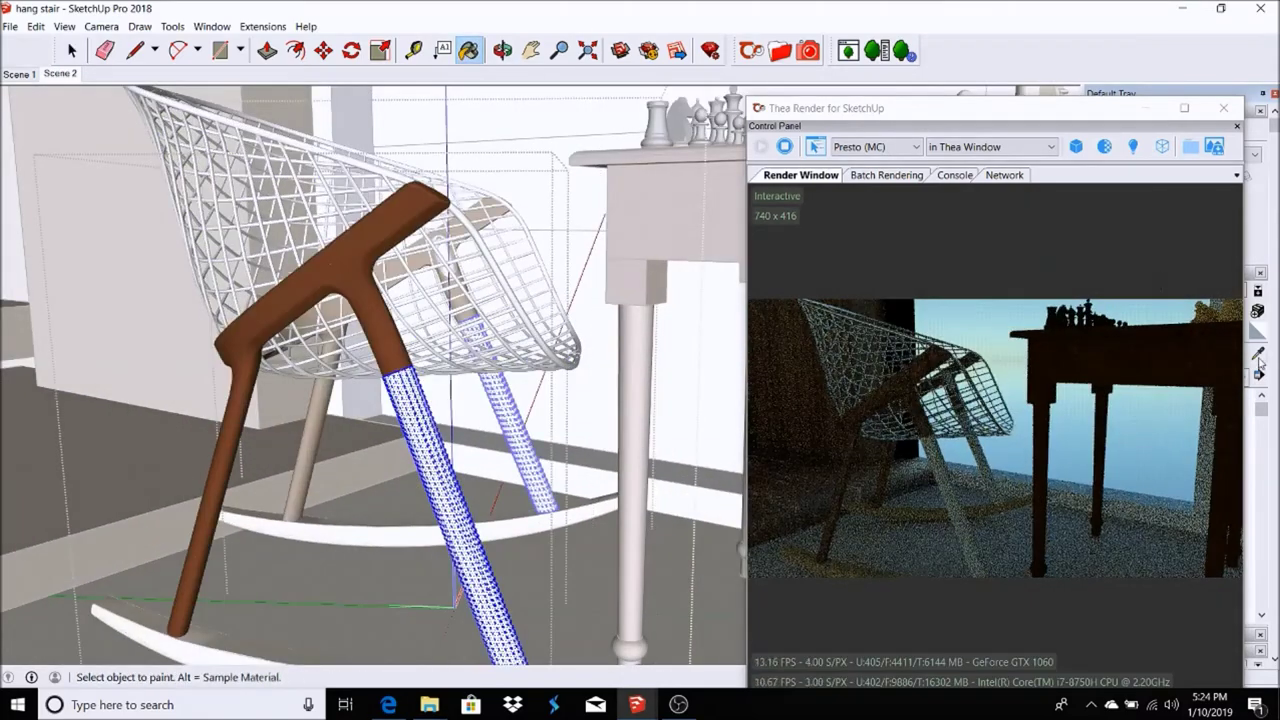
pyautogui.moveTo(410, 238); pyautogui.dragTo(411, 392, button='middle')
pyautogui.rightClick(411, 392)
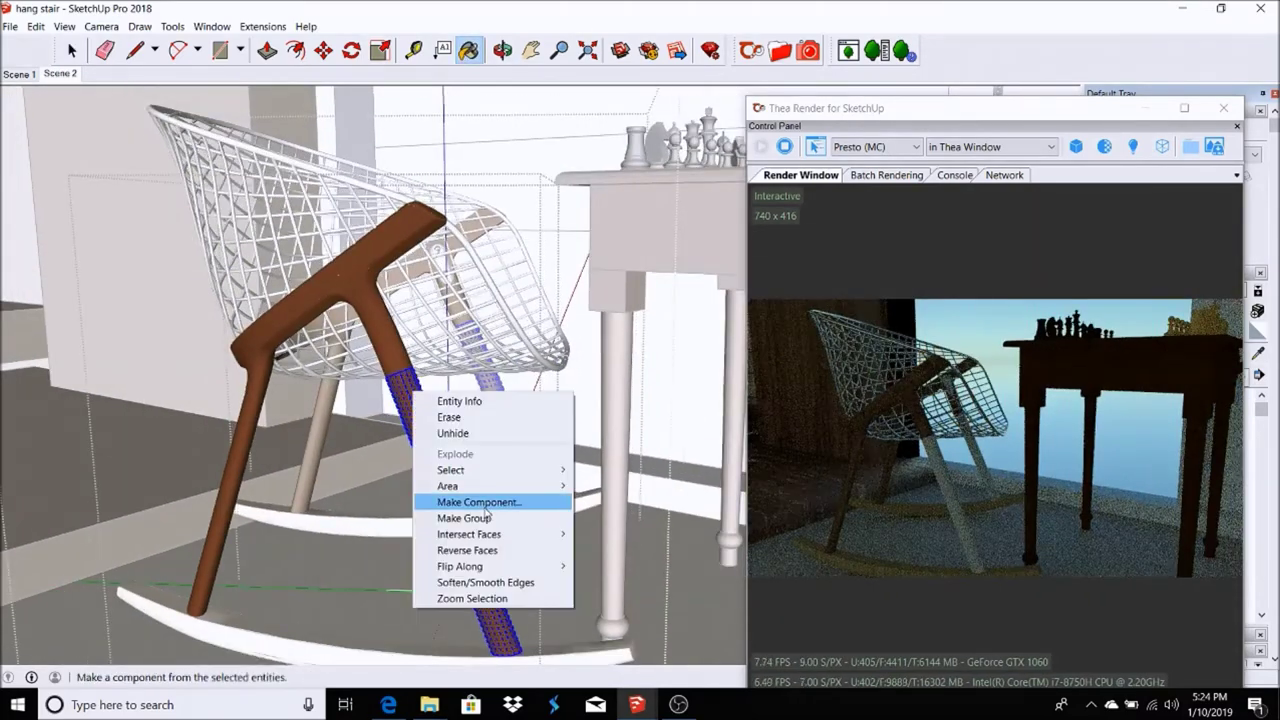
pyautogui.click(480, 503)
# Step: Paint both rockers wood, reverse their faces and repaint, then return to Scene 2
pyautogui.moveTo(297, 190); pyautogui.dragTo(414, 612, button='middle')
pyautogui.press('space')
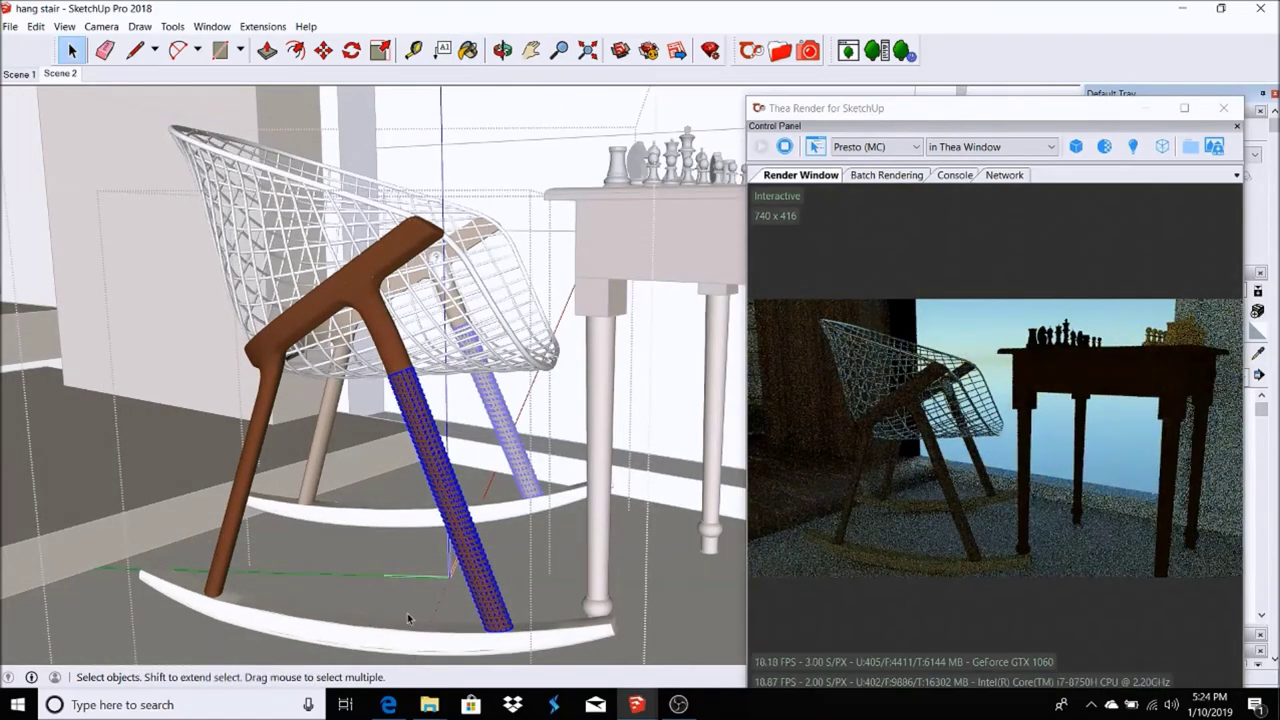
pyautogui.click(380, 632)
pyautogui.hotkey('ctrl', 'a')
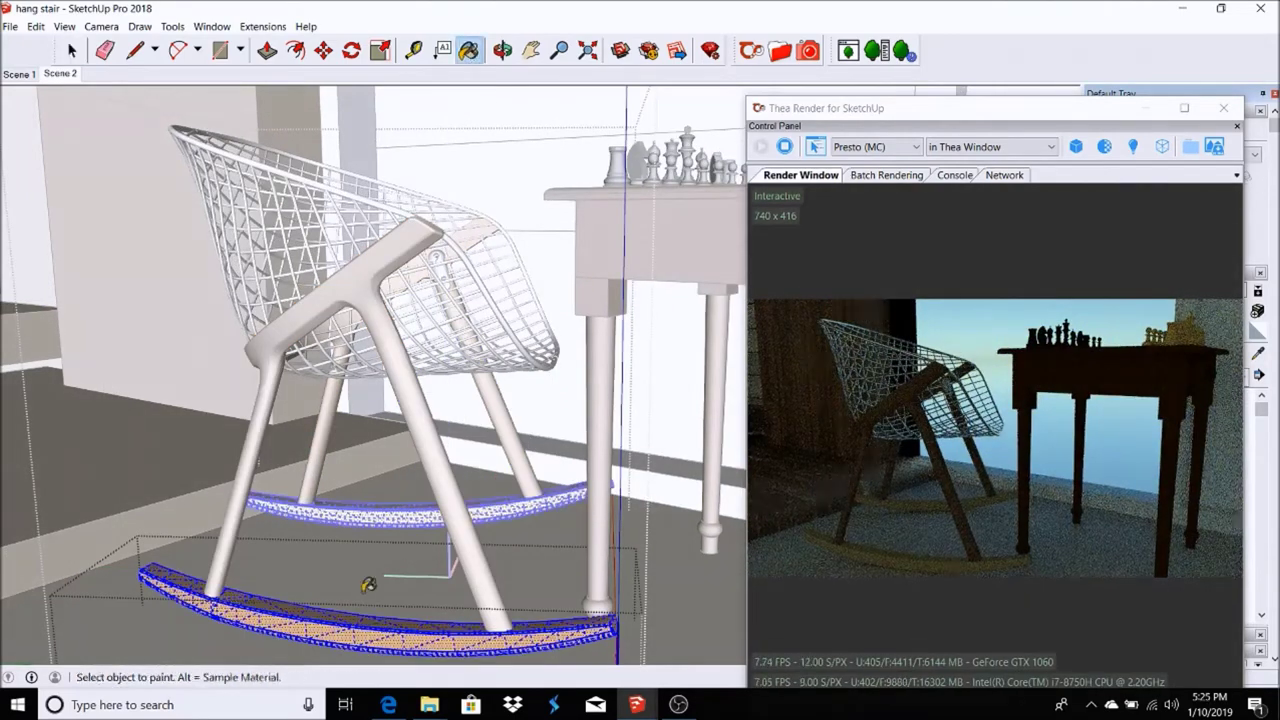
pyautogui.click(375, 632)
pyautogui.moveTo(371, 606); pyautogui.dragTo(371, 623, button='middle')
pyautogui.rightClick(368, 421)
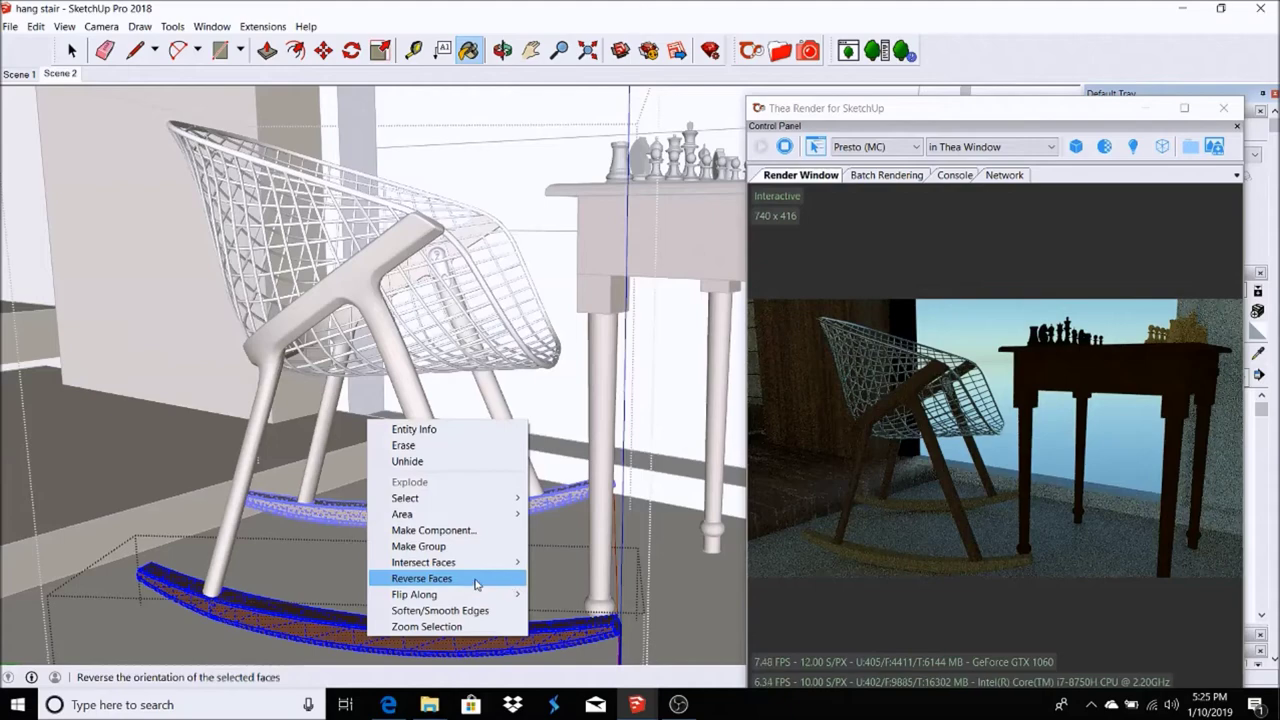
pyautogui.click(478, 579)
pyautogui.click(423, 620)
pyautogui.click(62, 74)
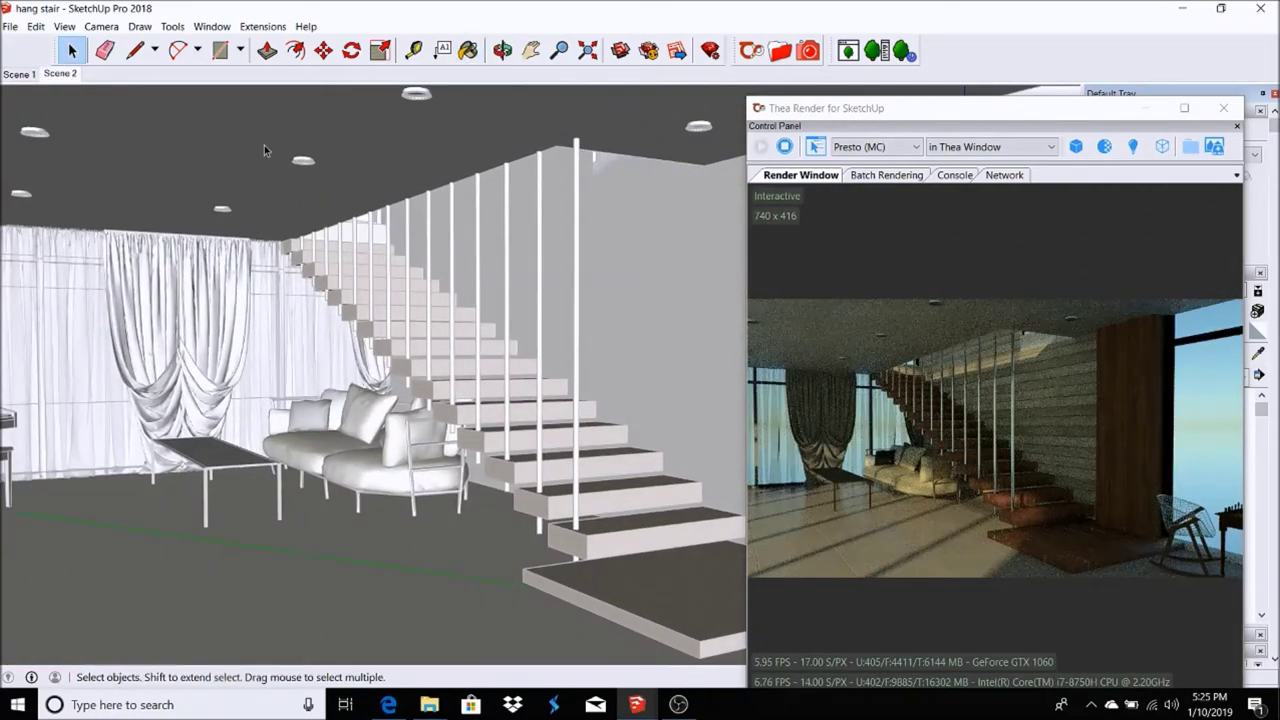
# Step: Pick the Fluorescent 65W mid emitter from the Thea Emitters materials
pyautogui.scroll(4, 406, 124)
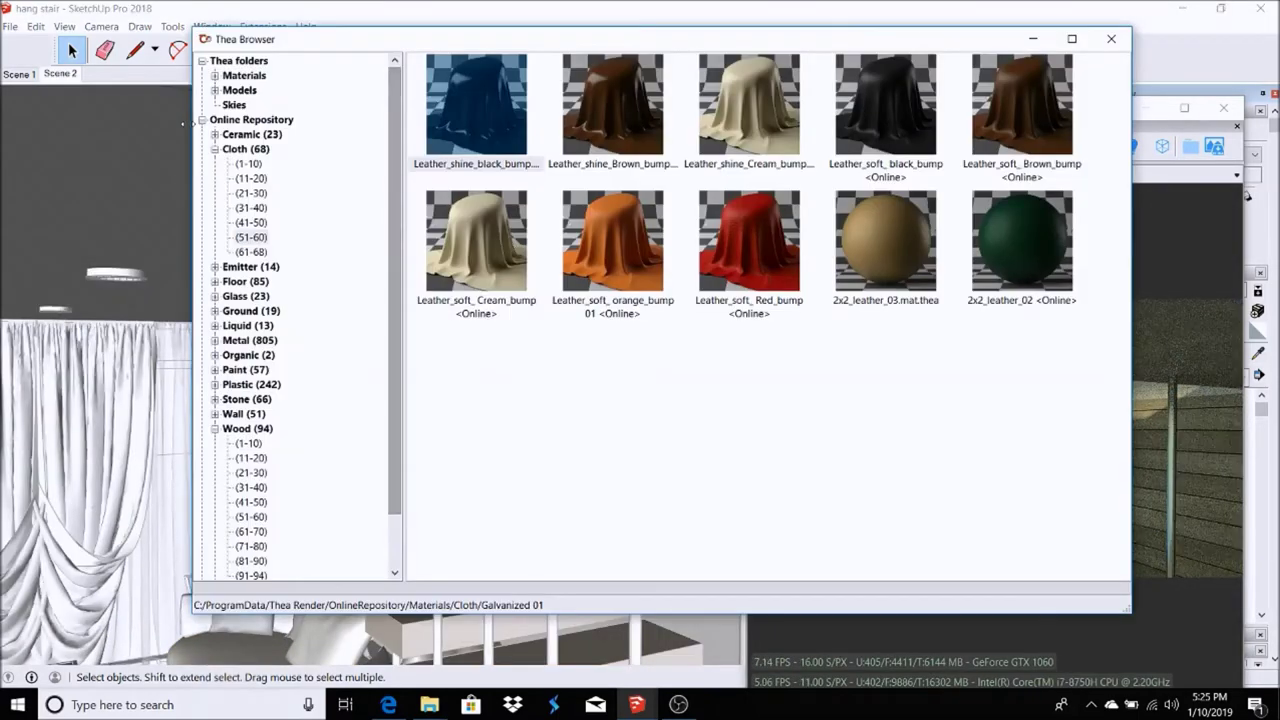
pyautogui.click(202, 120)
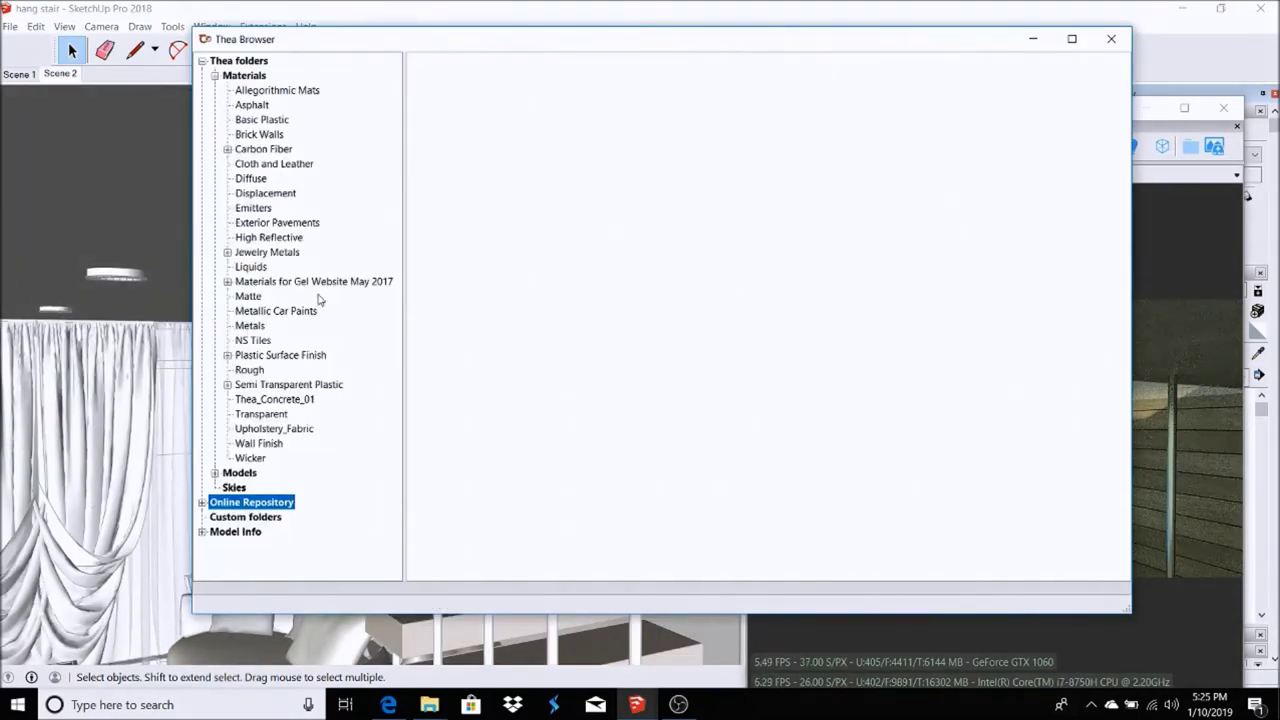
pyautogui.click(256, 209)
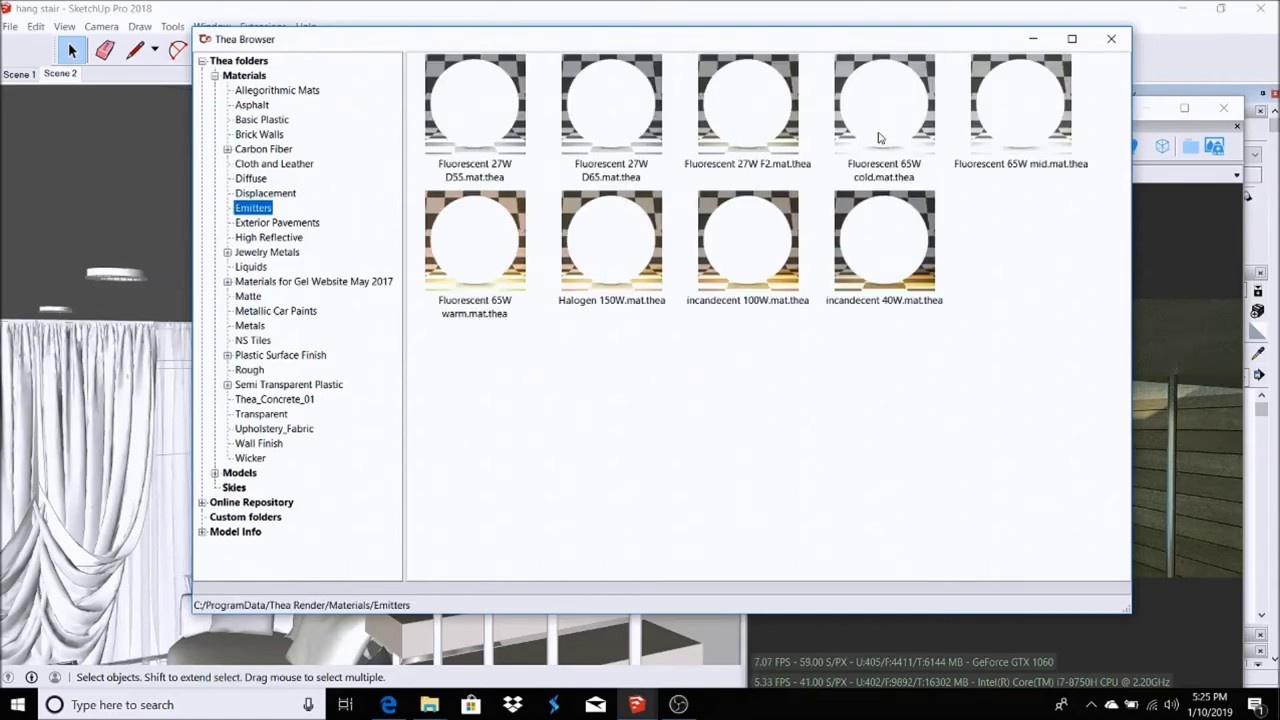
pyautogui.click(1034, 101)
pyautogui.click(1036, 41)
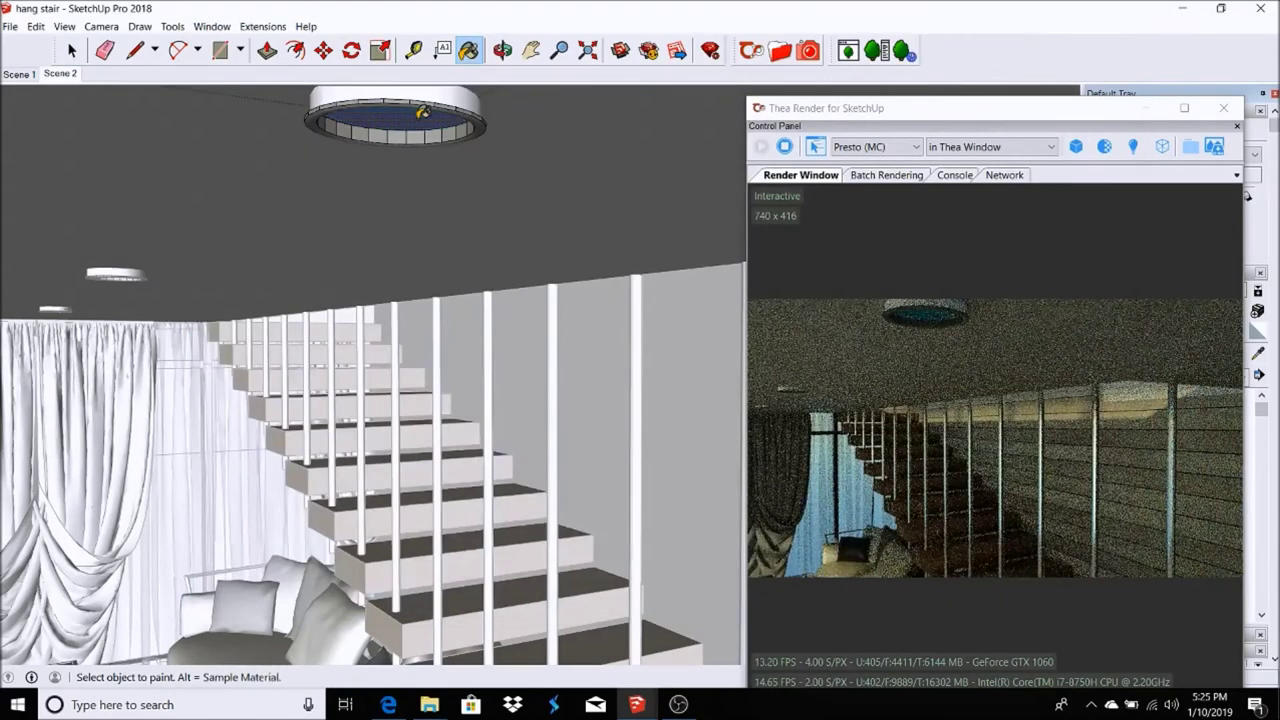
# Step: Reverse the ceiling ring light's faces, then return to the Scene 2 view
pyautogui.rightClick(424, 118)
pyautogui.click(457, 266)
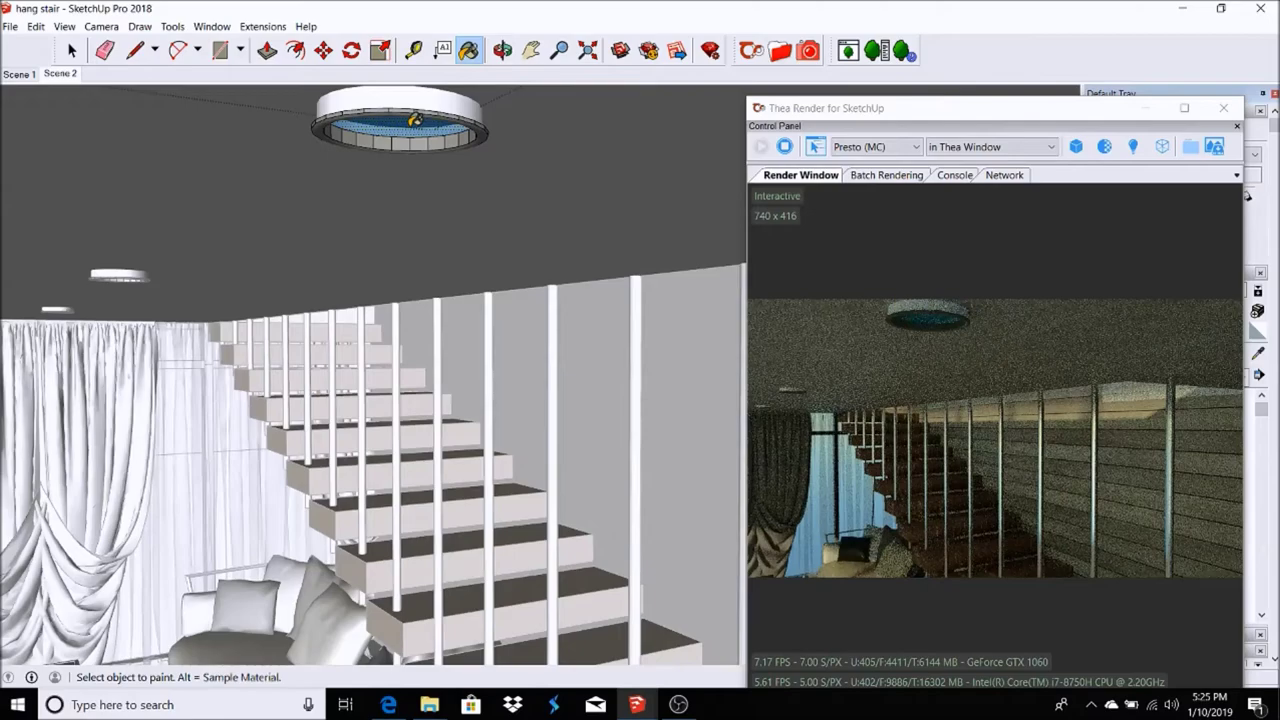
pyautogui.scroll(1, 415, 124)
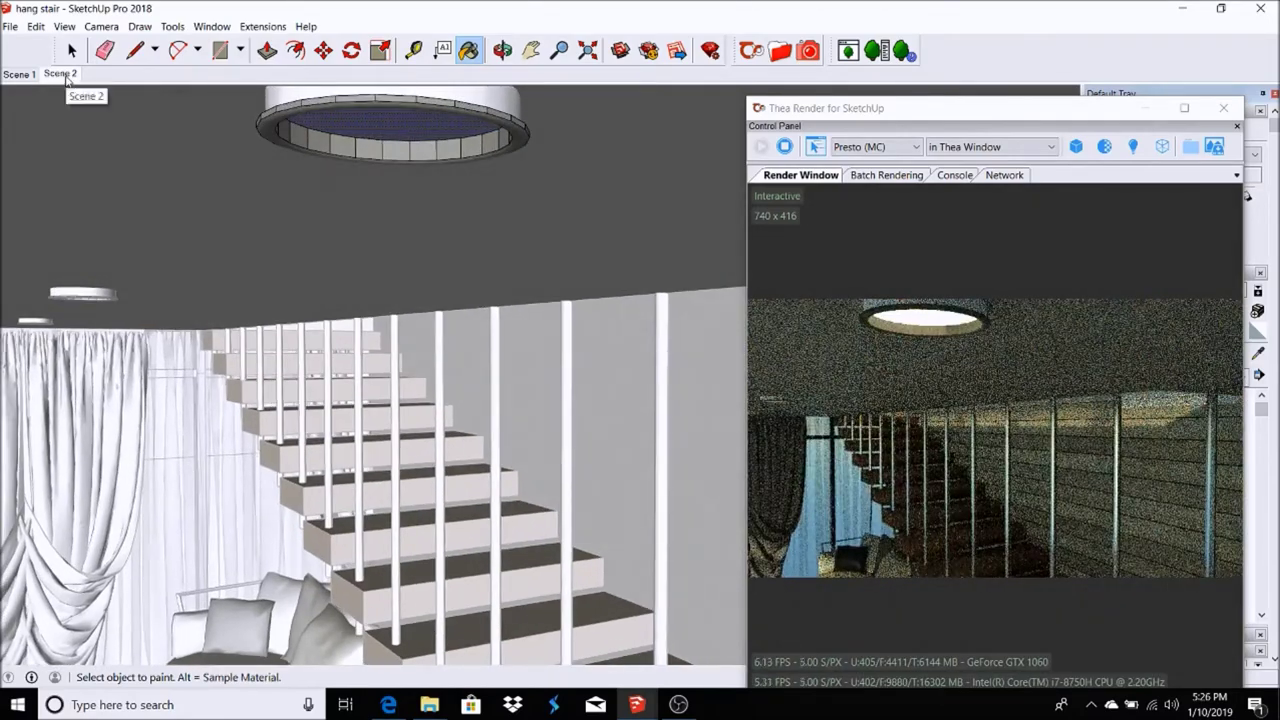
pyautogui.click(60, 73)
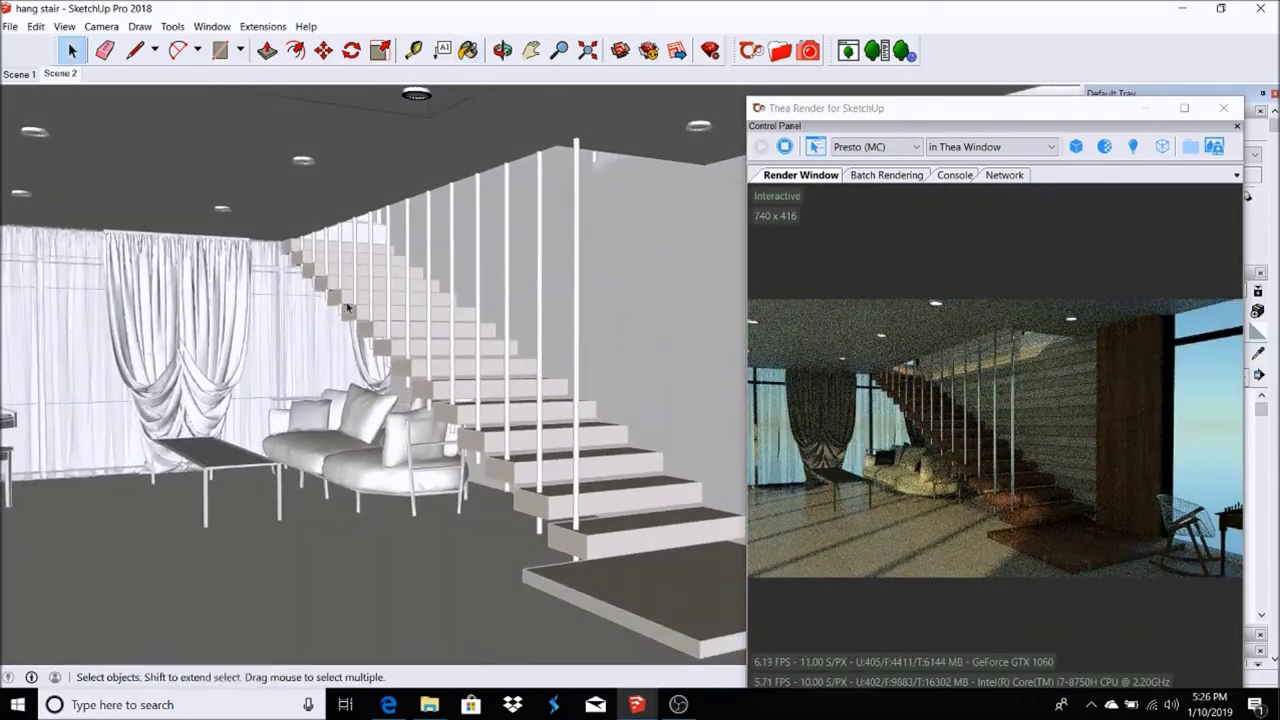
# Step: Select the curtain and open the Thea material browser
pyautogui.scroll(1, 89, 254)
pyautogui.scroll(5, 148, 244)
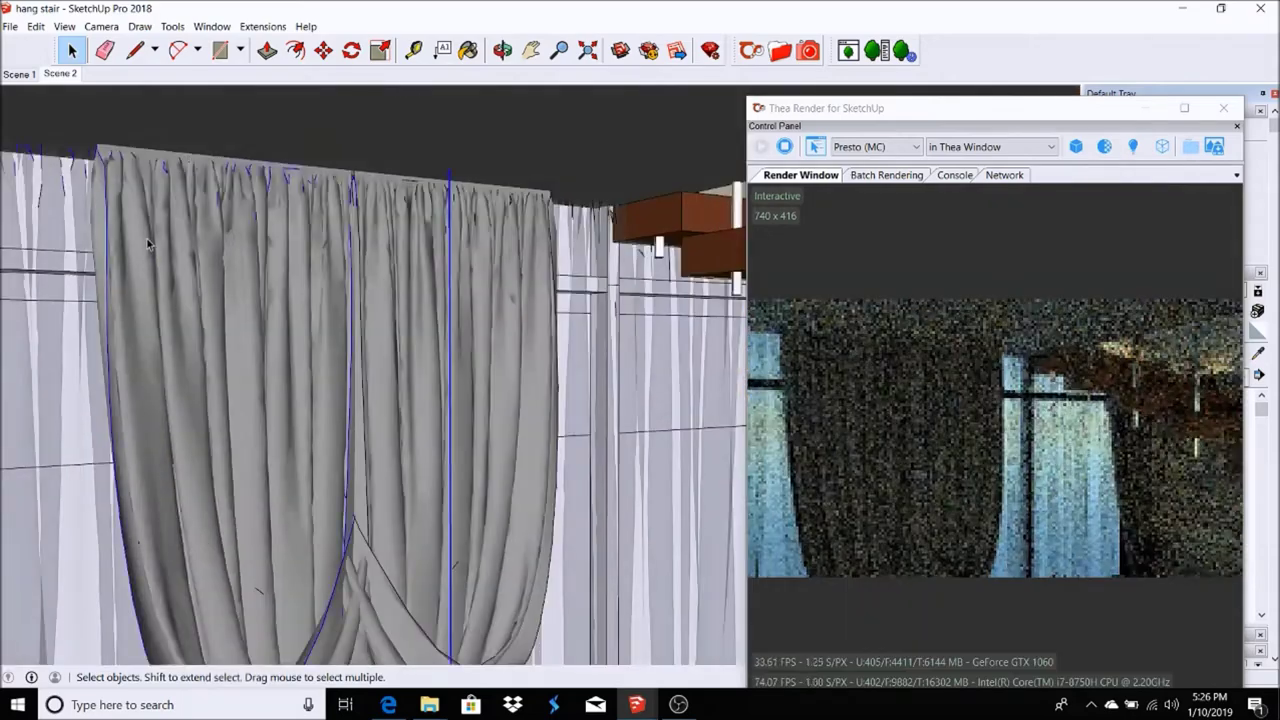
pyautogui.scroll(-3, 148, 244)
pyautogui.click(150, 300)
pyautogui.click(780, 50)
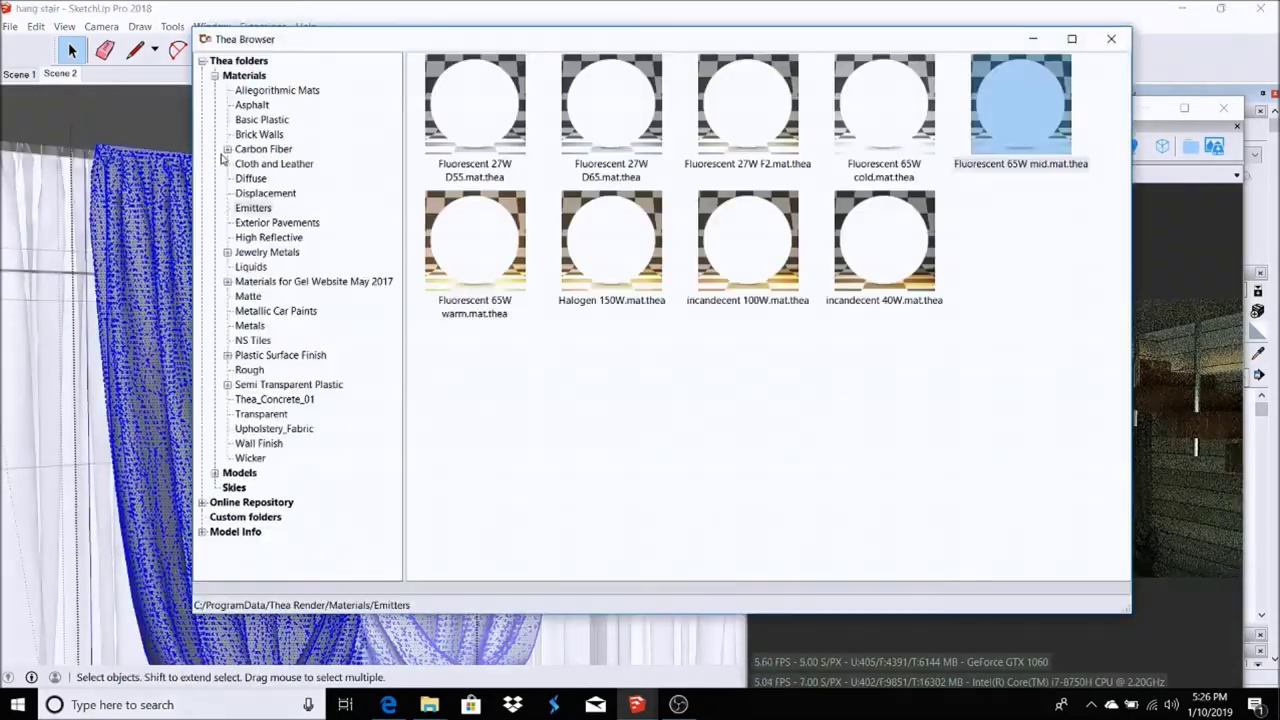
pyautogui.click(262, 163)
pyautogui.click(227, 149)
pyautogui.click(214, 75)
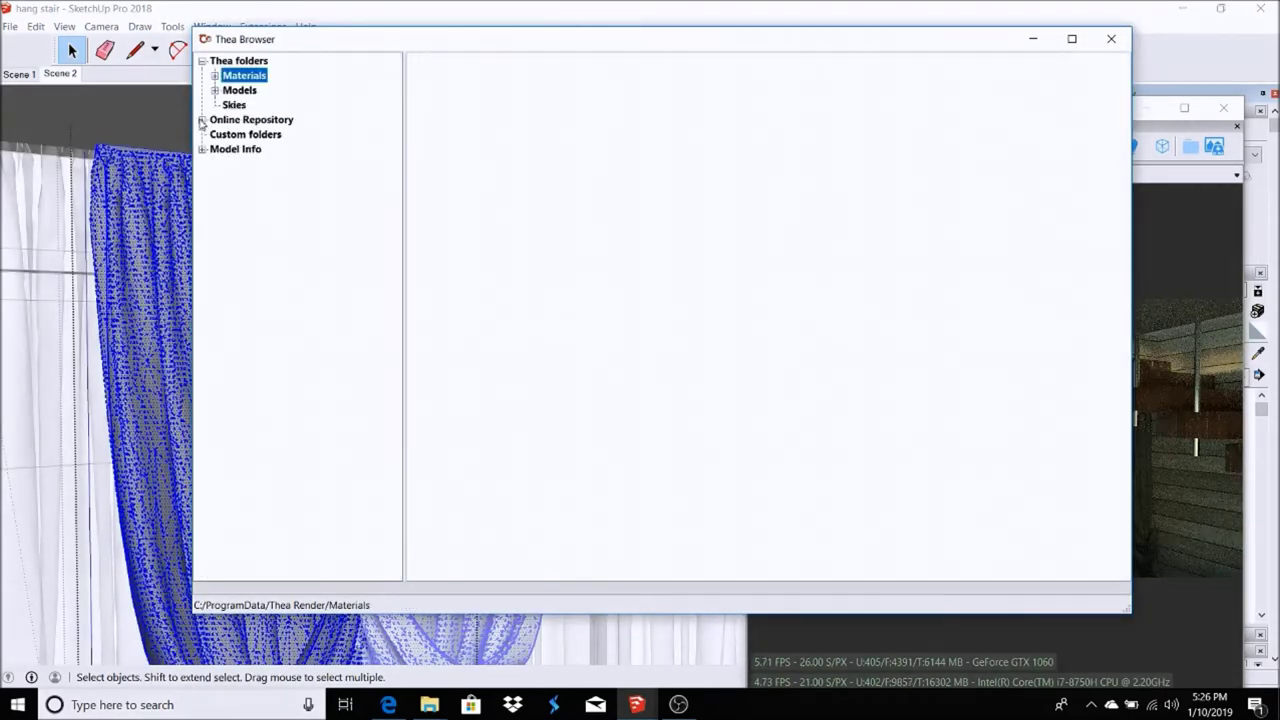
# Step: Pick Fabric_91 from online Cloth materials 11-20, then return to Scene 2
pyautogui.click(202, 120)
pyautogui.click(248, 134)
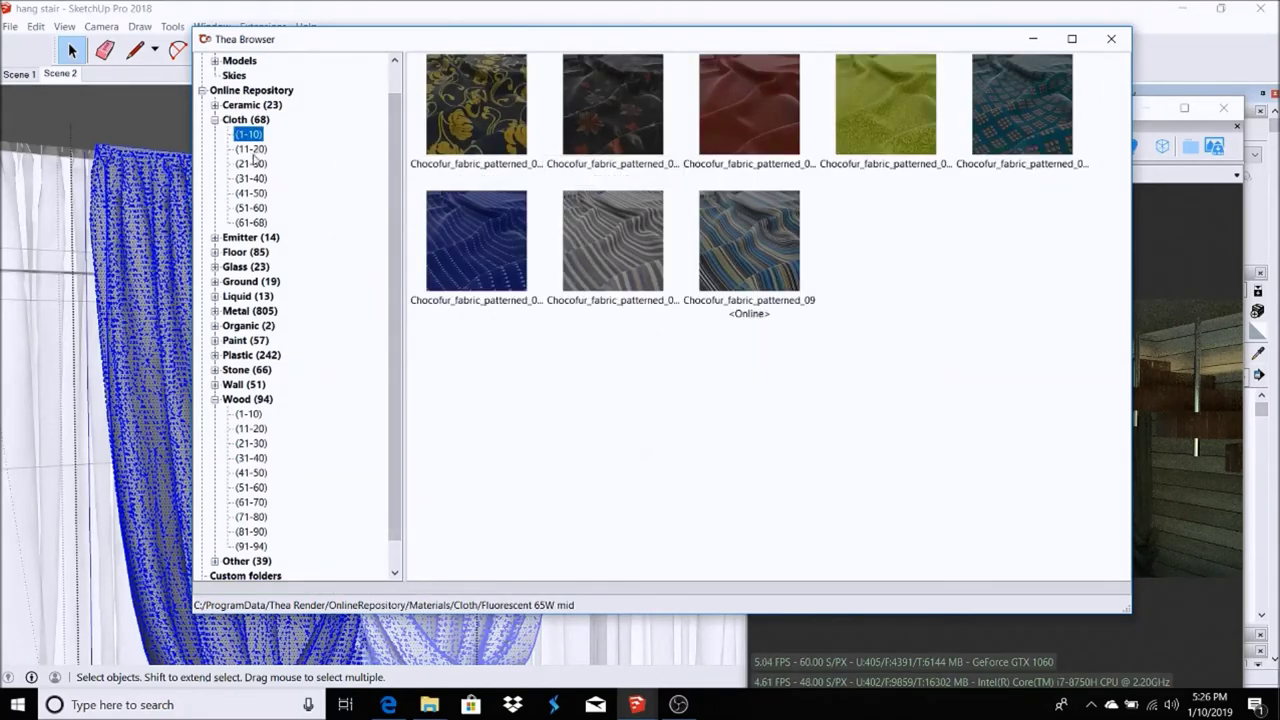
pyautogui.click(251, 148)
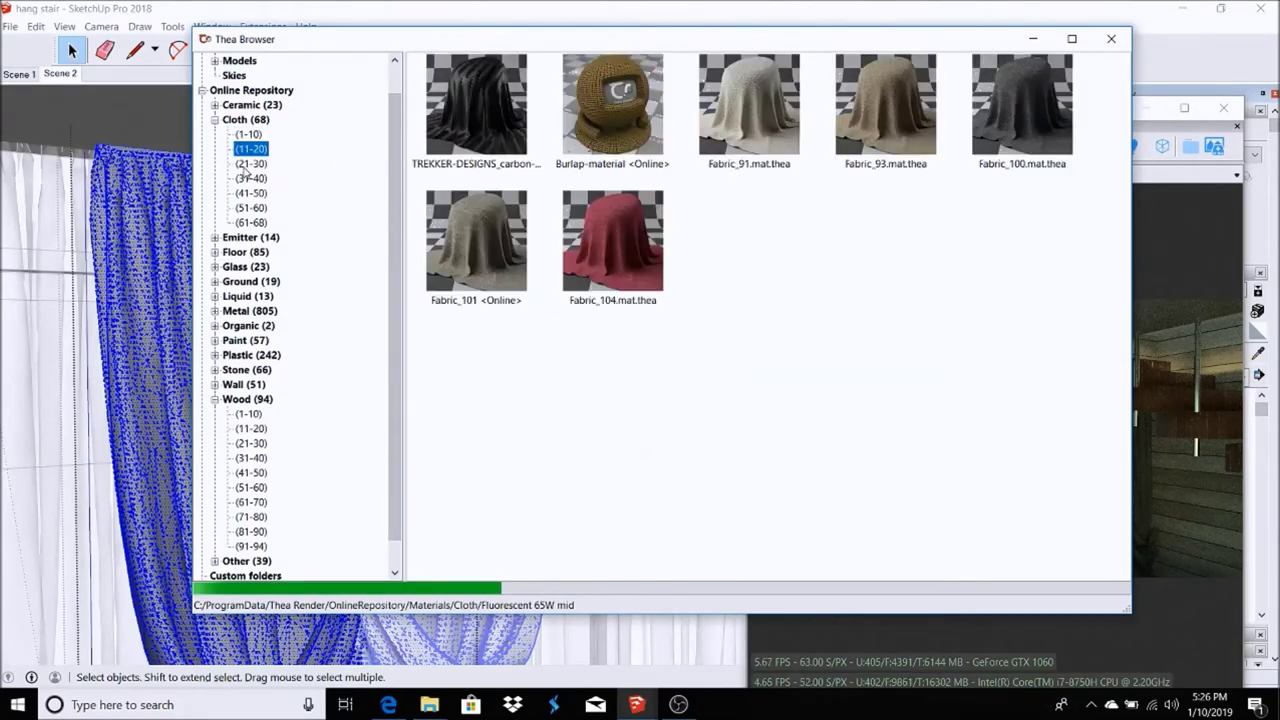
pyautogui.click(757, 90)
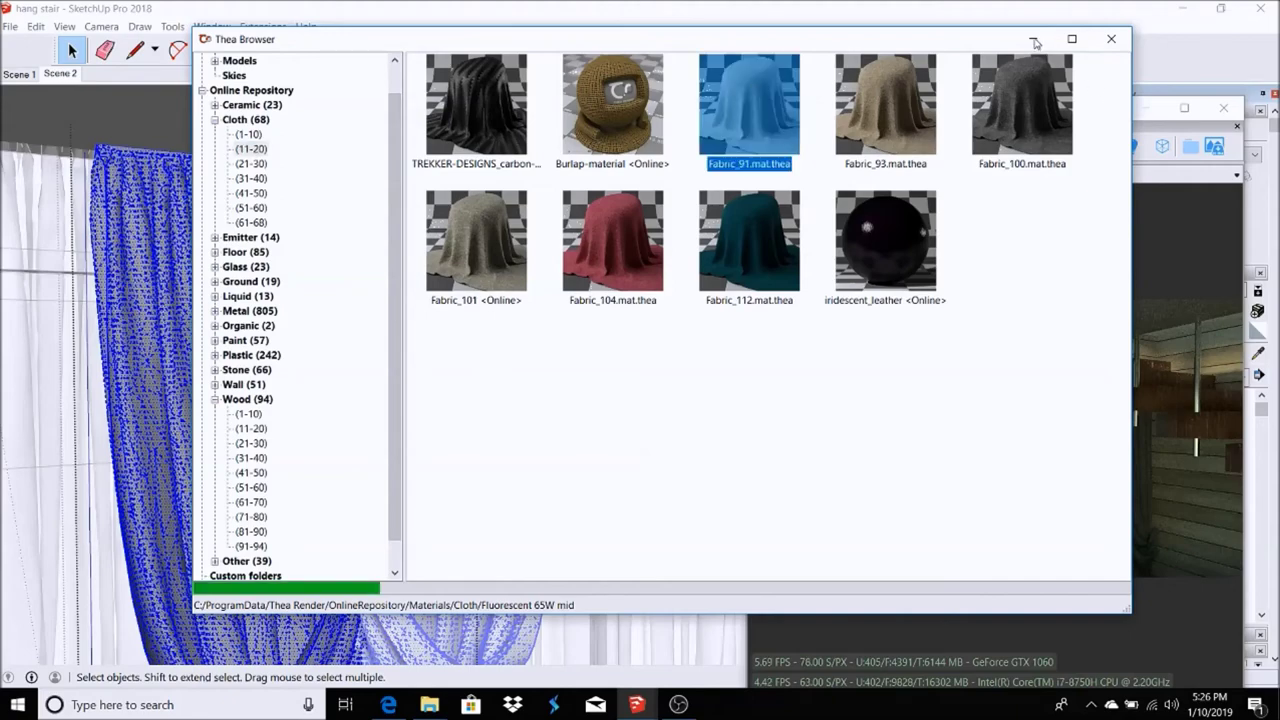
pyautogui.click(1034, 40)
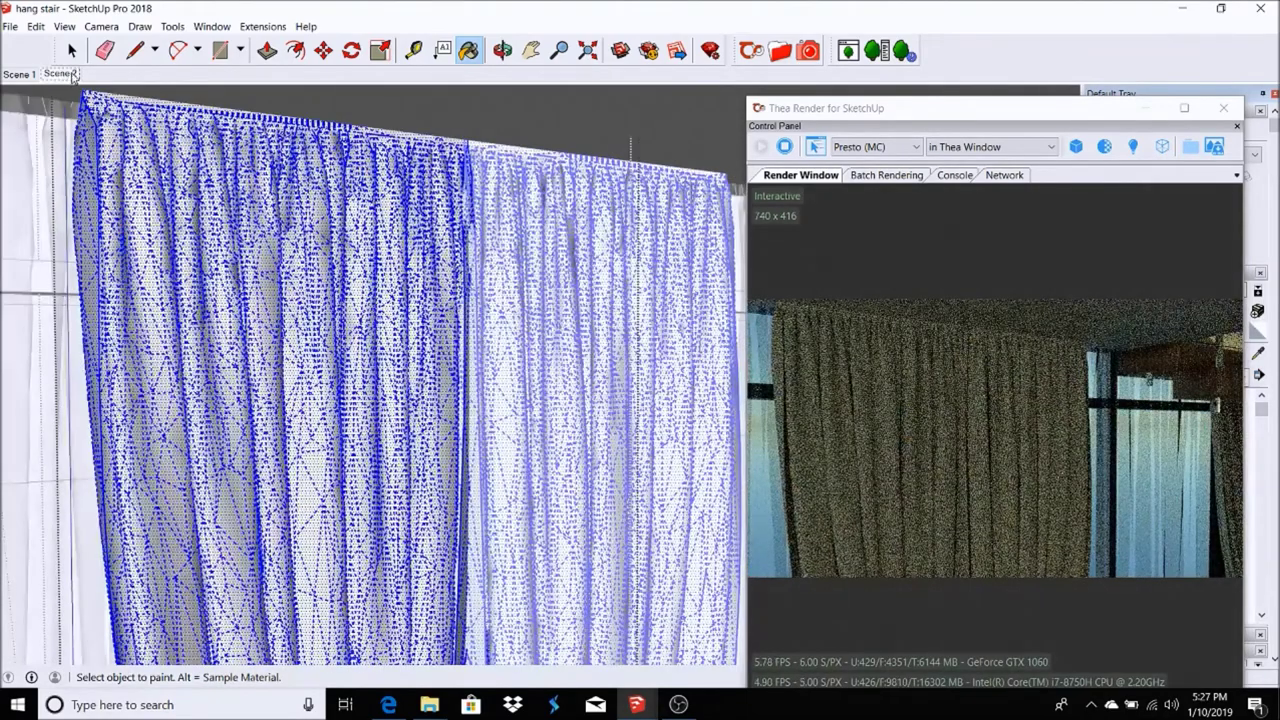
pyautogui.click(64, 74)
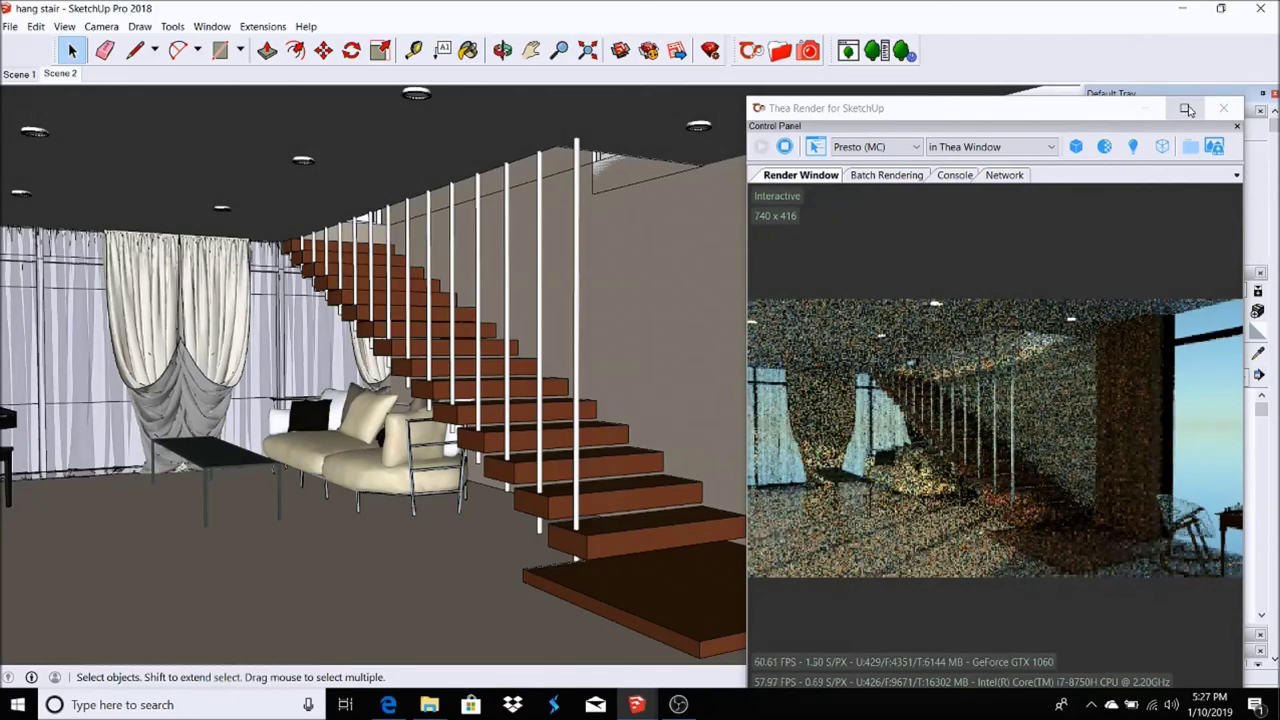
# Step: Maximize the Thea Render window so the living room renders at 1608 x 905
pyautogui.doubleClick(908, 120)
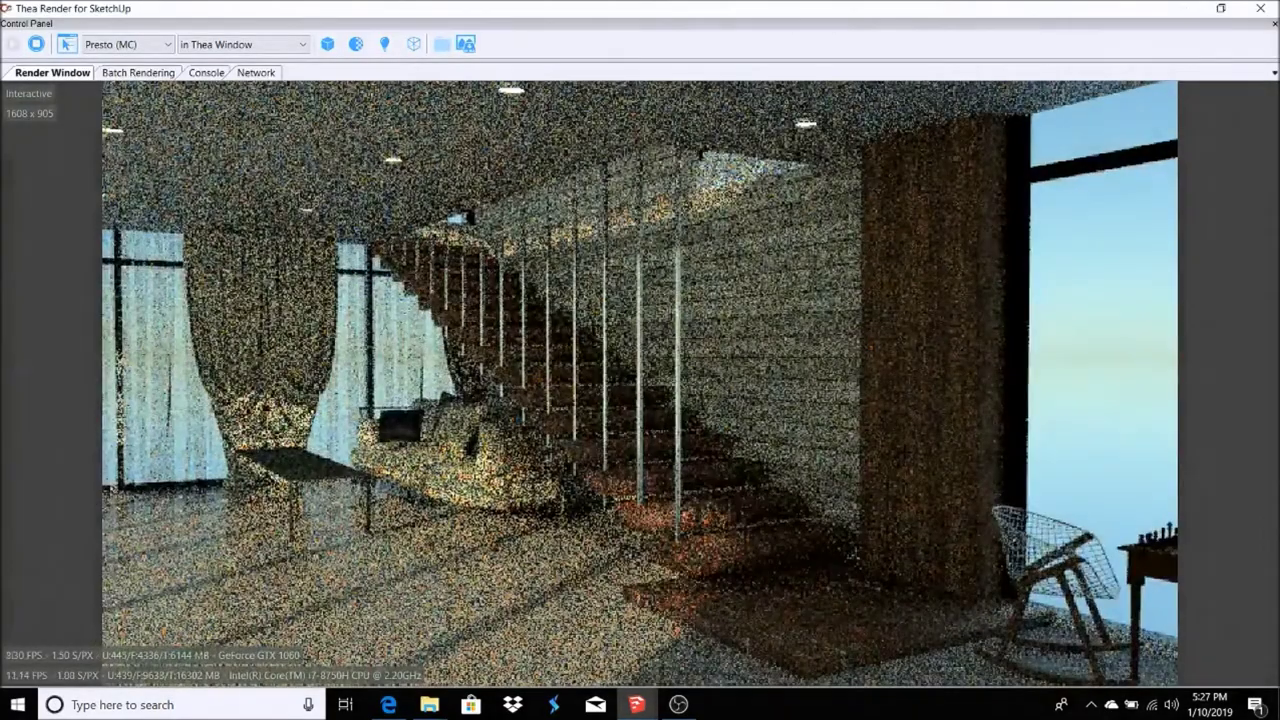